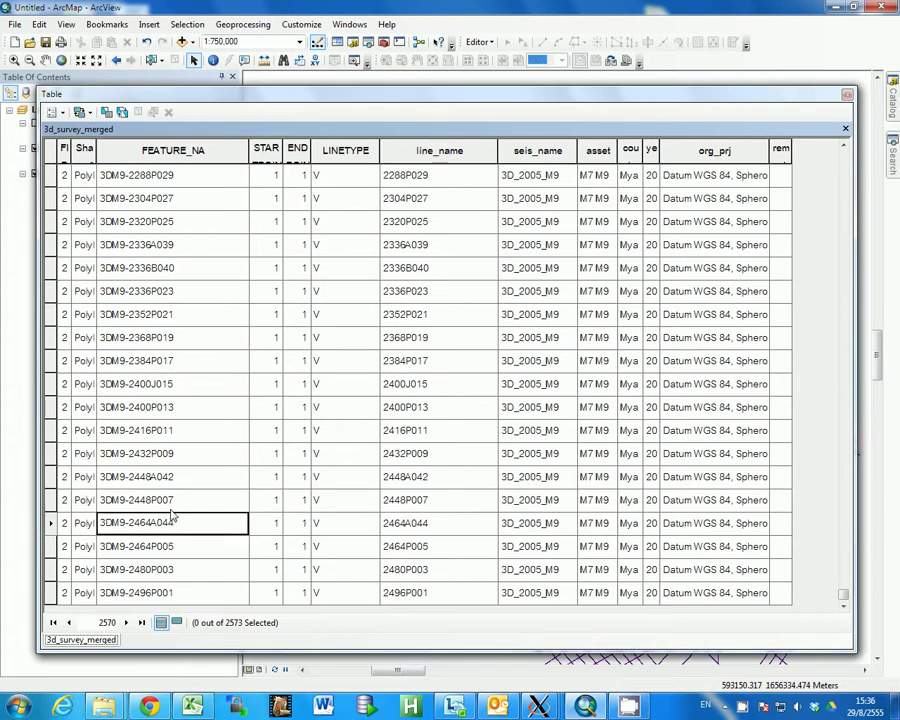
- Take line 2288P029 from the attribute table, switch to the 3D_2005_M9-Field workbook in Excel, and search its file_name column for 2288
click(177, 178)
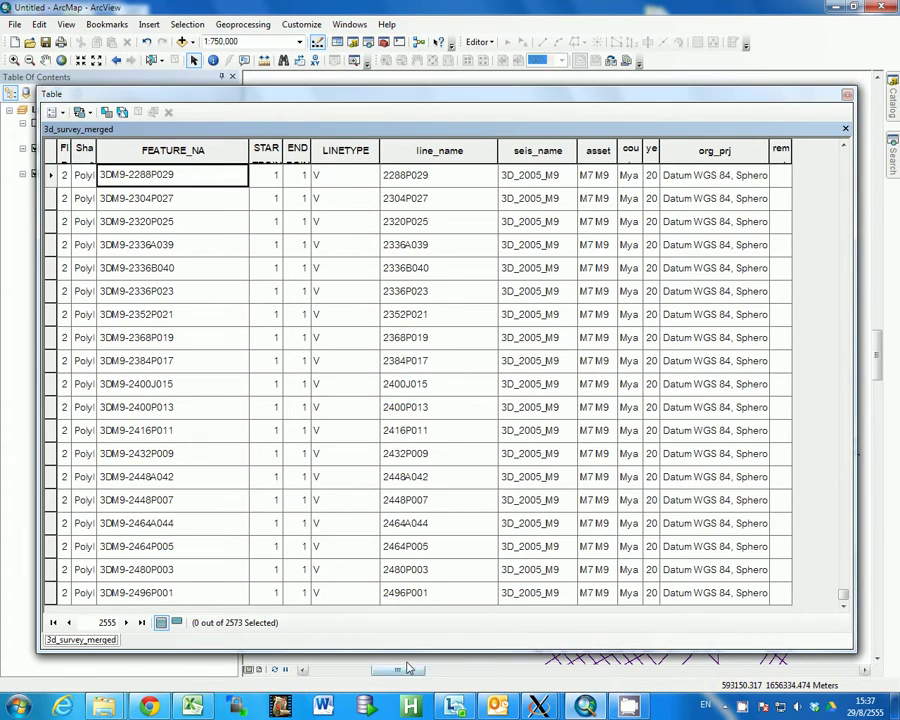
click(193, 707)
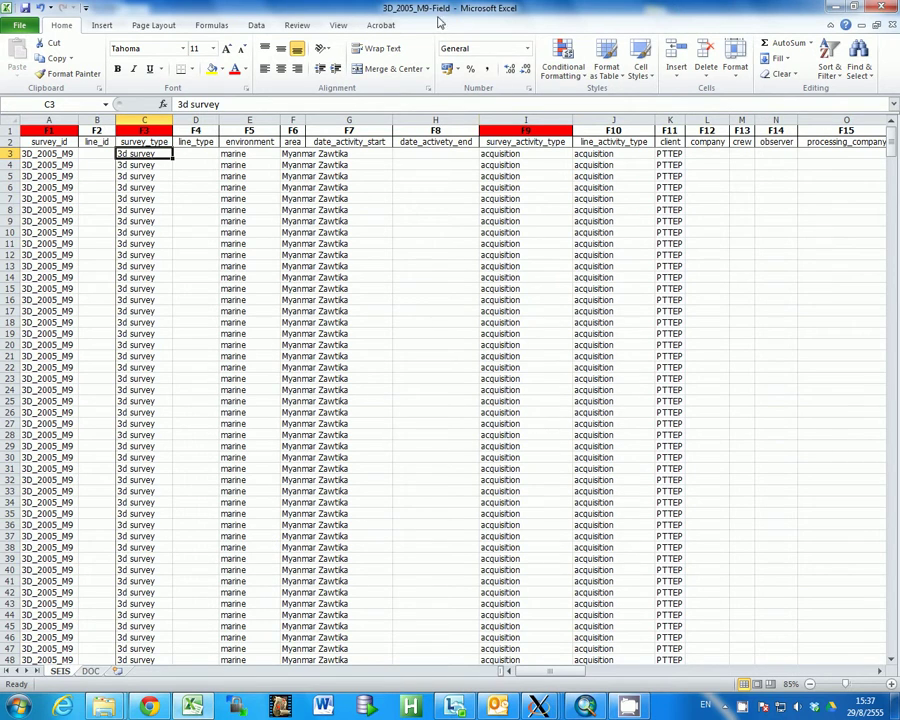
drag(518, 677, 660, 678)
click(673, 124)
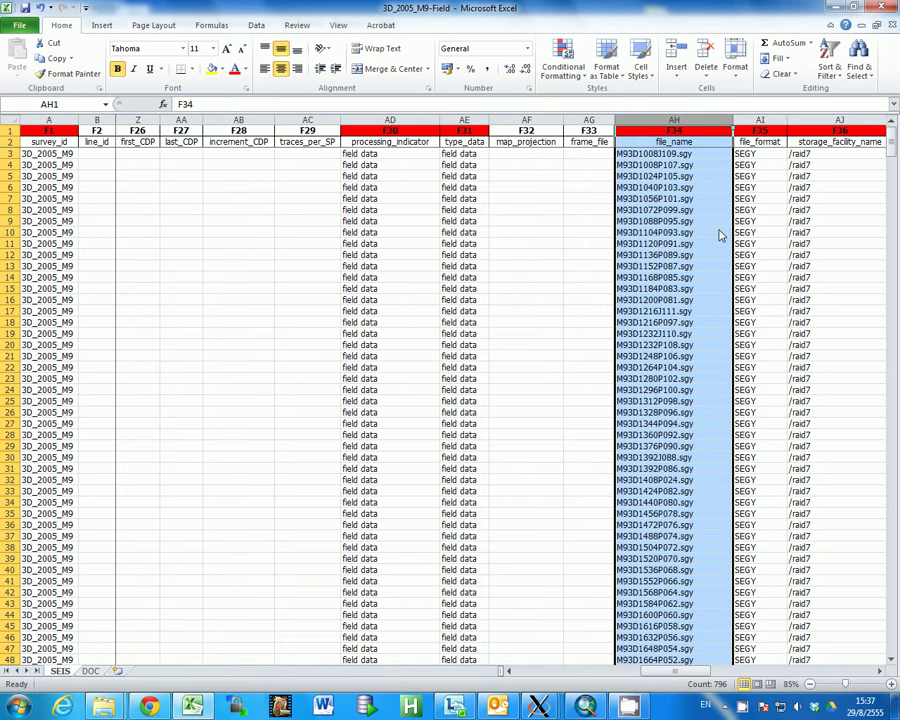
key(ctrl+f)
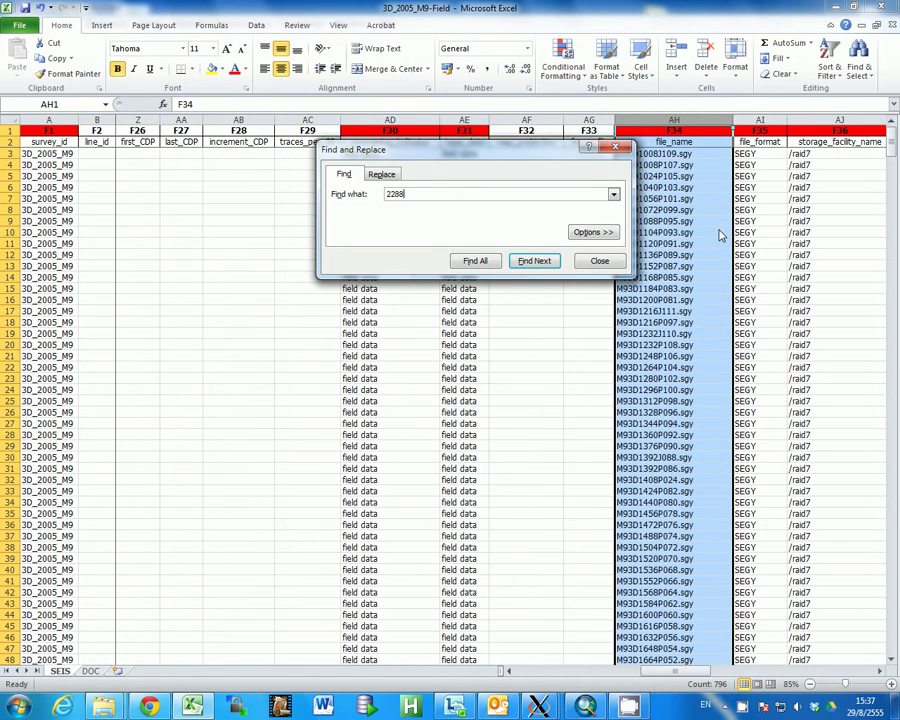
key(Return)
click(576, 261)
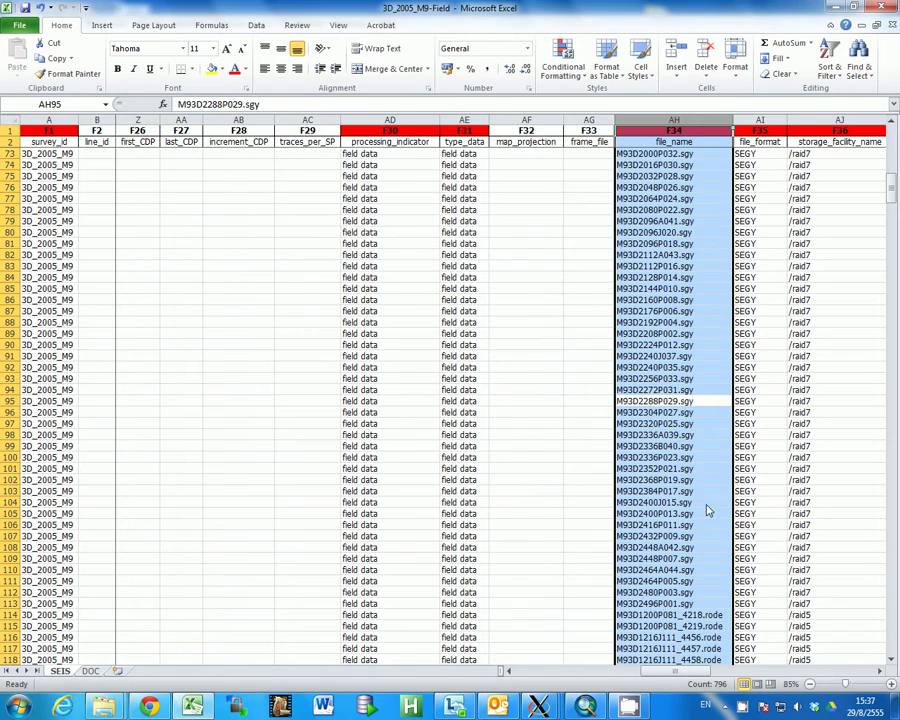
- Copy the .sgy file names in AH3:AH113 of the file_name column into the instrument column starting at Q3
click(670, 468)
scroll(679, 545, down, 5)
scroll(679, 545, down, 4)
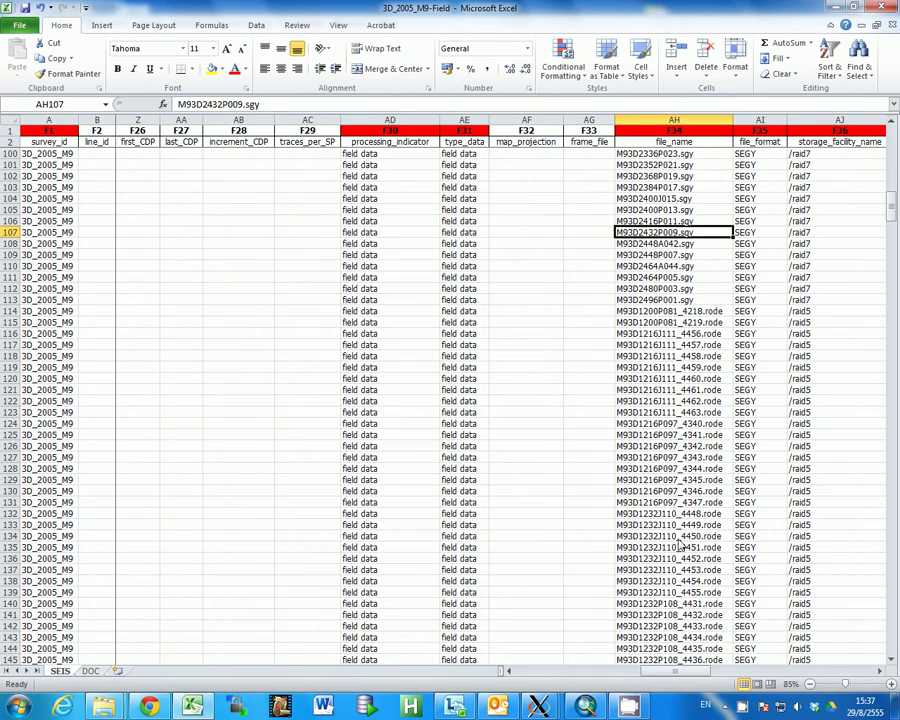
scroll(679, 545, up, 5)
scroll(679, 545, down, 1)
mouse_move(683, 678)
mouse_down()
mouse_move(557, 680)
mouse_move(673, 683)
mouse_up()
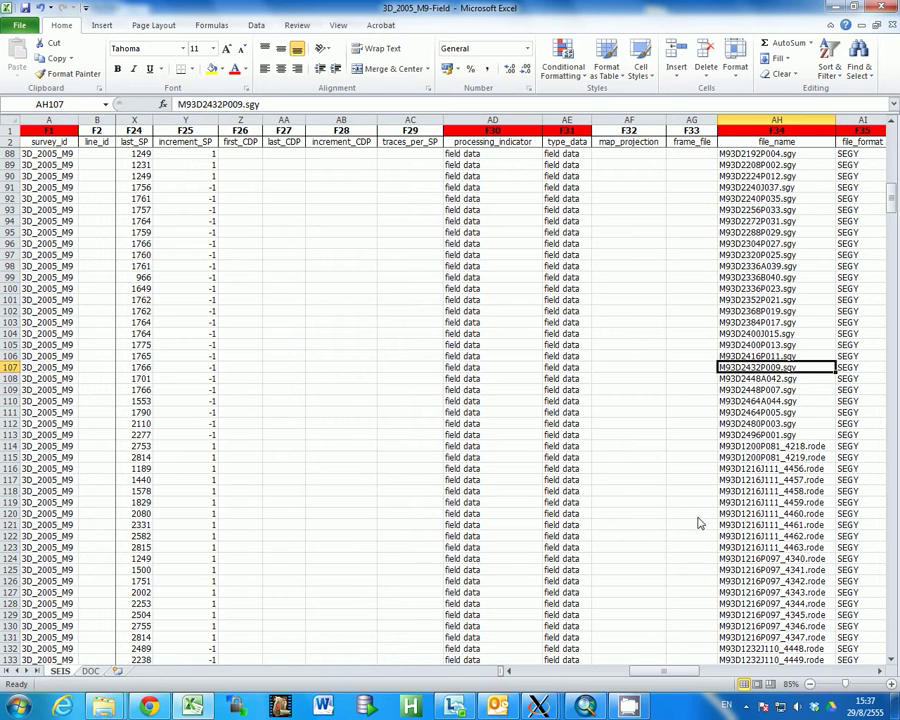
drag(788, 440, 775, 90)
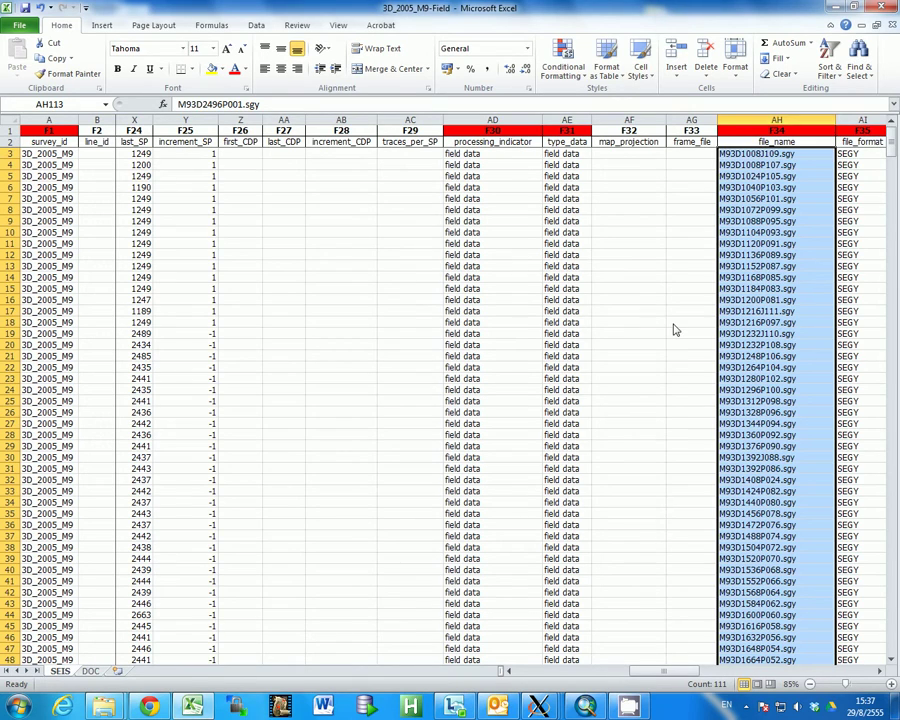
key(ctrl+c)
drag(633, 675, 607, 678)
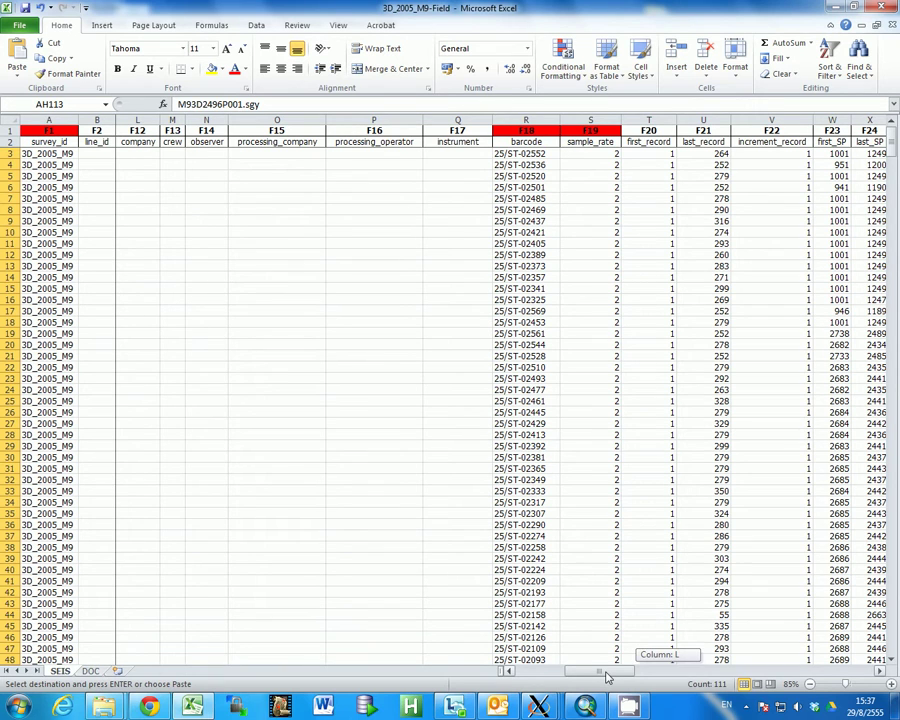
drag(607, 678, 607, 678)
click(457, 153)
key(ctrl+v)
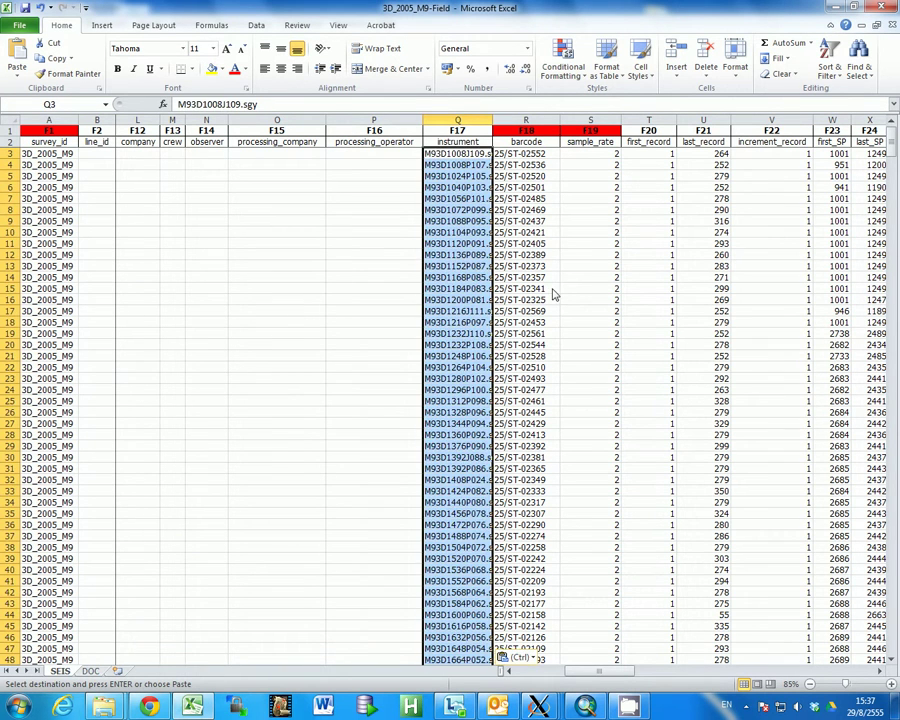
- Copy the barcodes of the .sgy rows, R3:R113
click(530, 219)
drag(528, 158, 551, 420)
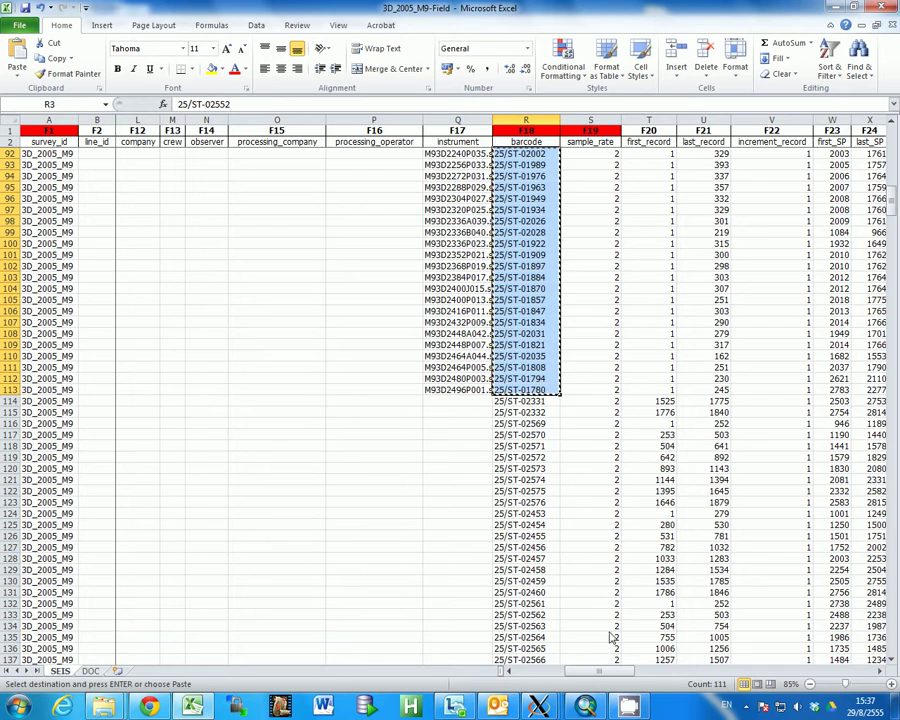
drag(612, 672, 868, 672)
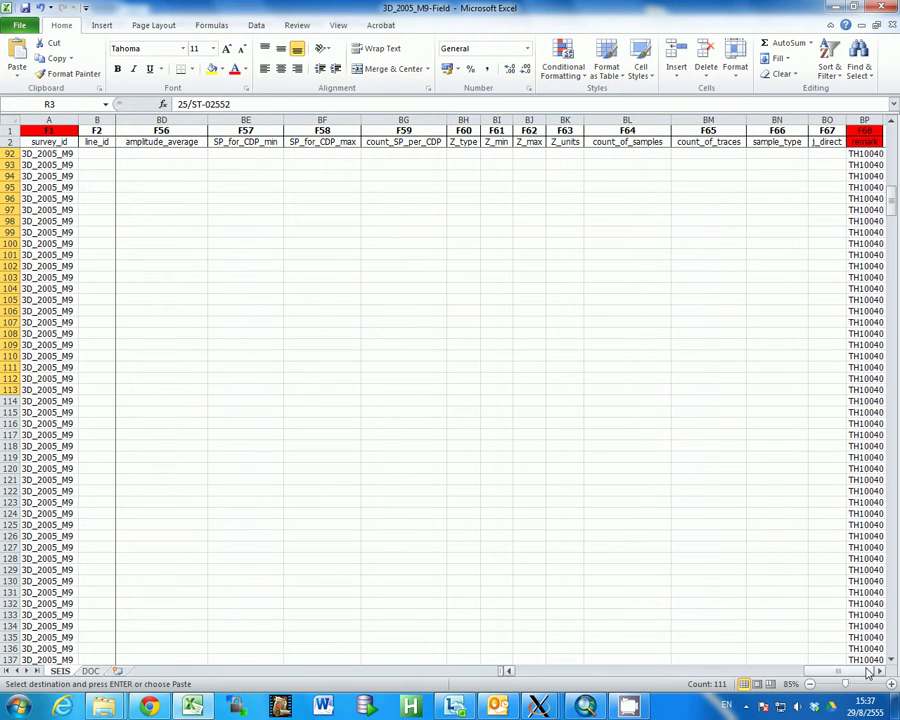
- Try to paste the copied barcodes into the j_direct column starting at BO92
click(827, 157)
key(Return)
drag(897, 213, 893, 262)
drag(808, 676, 898, 567)
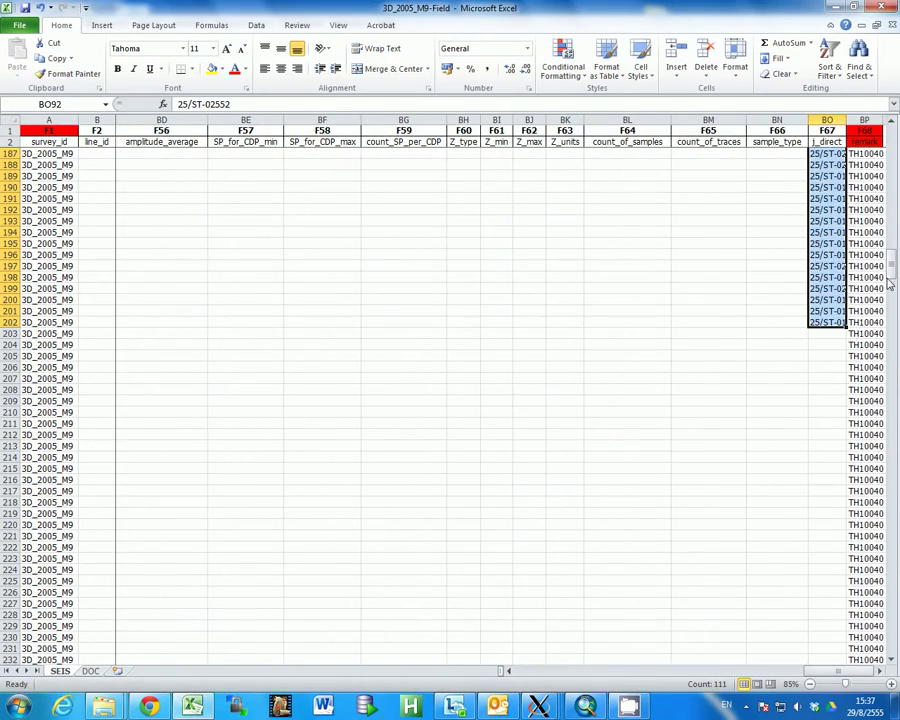
drag(888, 284, 892, 190)
key(Delete)
key(ctrl+c)
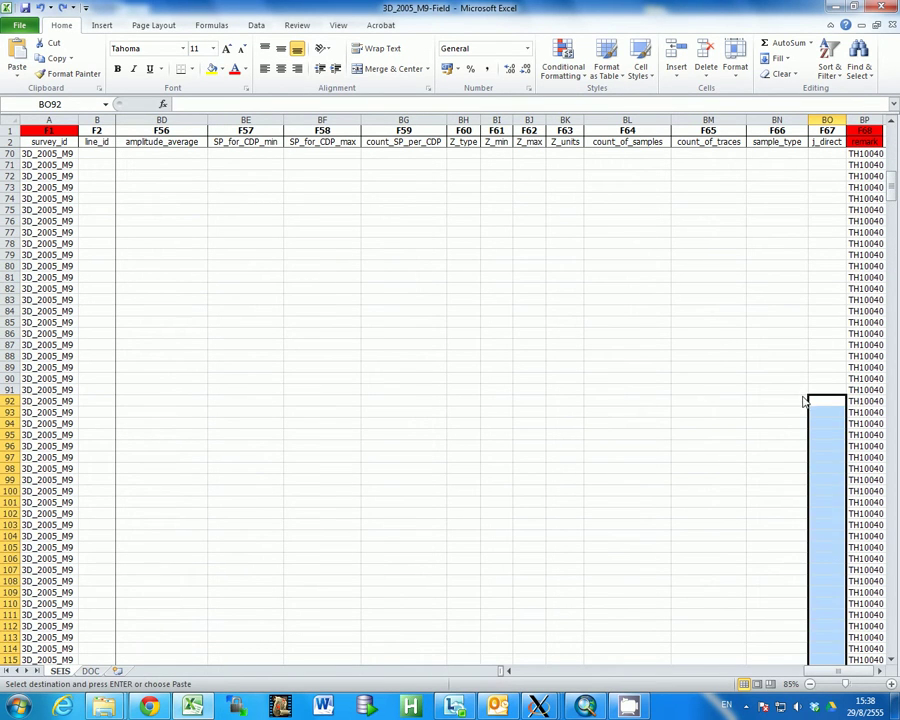
drag(812, 680, 589, 686)
scroll(892, 634, up, 7)
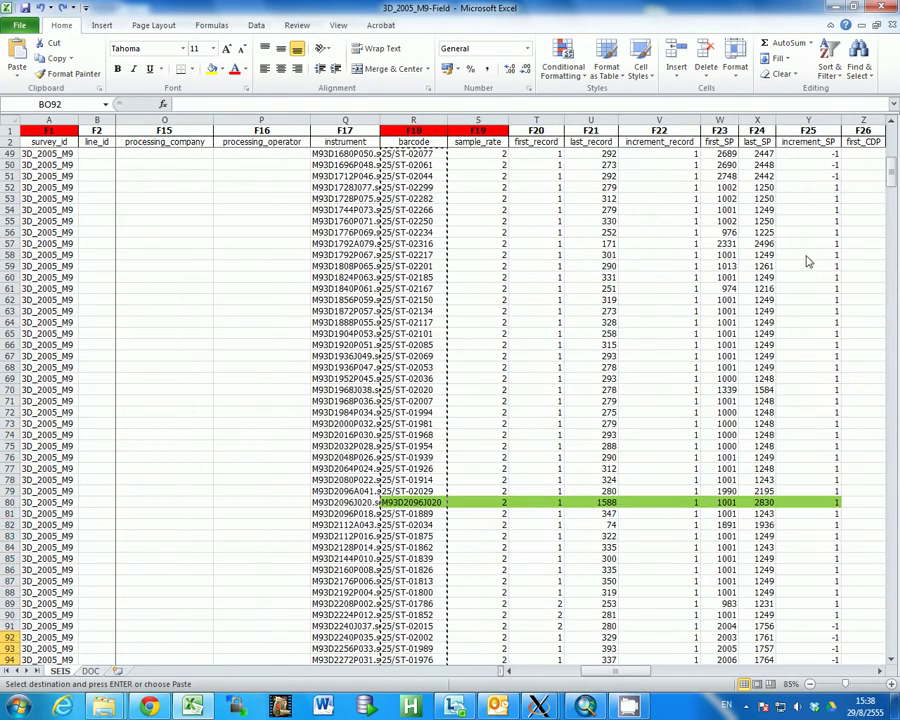
mouse_move(893, 168)
mouse_down()
mouse_move(895, 220)
mouse_move(894, 152)
mouse_up()
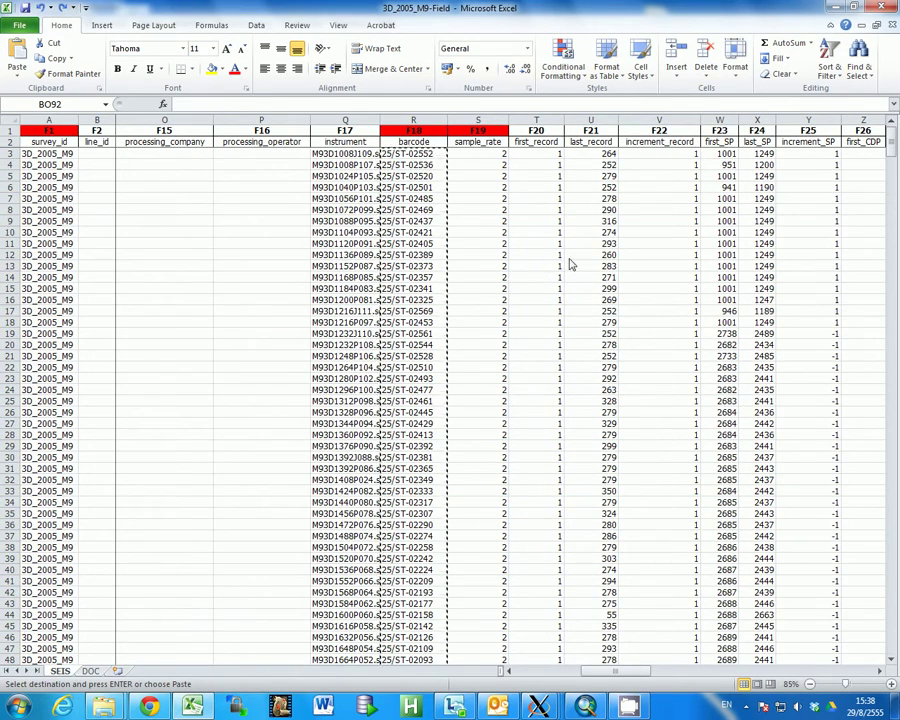
click(435, 157)
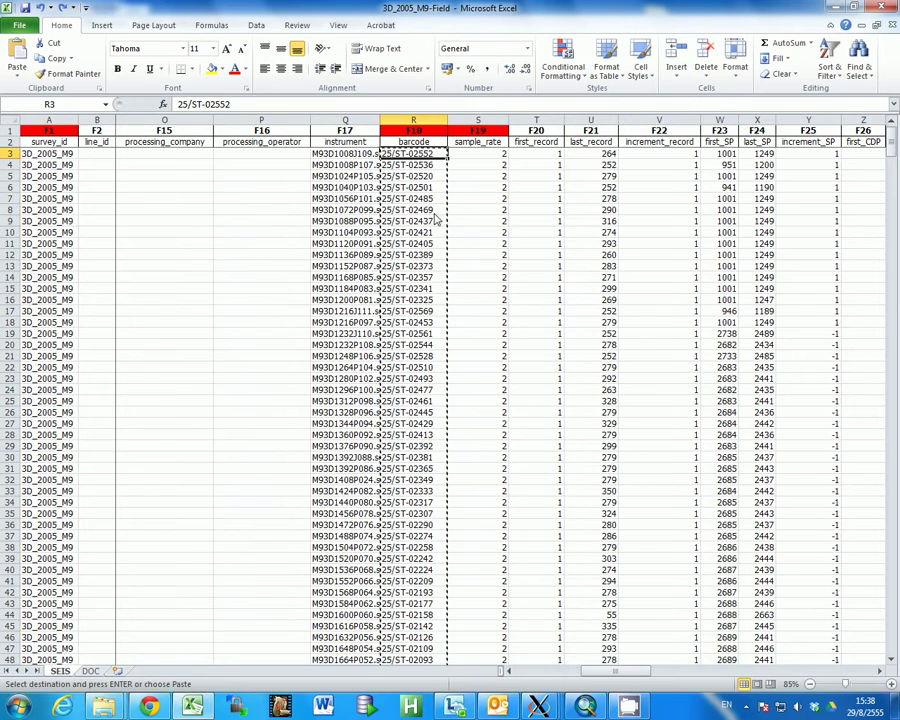
key(ctrl+Up)
key(Down)
key(Down)
key(ctrl+shift+Down)
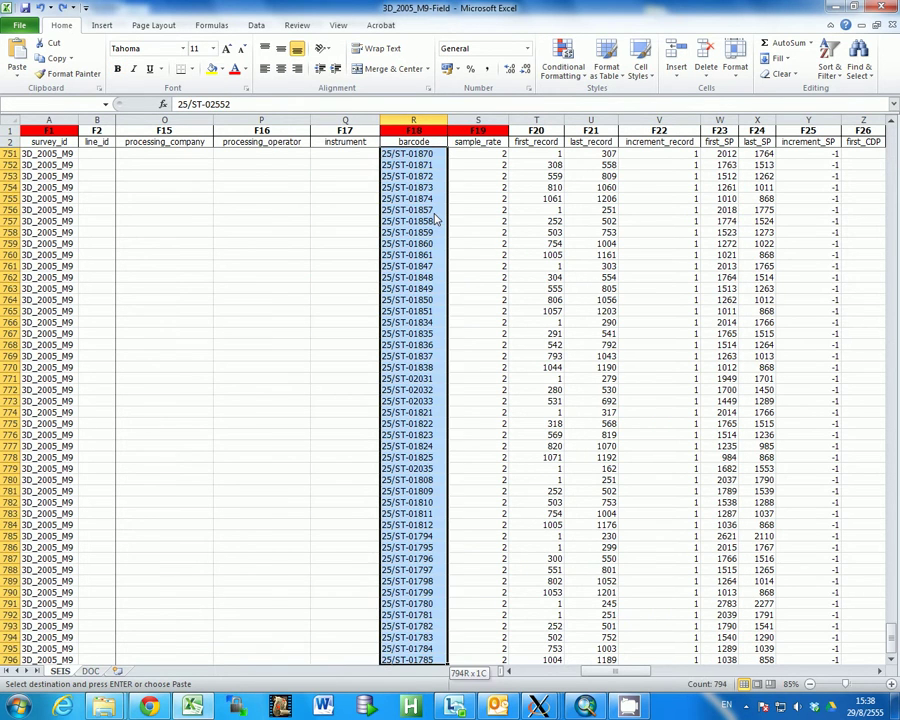
key(ctrl+Up)
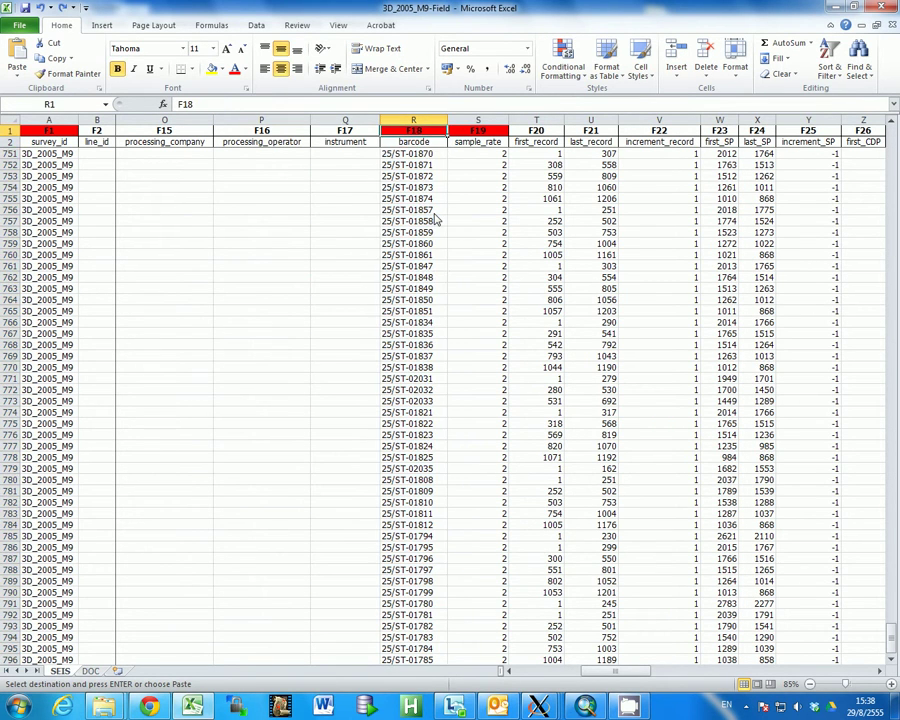
key(Down)
key(Down)
key(shift+Down)
key(shift+Down)
key(shift+Down)
key(shift+Down)
key(shift+Down)
key(shift+Down)
key(shift+Down)
key(shift+Down)
key(shift+Down)
key(shift+Down)
key(shift+Down)
key(shift+Down)
key(shift+Down)
key(shift+Down)
key(shift+Down)
key(shift+Down)
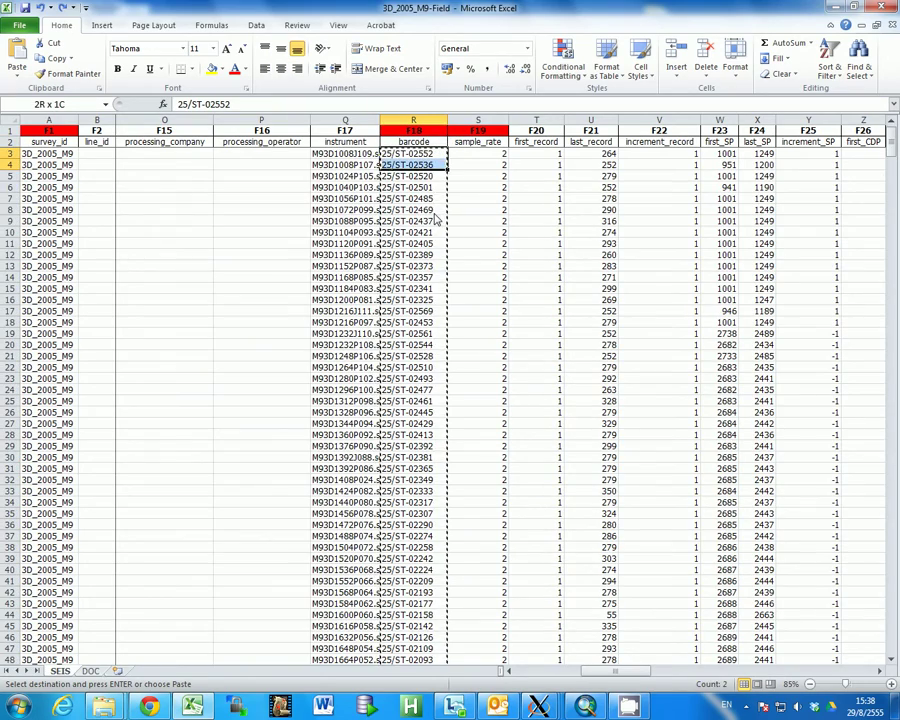
key(shift+Down)
key(shift+Down)
key(shift+Down)
key(shift+Down)
key(shift+Down)
key(shift+Down)
key(shift+Down)
key(shift+Down)
key(shift+Down)
key(shift+Down)
key(shift+Down)
key(shift+Down)
key(shift+Down)
key(shift+Down)
key(shift+Down)
key(shift+Down)
key(shift+Down)
key(shift+Down)
key(shift+Down)
key(shift+Down)
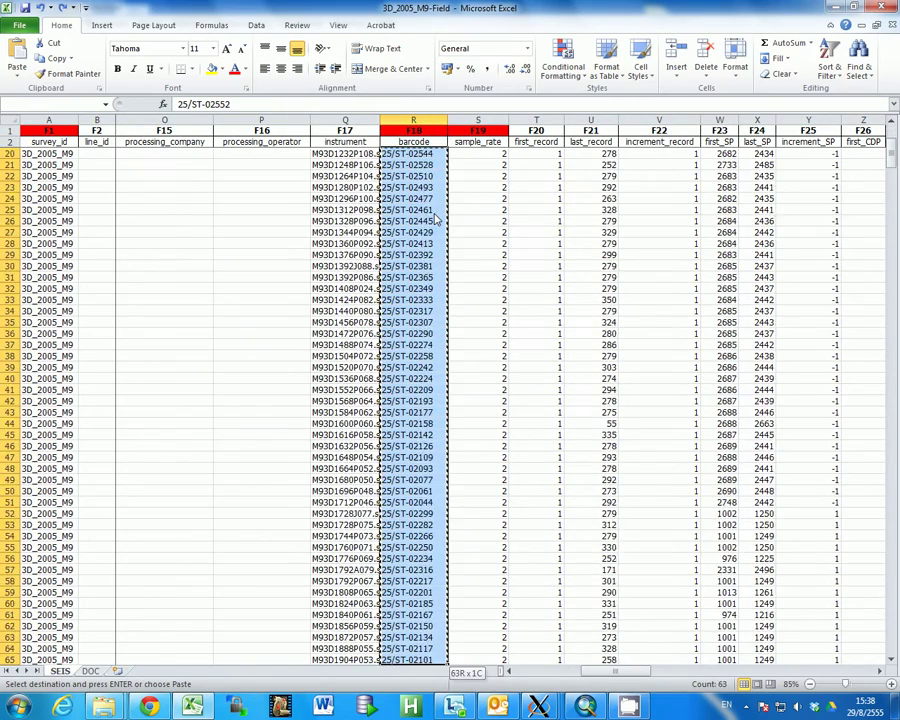
key(shift+Down)
key(shift+Down)
key(shift+Down)
key(shift+Down)
key(shift+Down)
key(shift+Down)
key(shift+Down)
key(shift+Down)
key(shift+Down)
key(shift+Down)
key(shift+Down)
key(shift+Down)
key(shift+Down)
key(shift+Down)
key(shift+Down)
key(shift+Down)
key(shift+Down)
key(shift+Down)
key(shift+Down)
key(shift+Down)
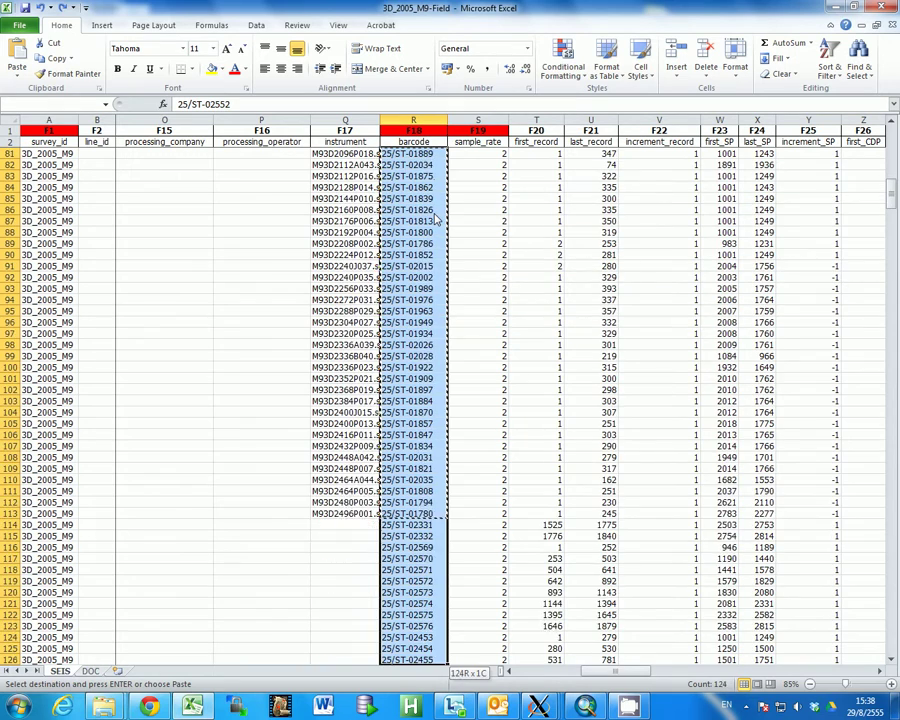
key(shift+Up)
key(shift+Up)
key(shift+Up)
key(shift+Up)
key(shift+Up)
key(shift+Up)
key(shift+Up)
key(shift+Up)
key(shift+Up)
key(shift+Up)
key(shift+Up)
key(shift+Up)
key(shift+Up)
key(shift+Up)
key(shift+Up)
key(shift+Up)
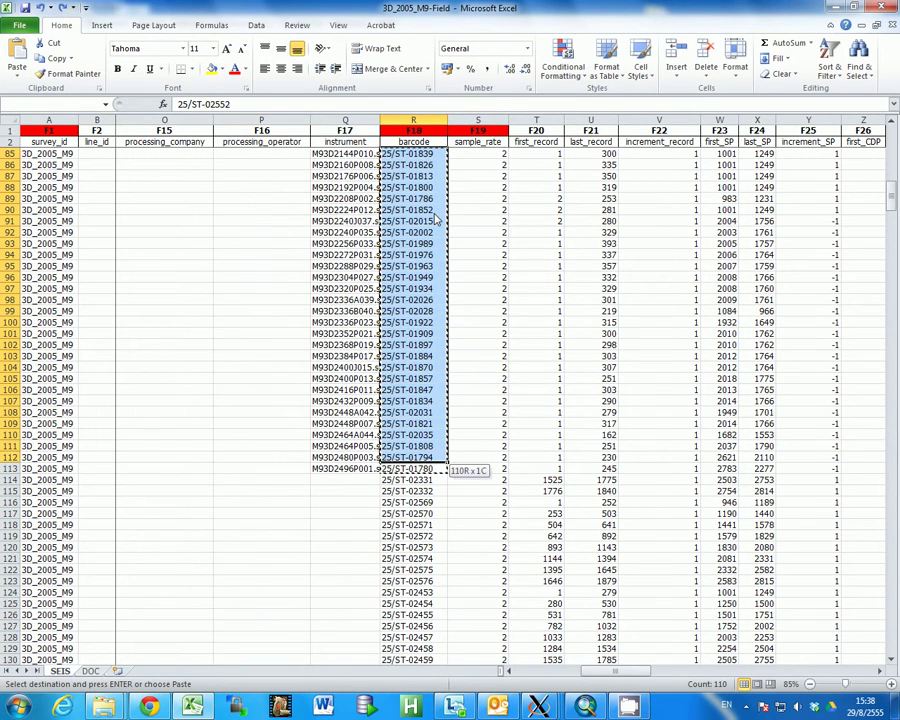
key(Up)
key(Up)
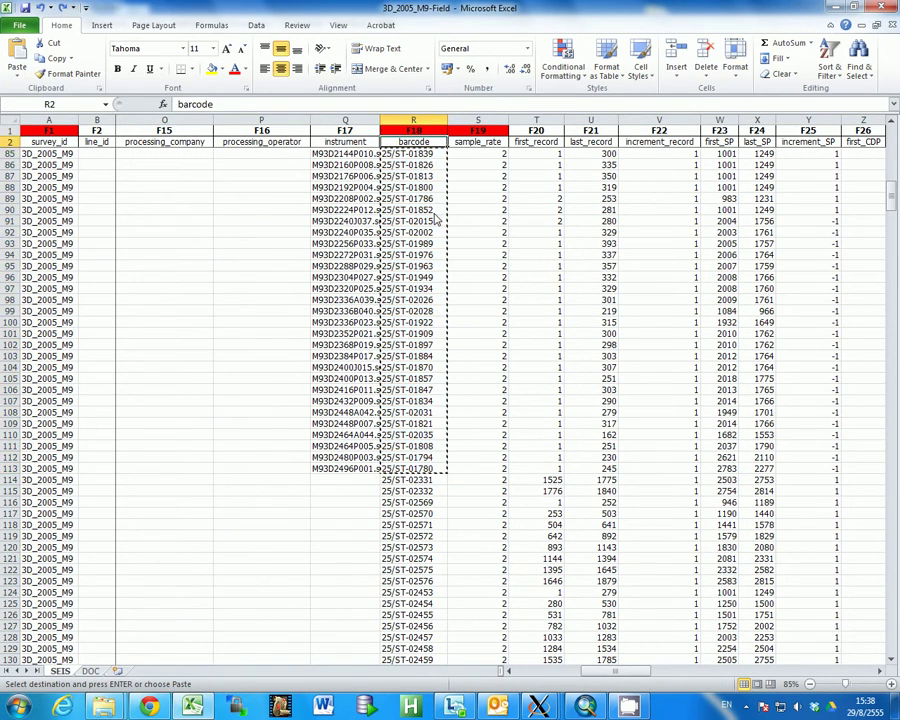
- Paste the copied barcodes into the j_direct column starting at BO3
key(Right)
key(Right)
key(Right)
key(Right)
key(Right)
key(Right)
key(Right)
key(Right)
key(Right)
key(Right)
key(Right)
key(Right)
key(Right)
key(Right)
key(Right)
key(Right)
key(Right)
key(Right)
key(Right)
key(Right)
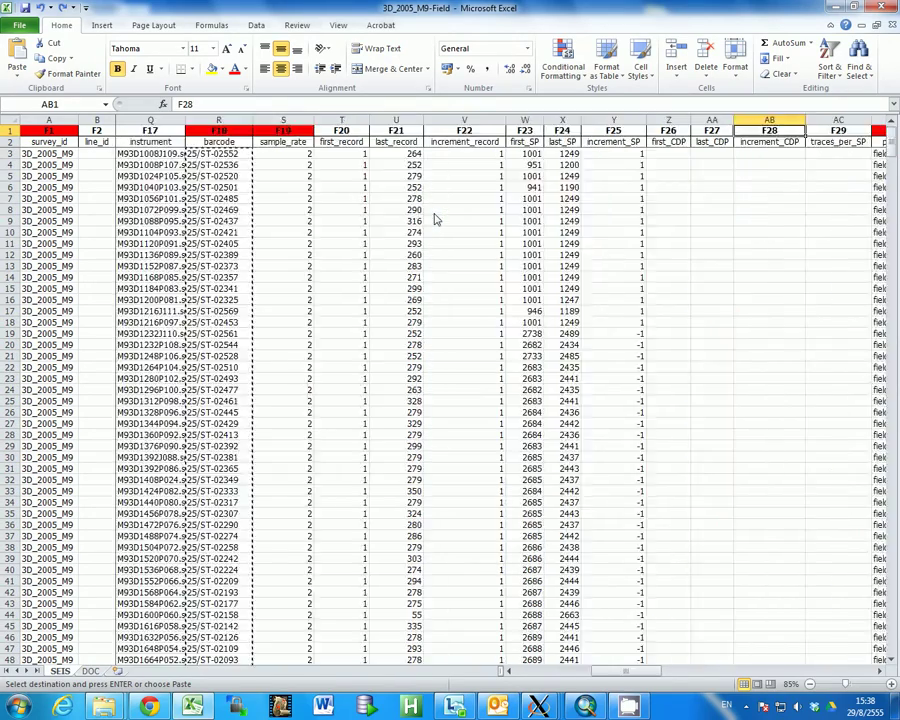
key(Right)
key(Right)
key(Right)
key(Right)
key(Right)
key(Right)
key(Right)
key(Right)
key(Right)
key(Right)
key(Right)
key(Right)
key(Right)
key(Right)
key(Right)
key(Right)
key(Right)
key(Right)
key(Right)
key(Right)
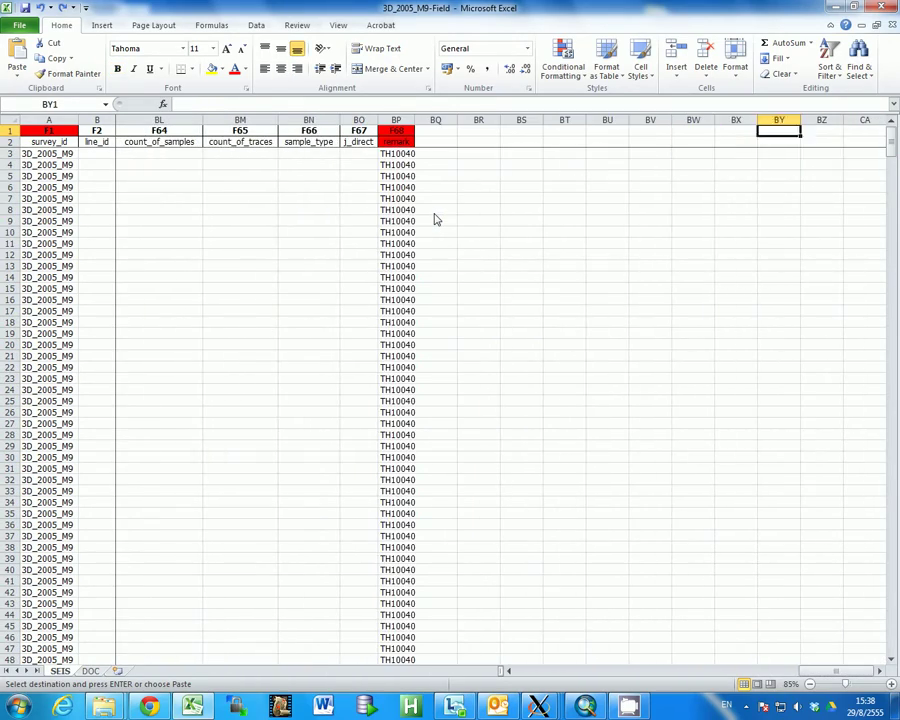
click(355, 154)
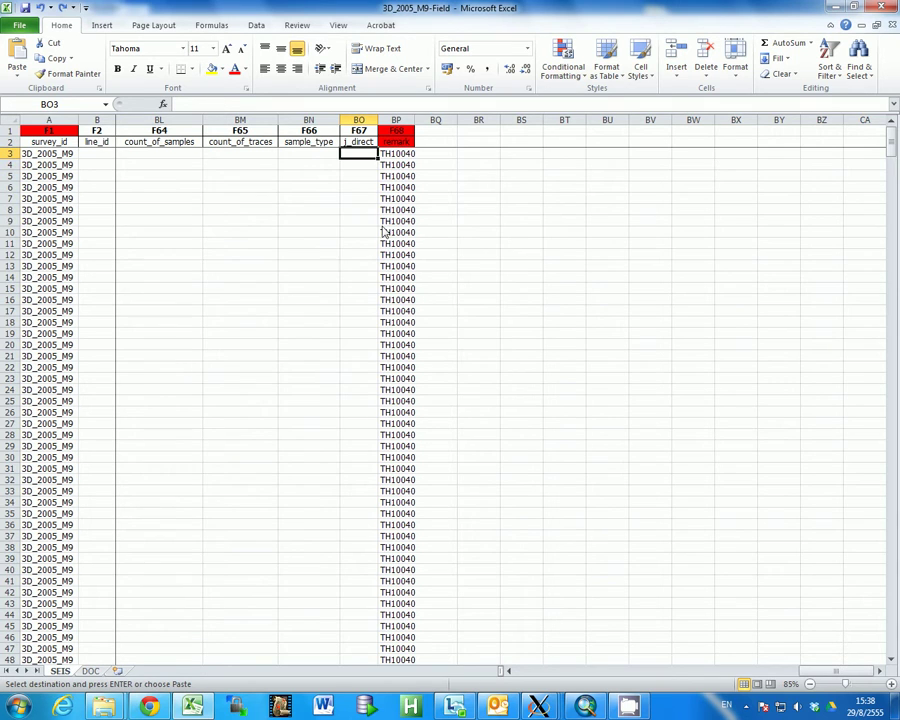
key(ctrl+v)
drag(891, 147, 891, 196)
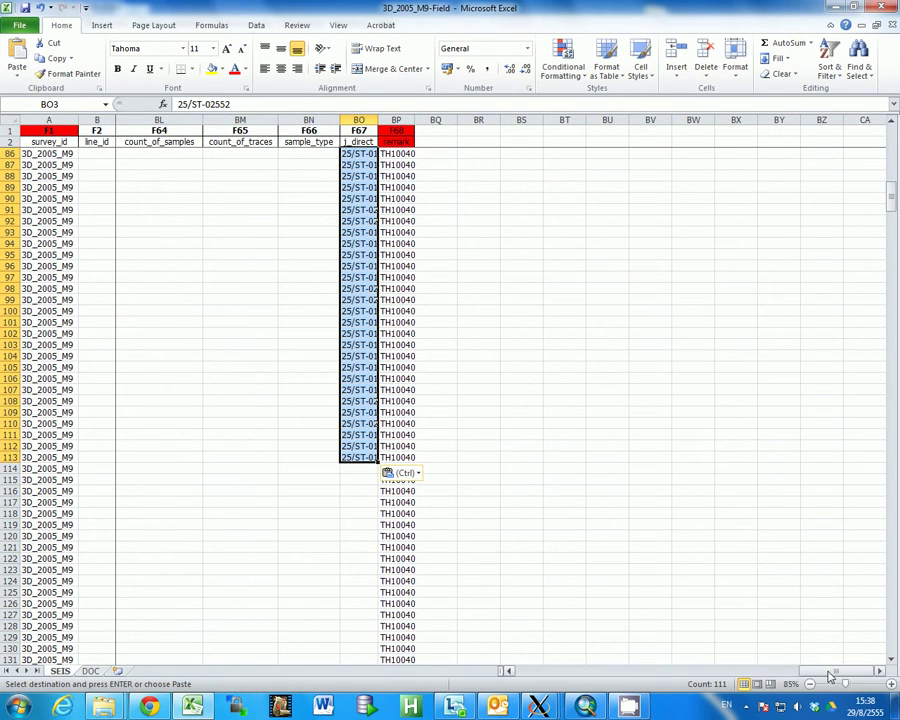
- Move the .sgy file names in Q3:Q113 of the instrument column into the barcode column starting at R3
drag(828, 677, 605, 692)
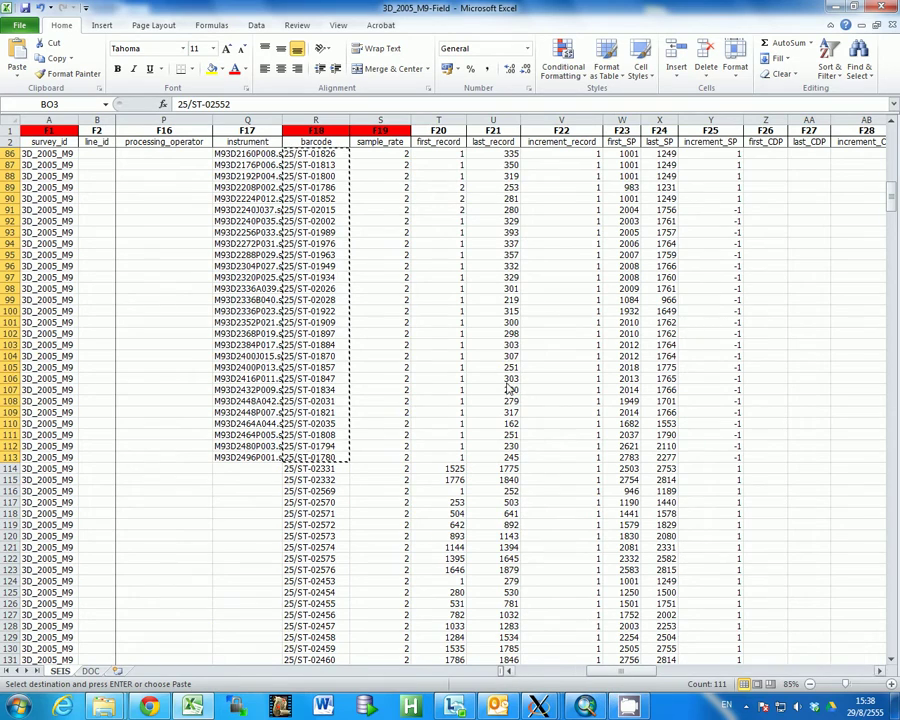
drag(266, 463, 250, 155)
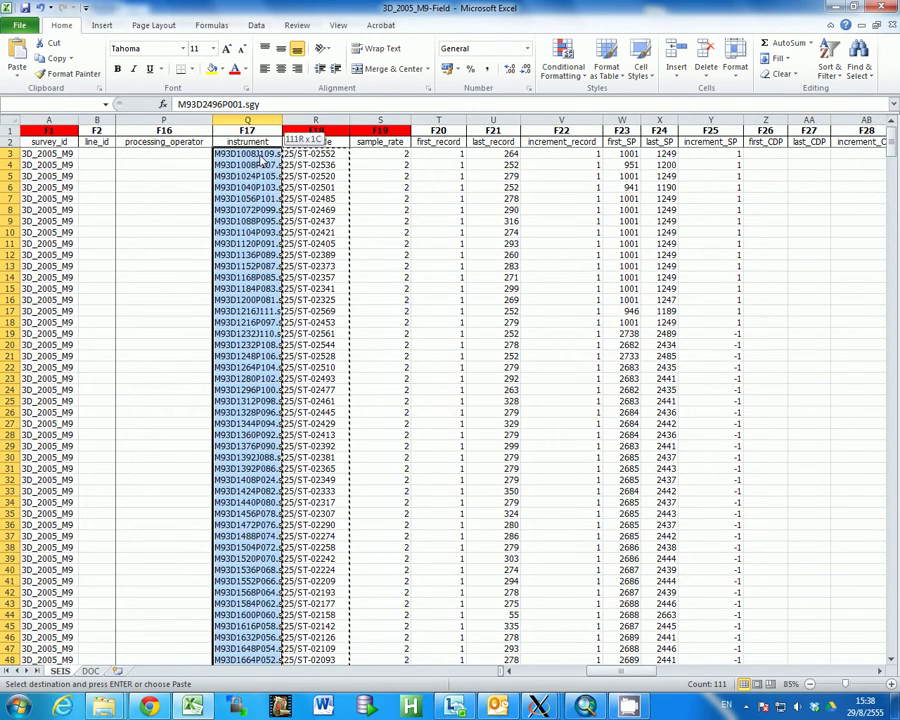
click(315, 153)
key(Return)
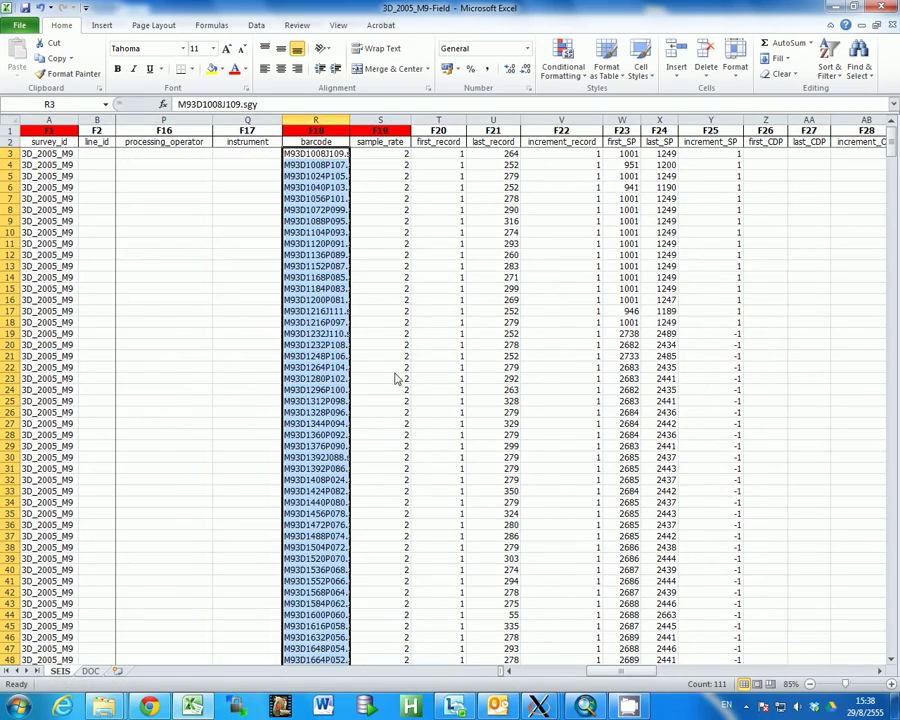
- Enter =CONCATENATE(BP3," ",BO3) in BQ3 to join the remark and the barcode with a space
drag(622, 676, 850, 670)
scroll(703, 258, right, 2)
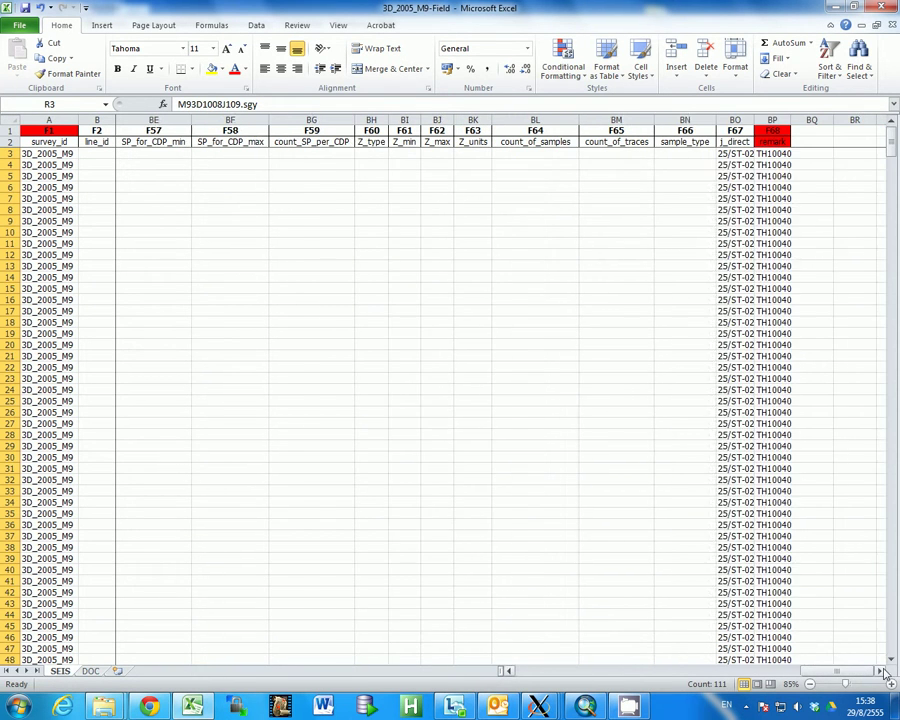
click(779, 221)
click(740, 154)
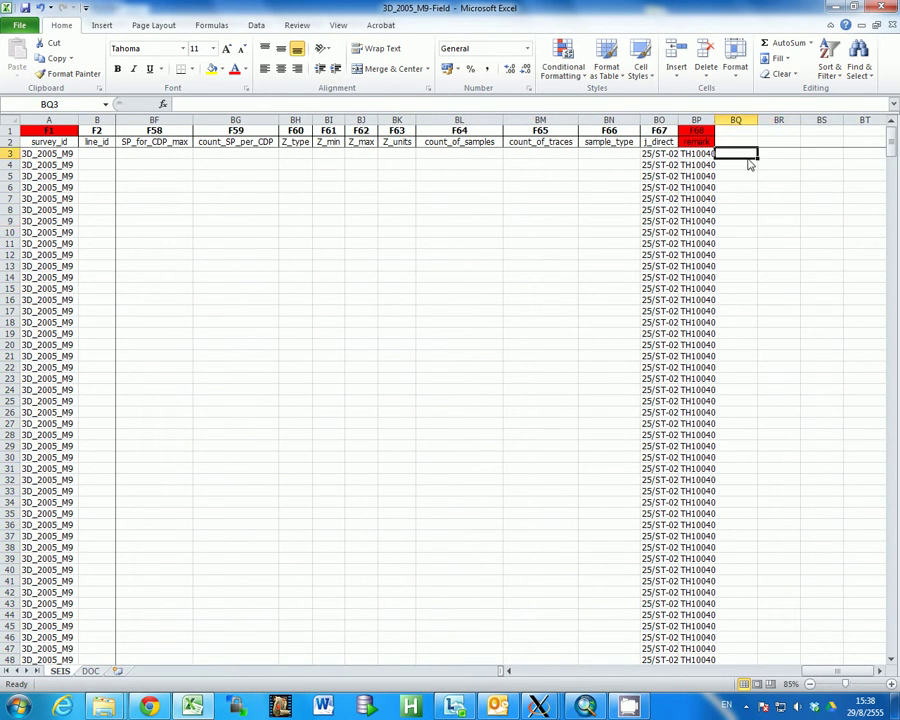
text(=conca)
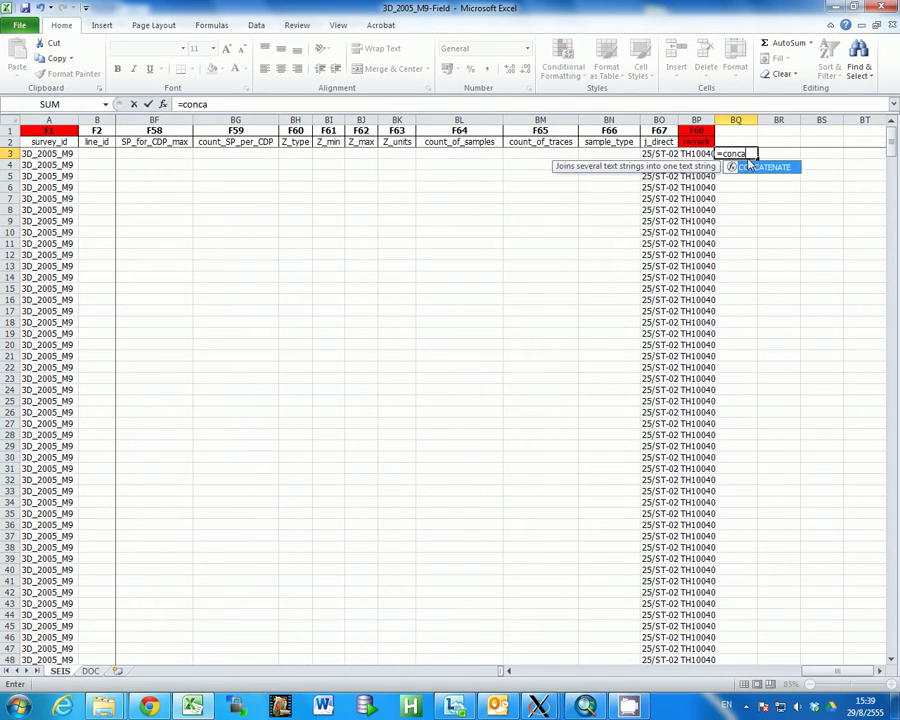
key(Tab)
click(704, 156)
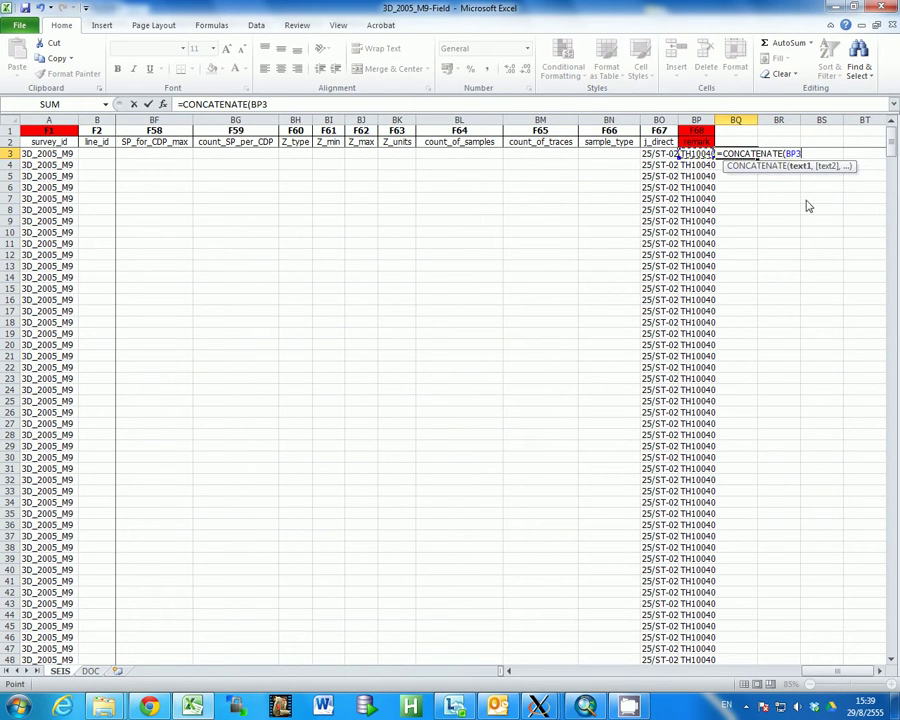
text(," ",)
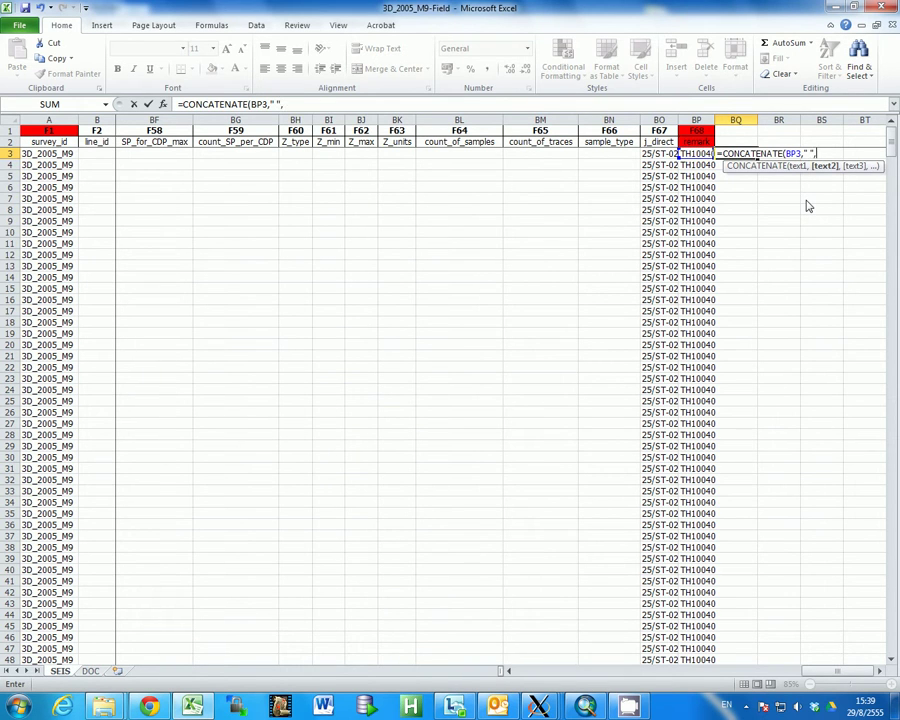
click(670, 156)
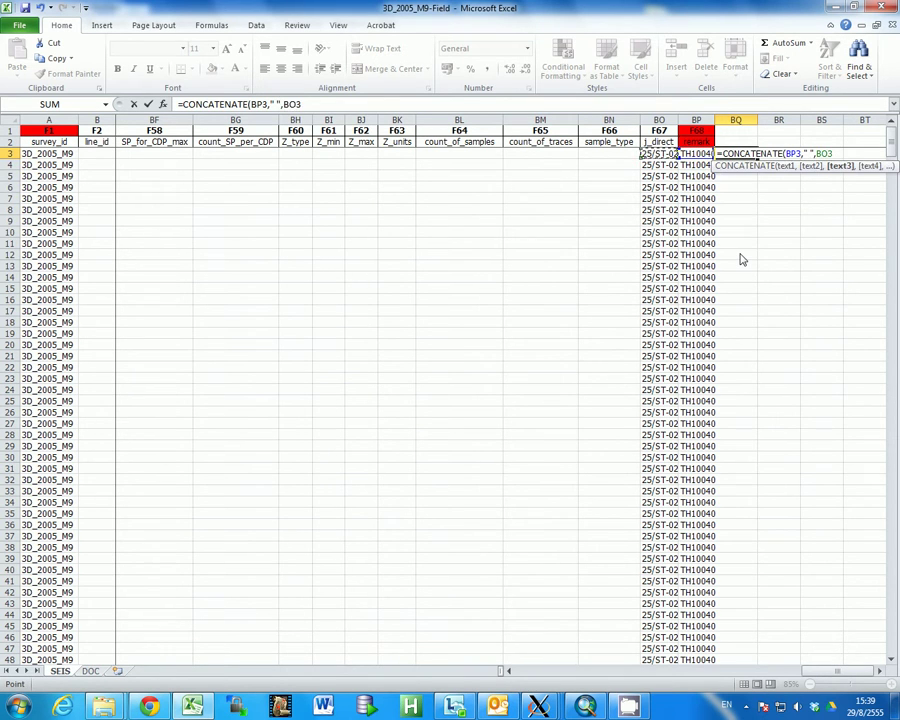
key(Return)
click(749, 157)
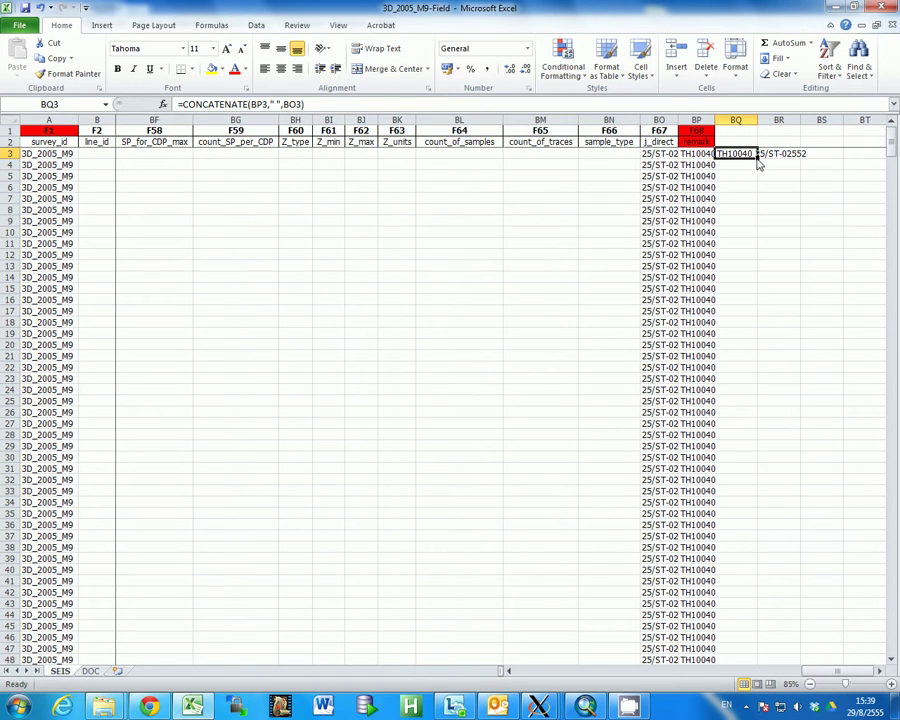
- Fill the BQ3 formula down to BQ113 and convert the results to plain values
drag(758, 161, 763, 447)
drag(666, 438, 660, 243)
drag(735, 491, 735, 165)
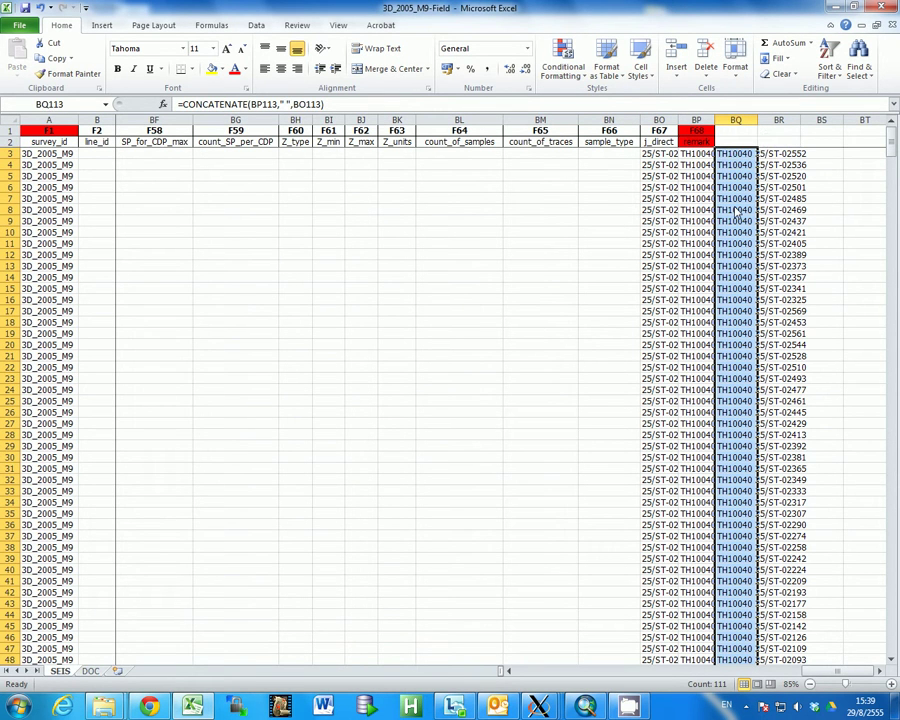
key(ctrl+c)
key(ctrl+v)
click(785, 657)
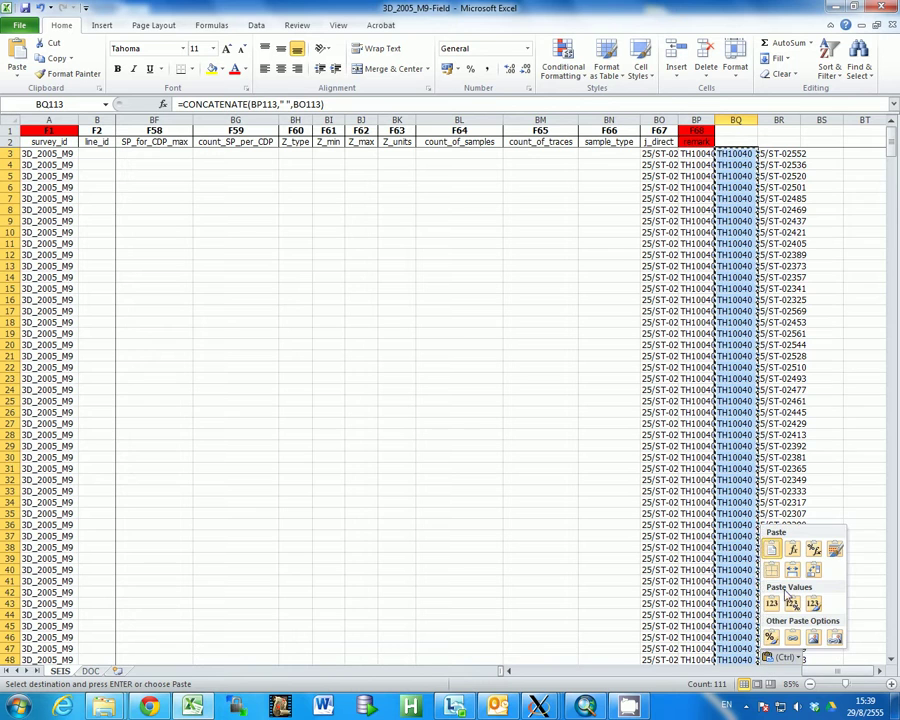
click(773, 606)
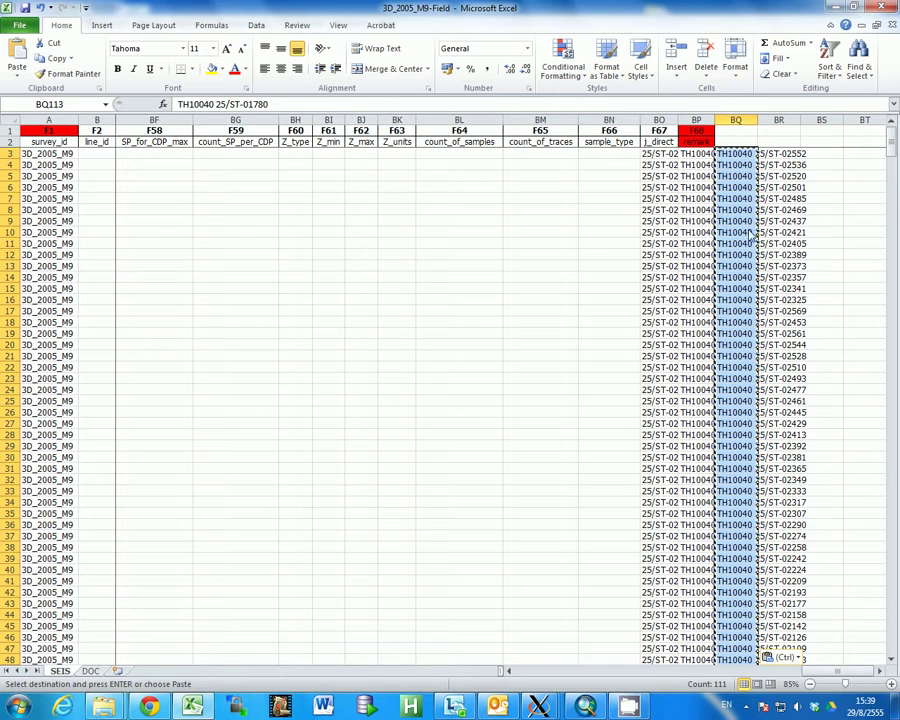
- Paste the combined values over the remark column from BP3 and clear the helper data in BO3:BO113 and column BQ
click(698, 155)
key(ctrl+shift+Down)
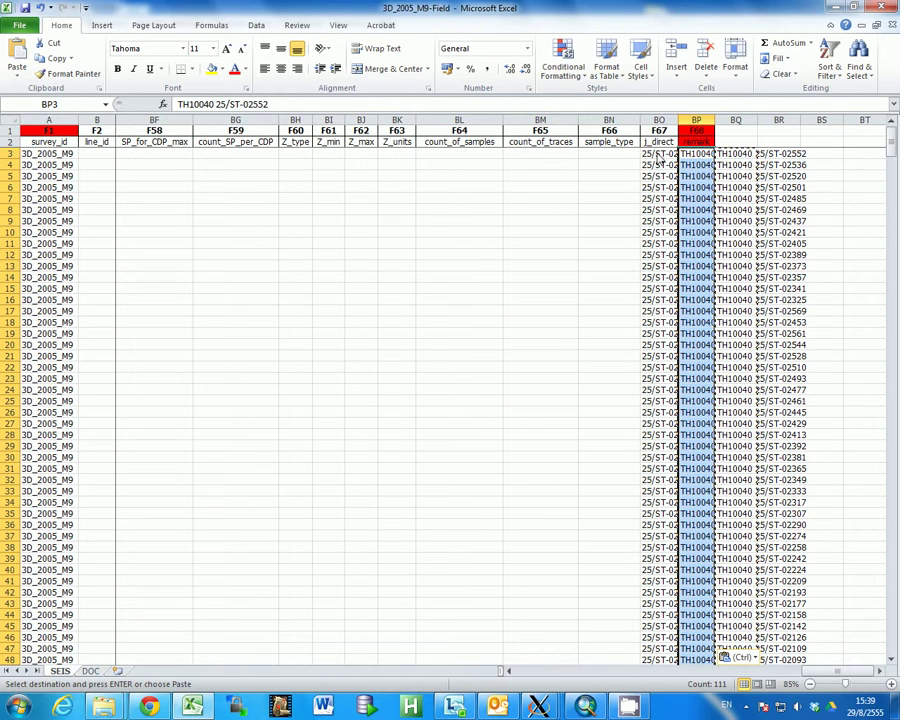
drag(659, 155, 660, 544)
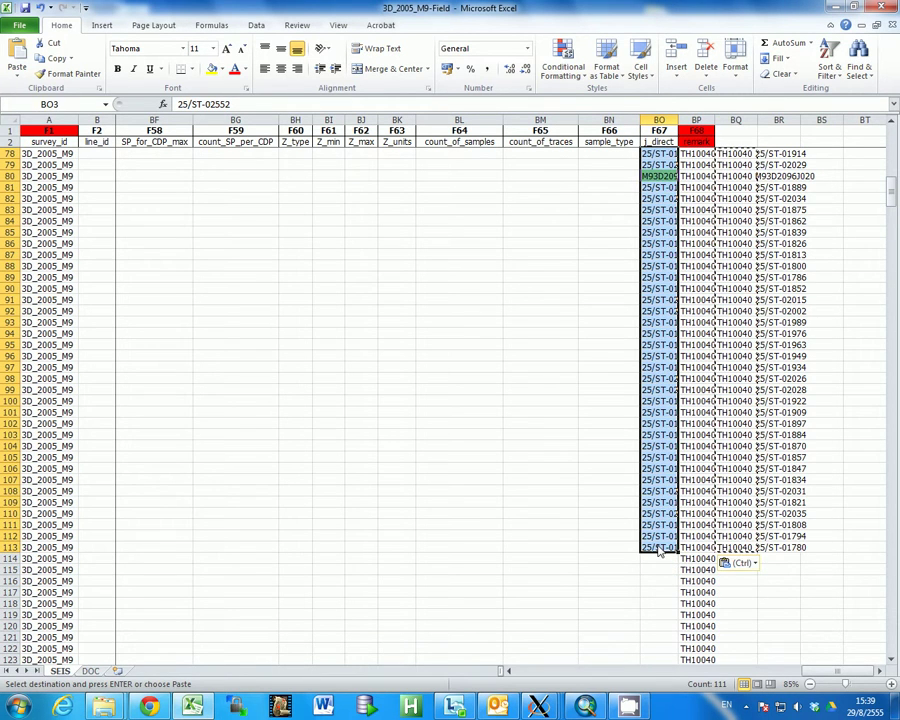
key(Delete)
drag(740, 547, 783, 120)
key(Delete)
- Widen the remark column to fit its text and check the combined entries down to row 113
click(806, 233)
click(697, 153)
click(815, 292)
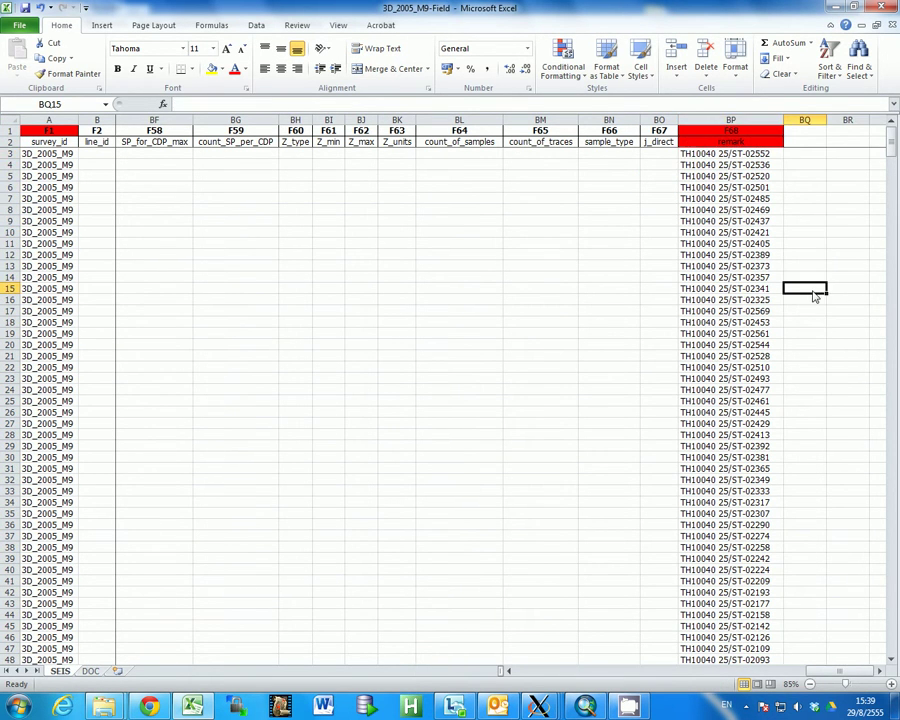
scroll(770, 302, down, 20)
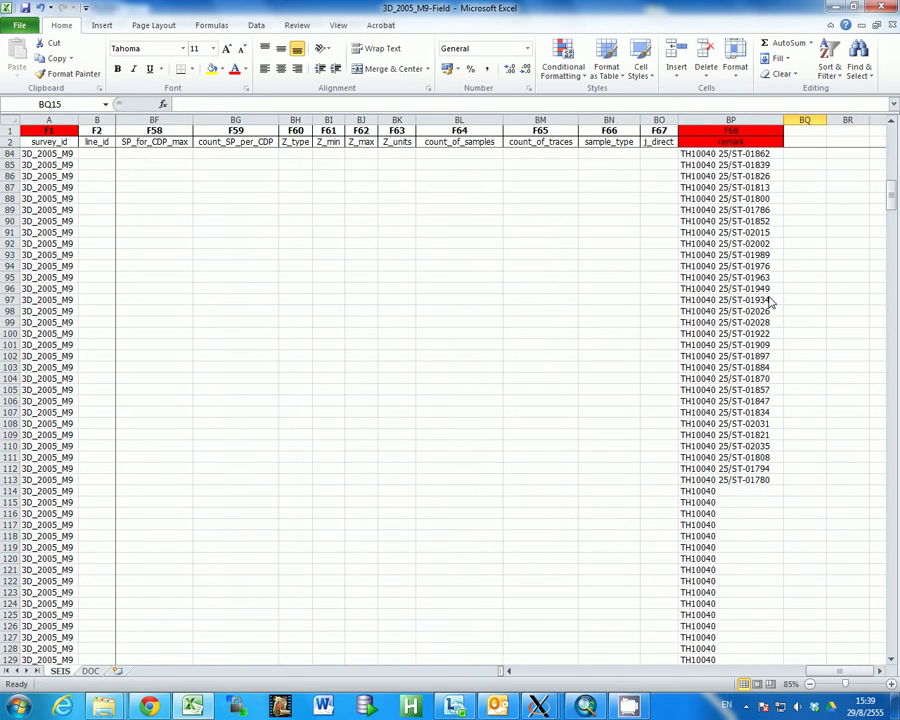
scroll(770, 302, up, 5)
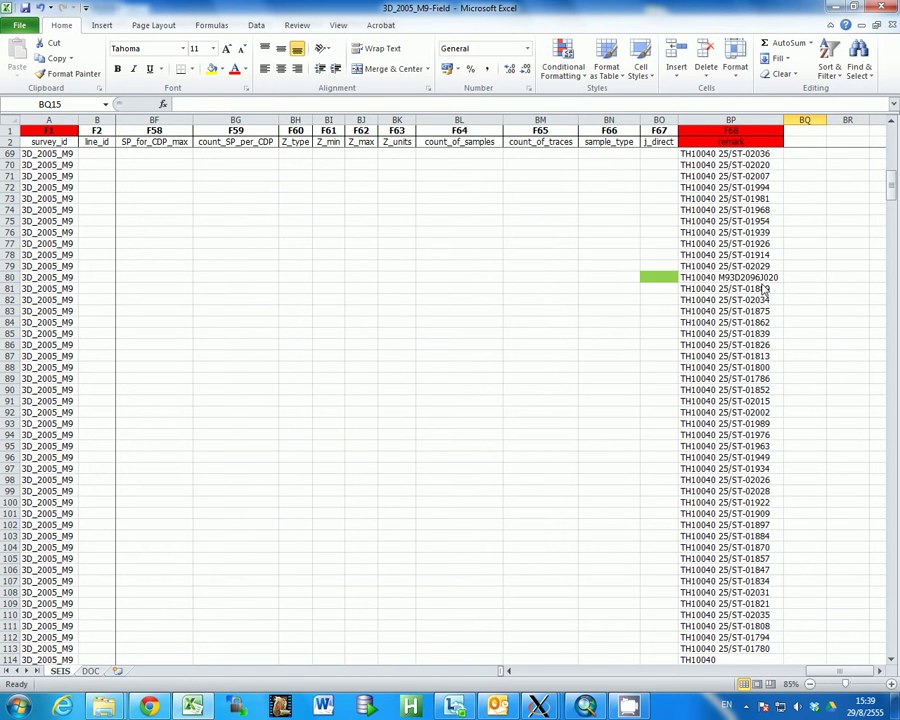
click(762, 280)
- Widen the barcode column to fit its contents and replace every .sgy in it with nothing
drag(838, 680, 620, 680)
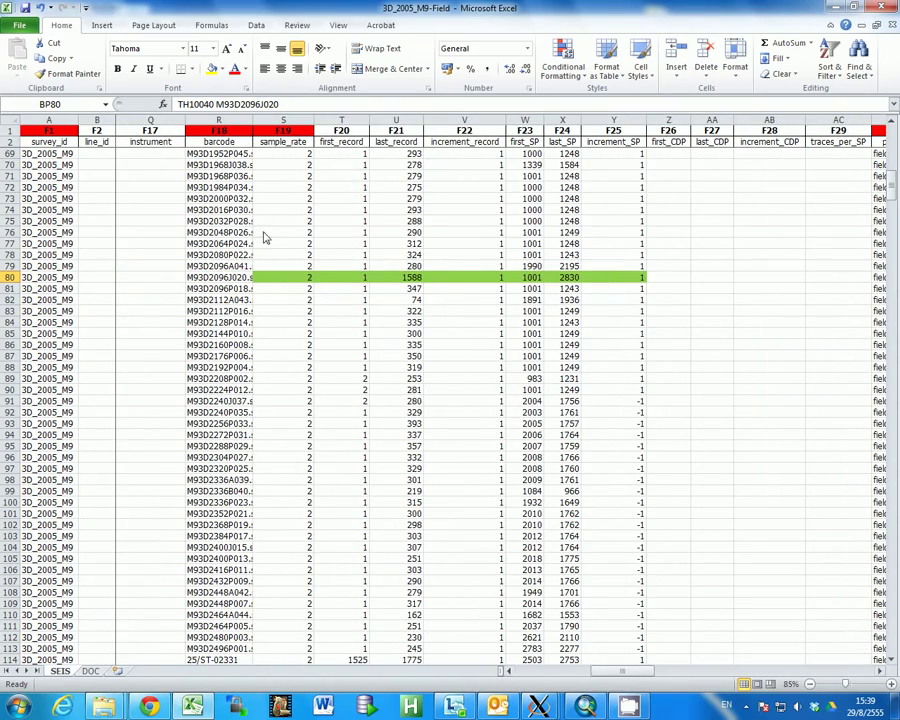
double_click(252, 119)
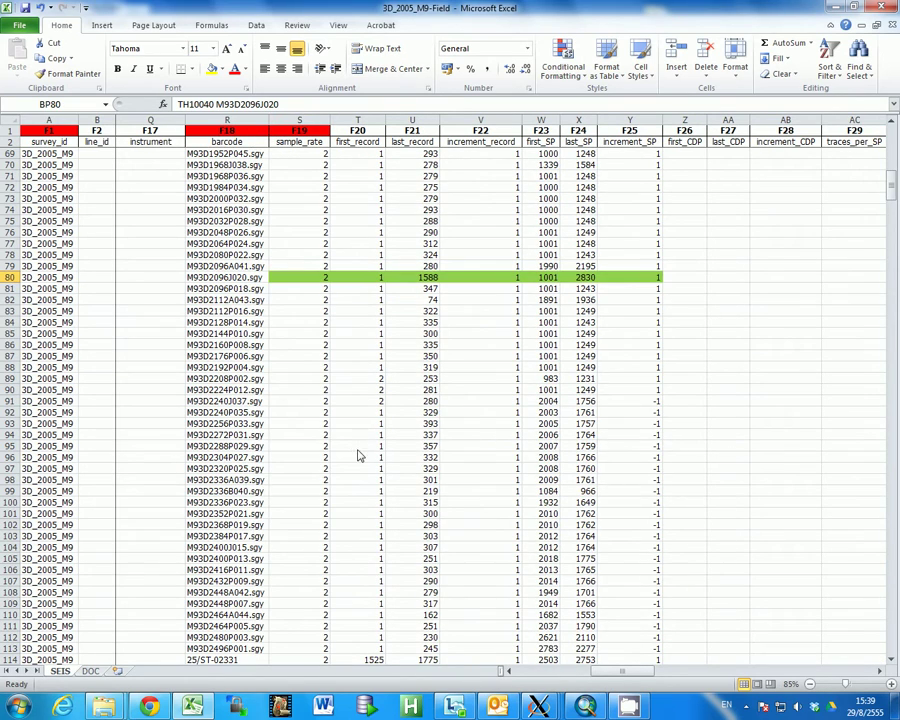
scroll(358, 456, up, 20)
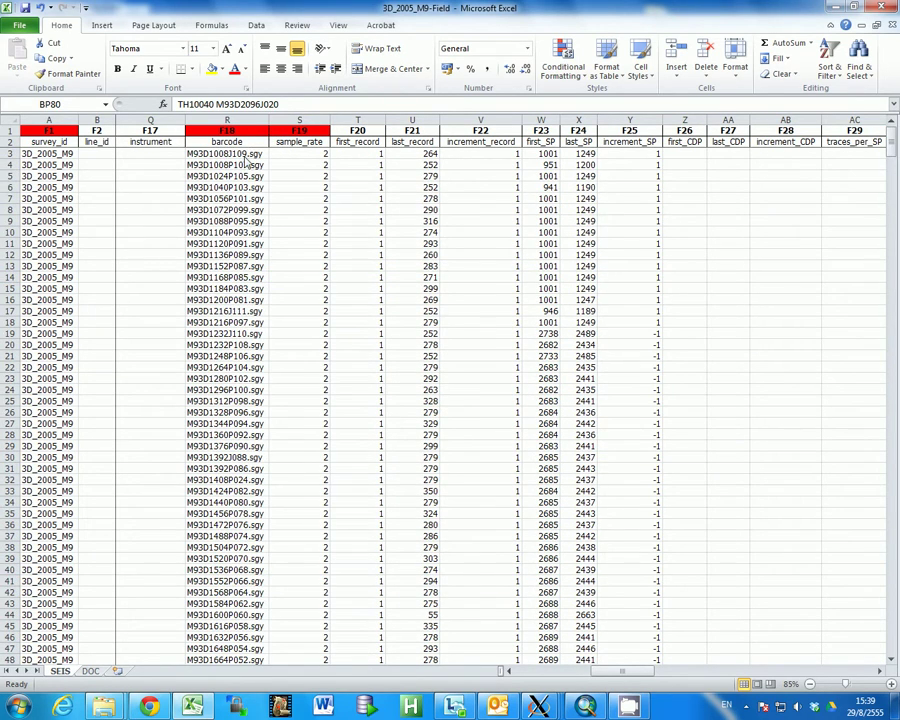
click(243, 121)
key(ctrl+f)
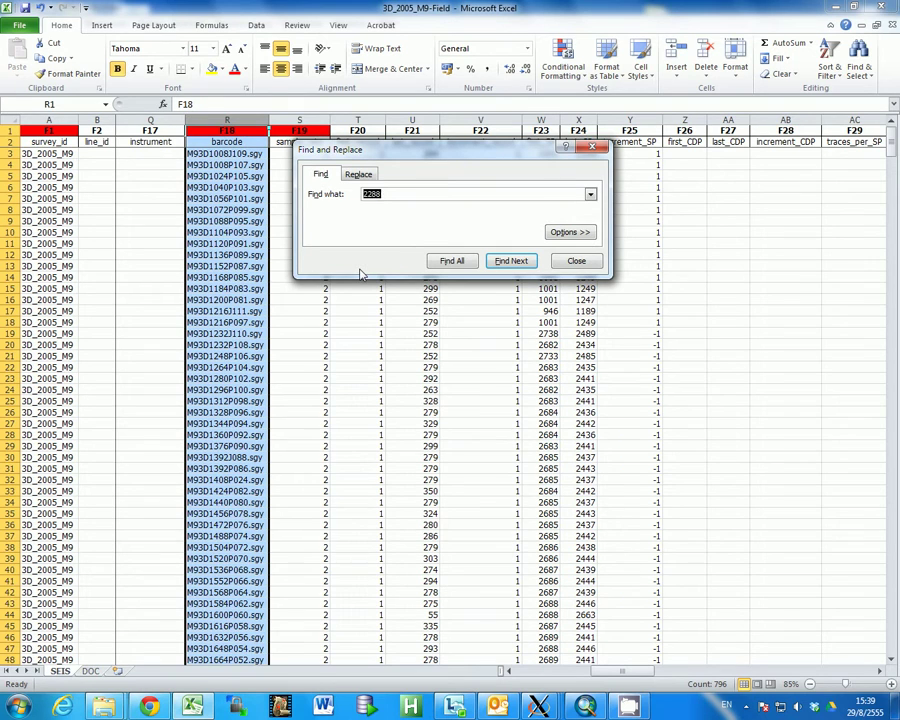
click(358, 175)
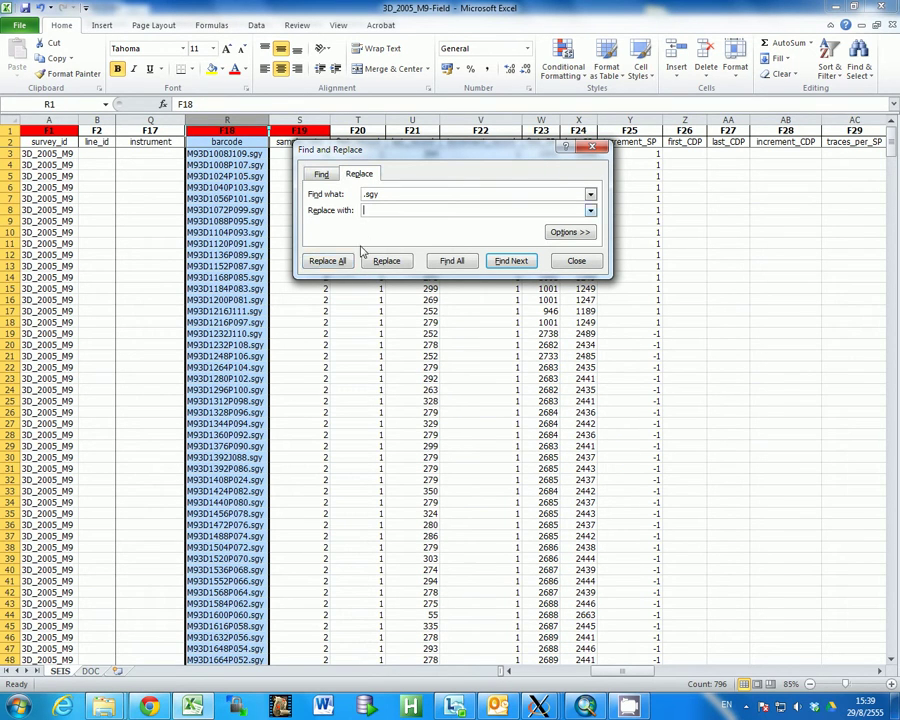
click(327, 260)
key(Return)
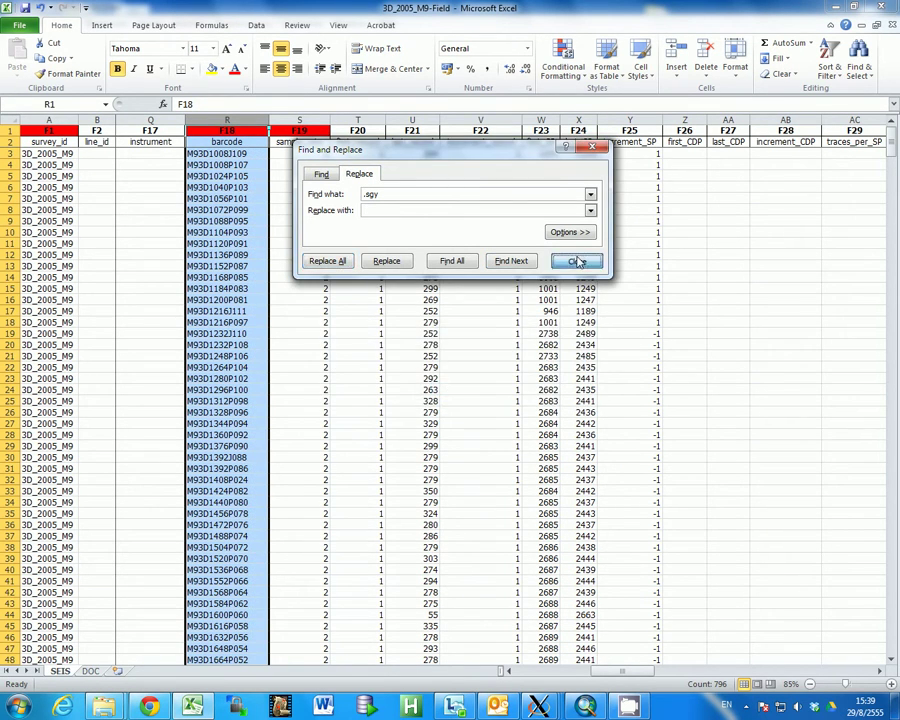
click(576, 260)
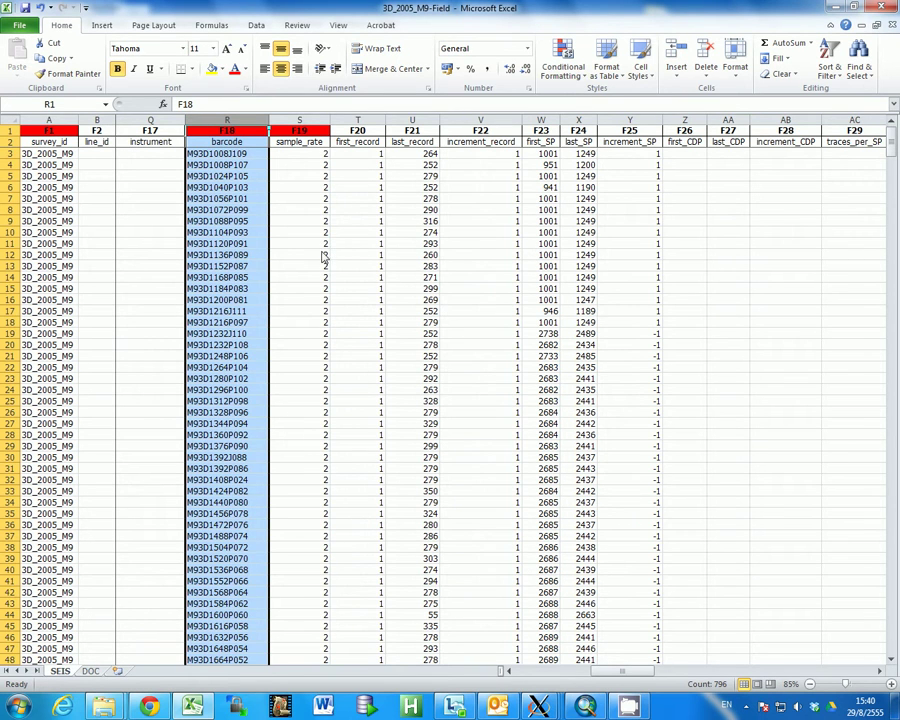
- Replace all M93D prefixes in the barcode column with 3DM9-
key(ctrl+h)
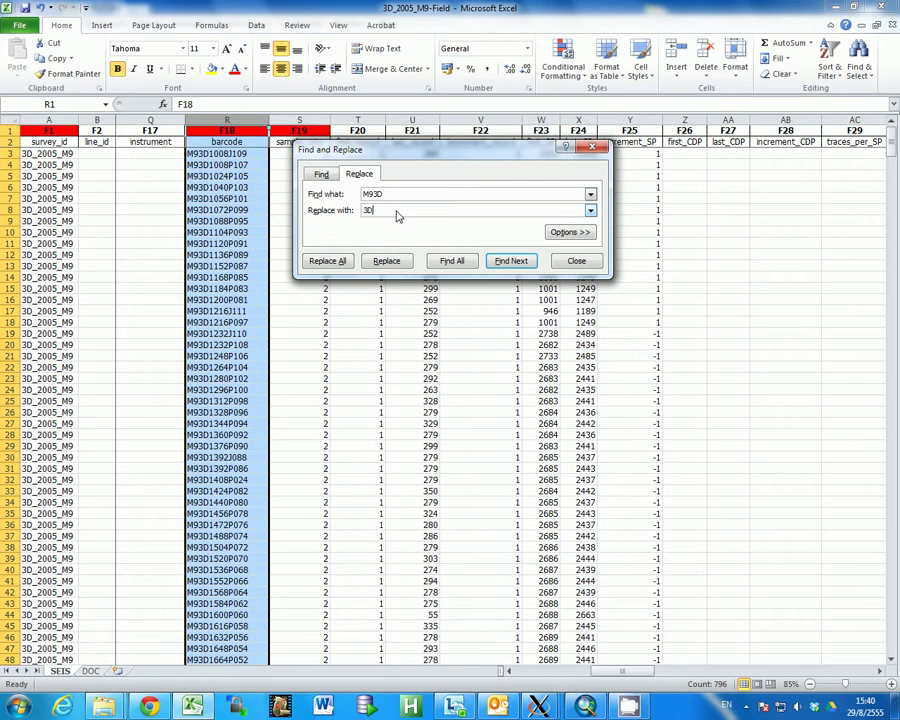
click(340, 261)
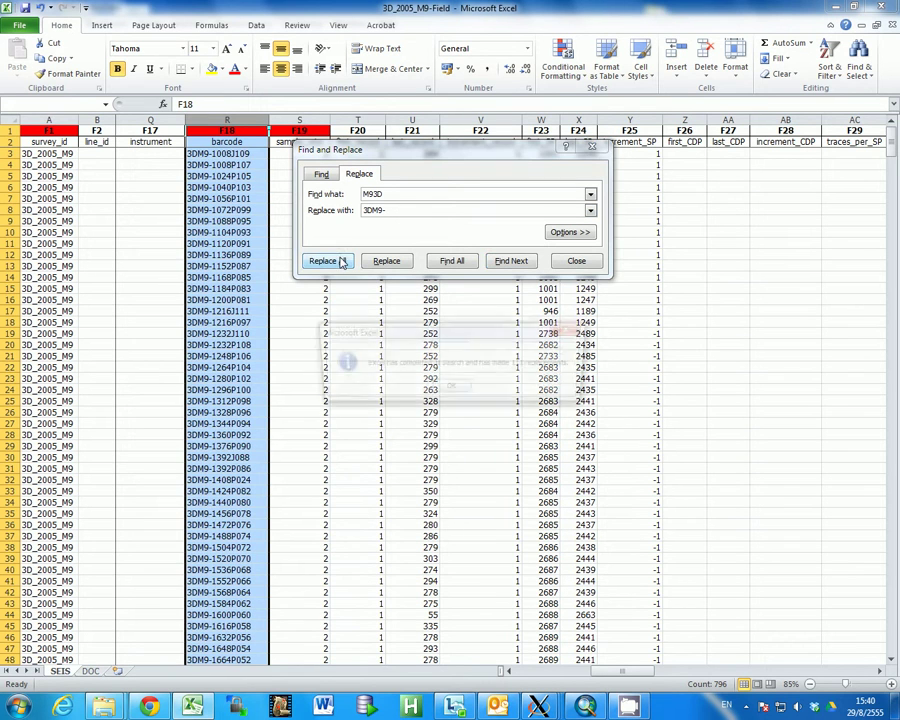
click(451, 390)
click(231, 166)
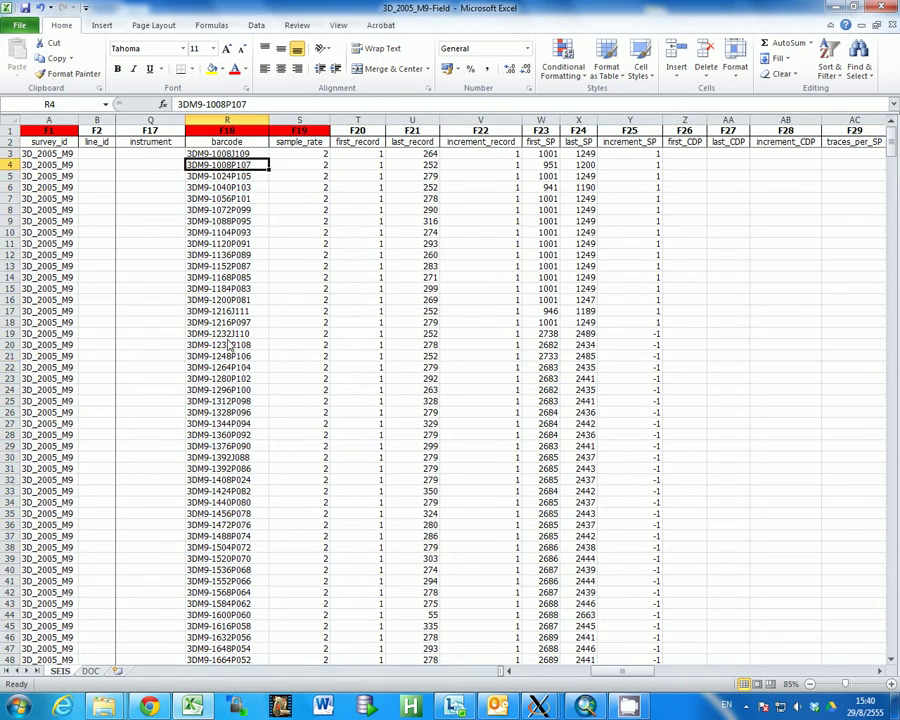
- Compare barcode 3DM9-1216J111 in R17 with the FEATURE_NA field of the 3d_survey_merged table in ArcMap
click(230, 356)
click(234, 312)
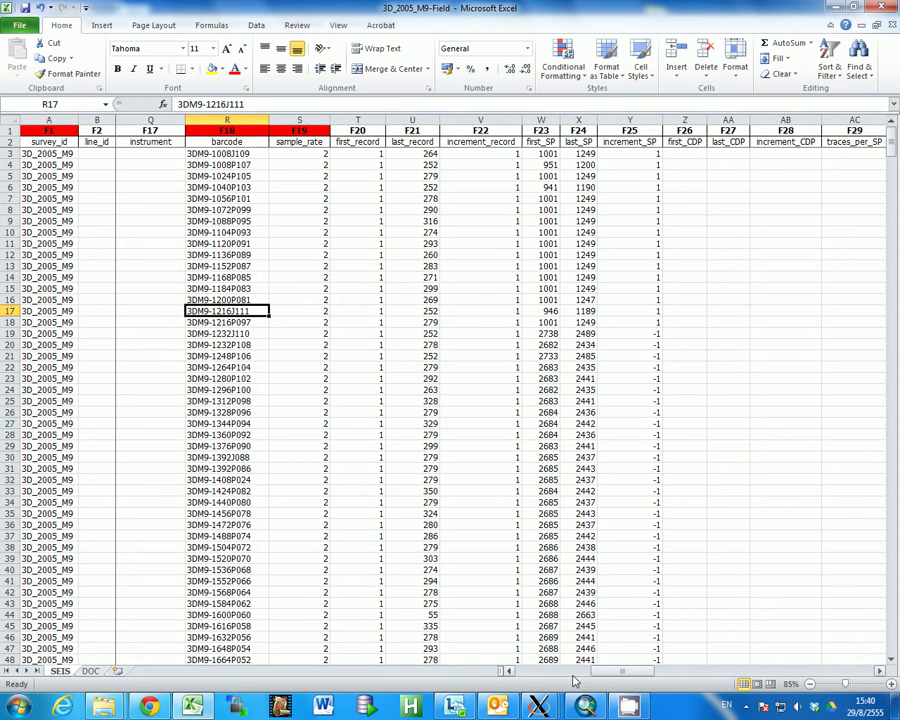
key(alt+Tab)
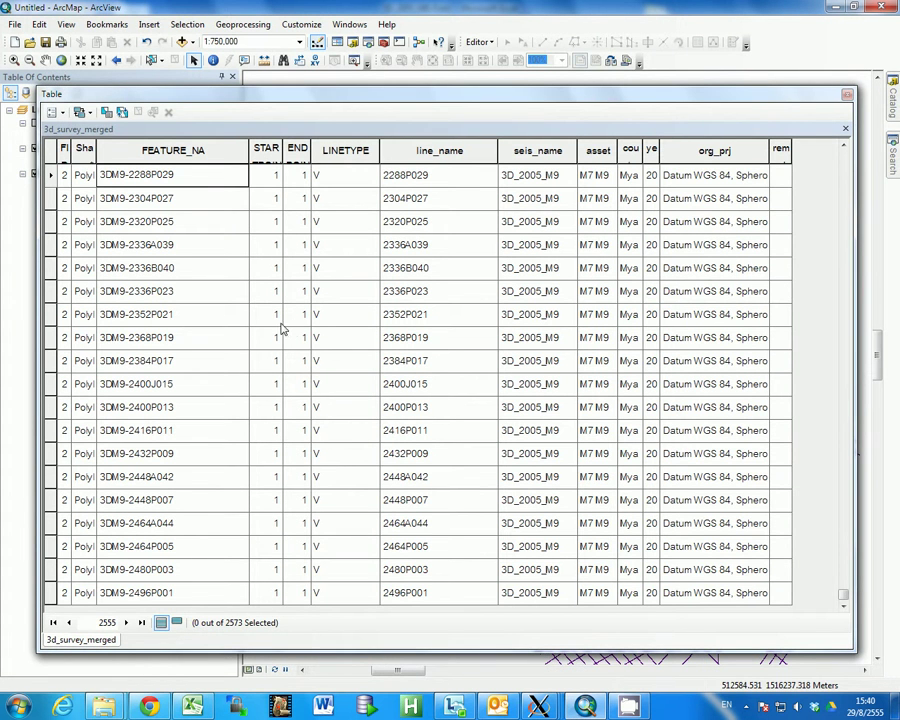
mouse_move(843, 595)
mouse_down()
mouse_move(845, 248)
mouse_move(845, 588)
mouse_up()
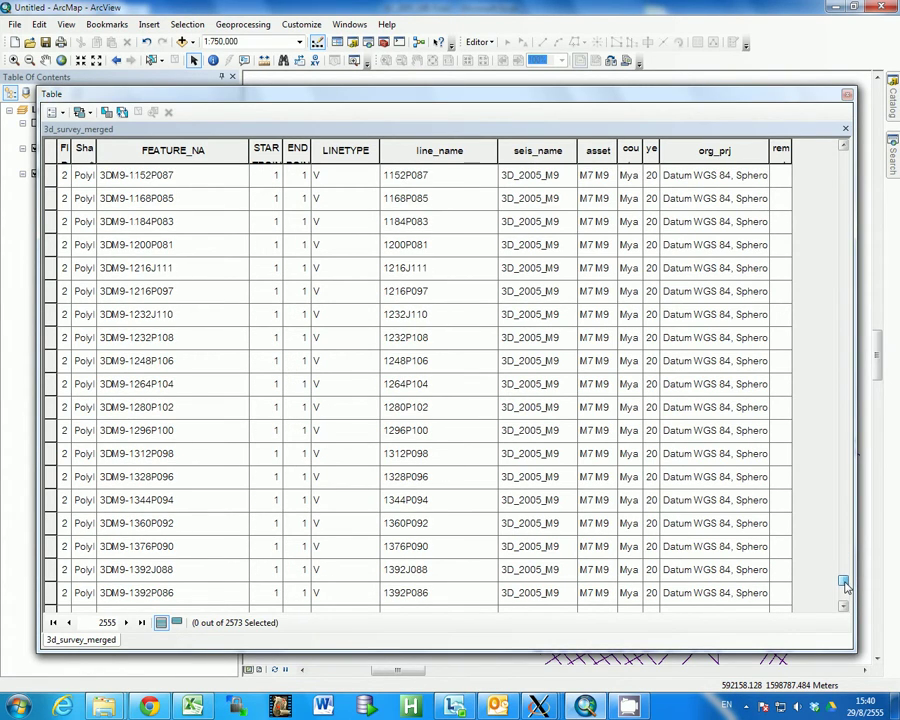
click(190, 268)
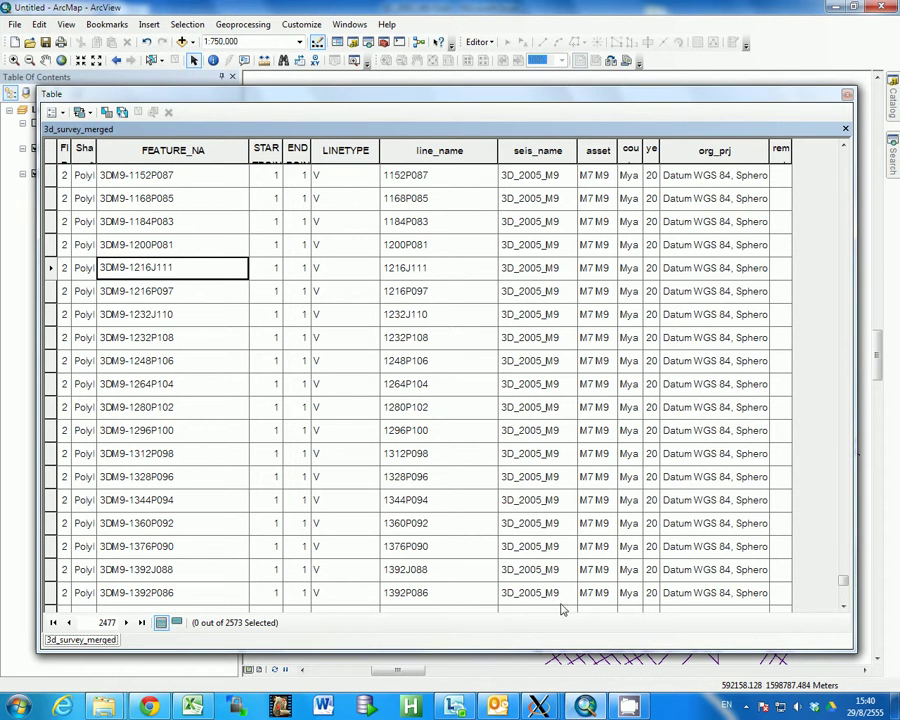
- Switch back to Excel and save the 3D_2005_M9-Field workbook
click(193, 707)
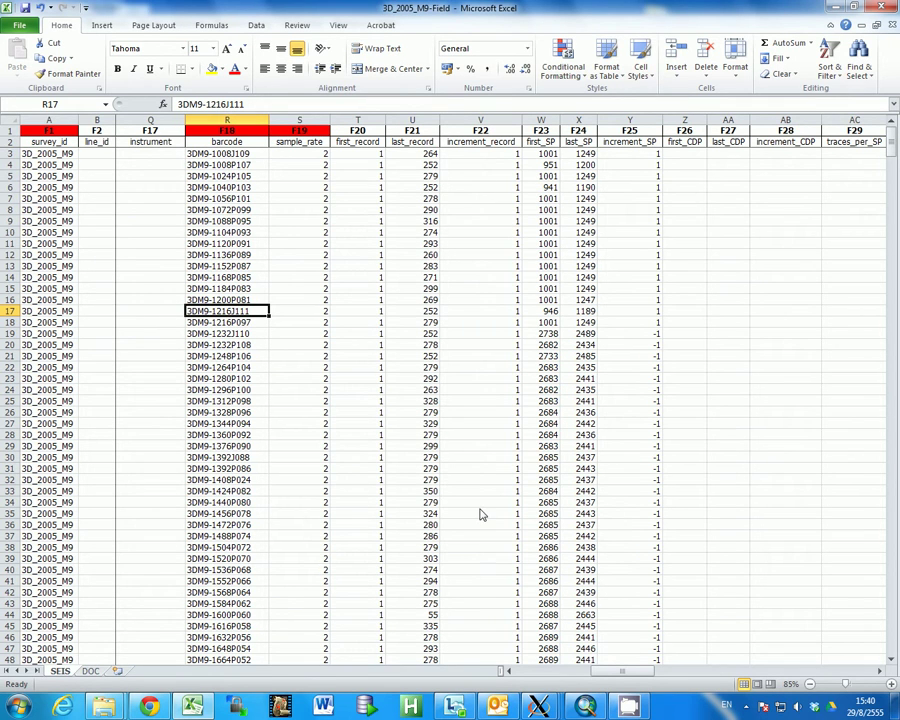
click(18, 24)
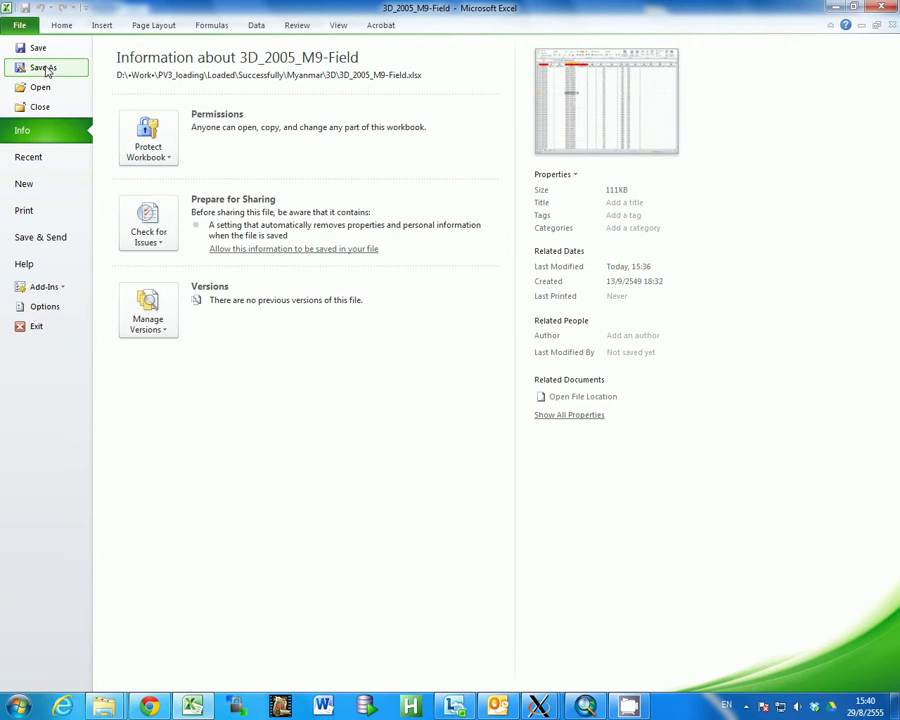
click(42, 48)
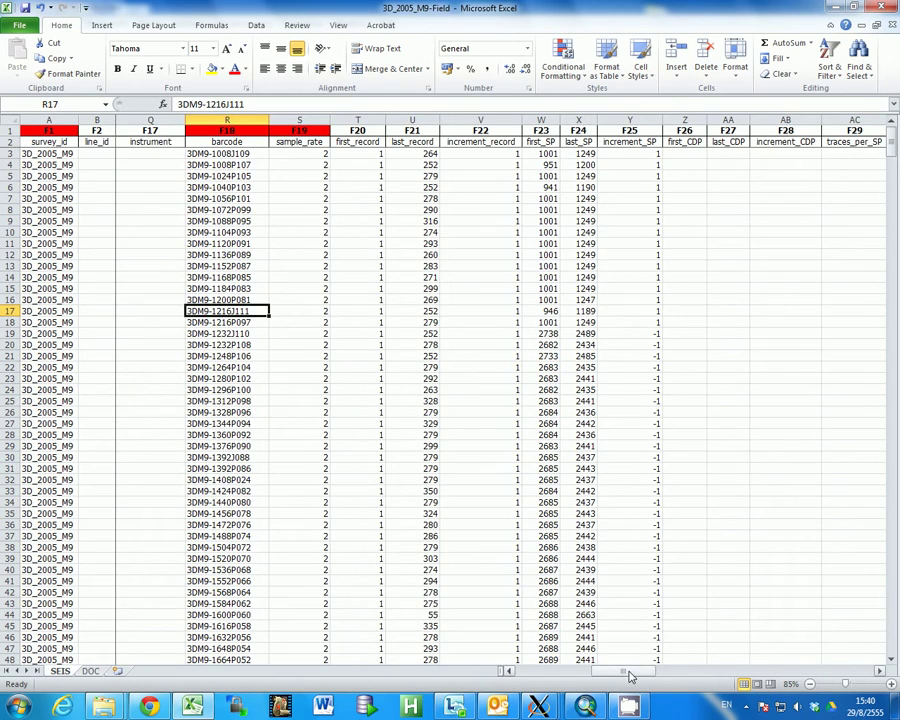
- Save the SEIS sheet as a tab-delimited text file named 3D_2005_M9-Field and close it without saving again
mouse_move(630, 677)
mouse_down()
mouse_move(648, 676)
mouse_move(634, 674)
mouse_up()
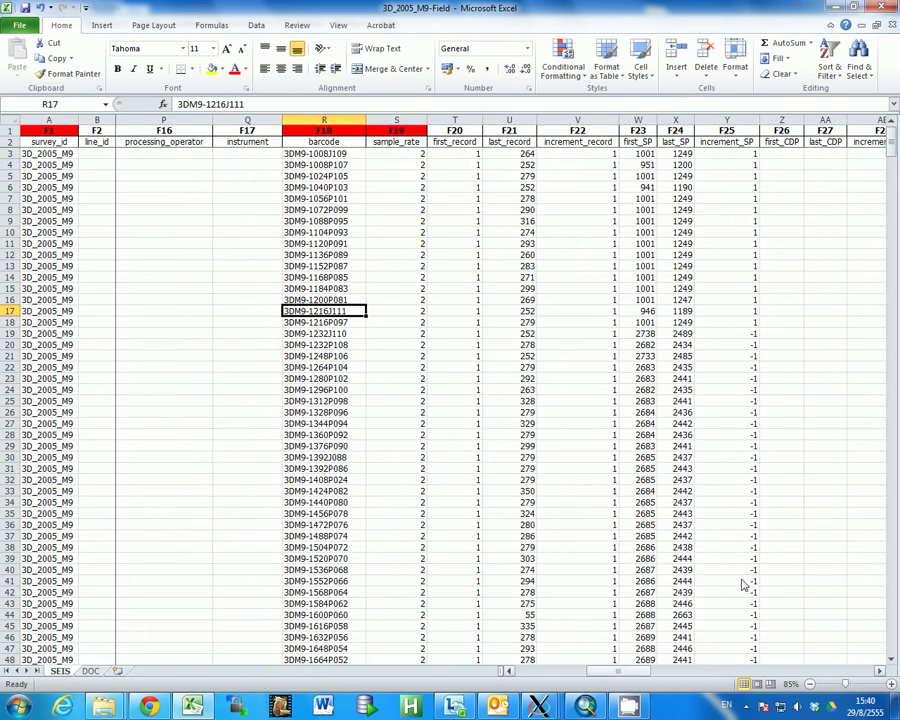
mouse_move(892, 135)
mouse_down()
mouse_move(892, 165)
mouse_move(893, 138)
mouse_up()
drag(627, 671, 820, 680)
click(619, 503)
key(ctrl+Home)
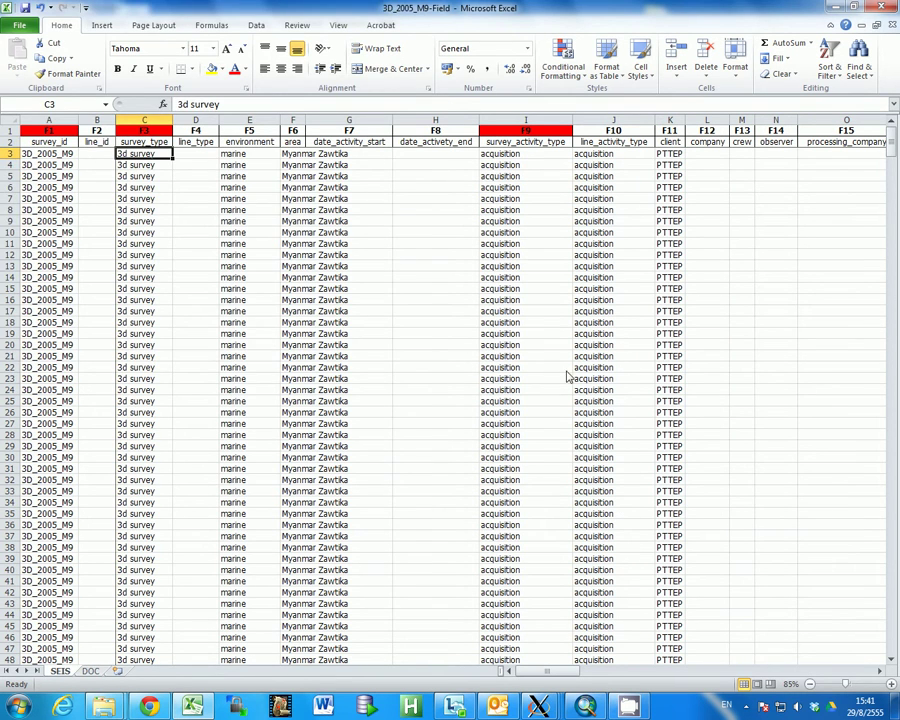
key(F12)
click(259, 281)
key(t)
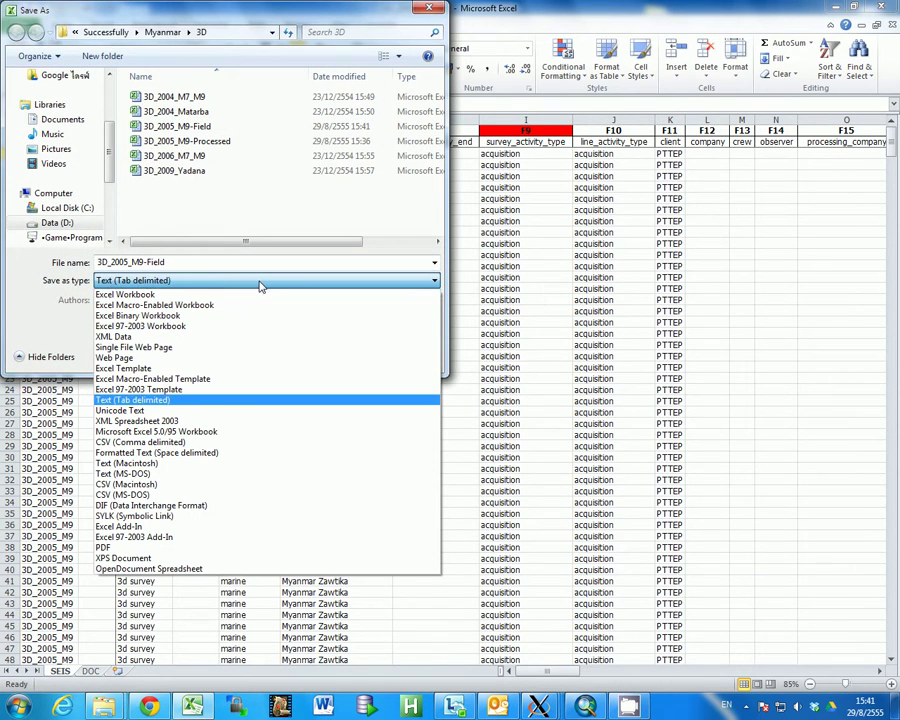
key(Return)
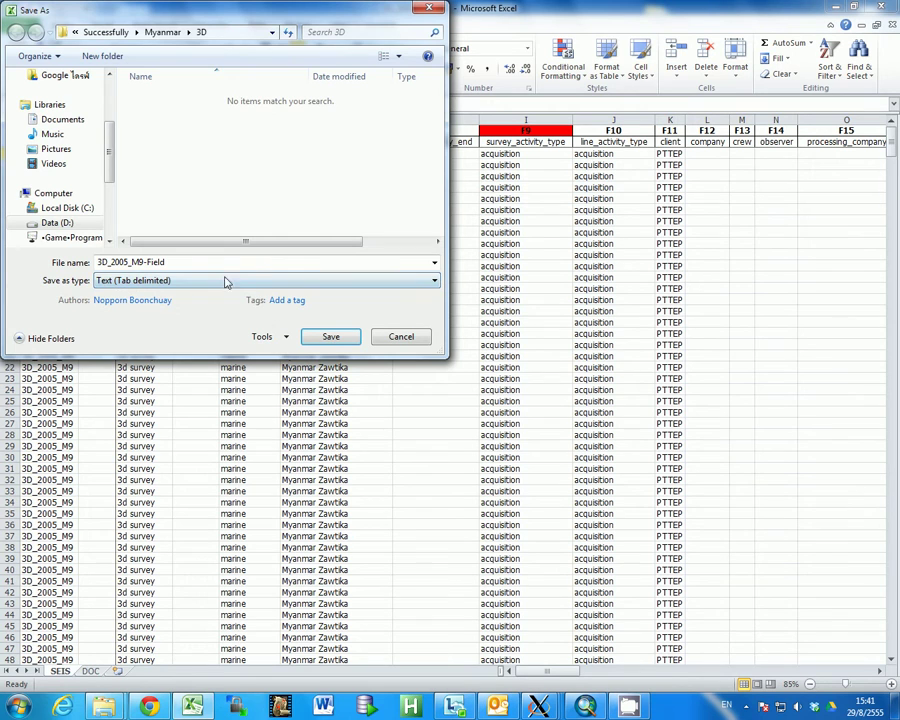
click(329, 336)
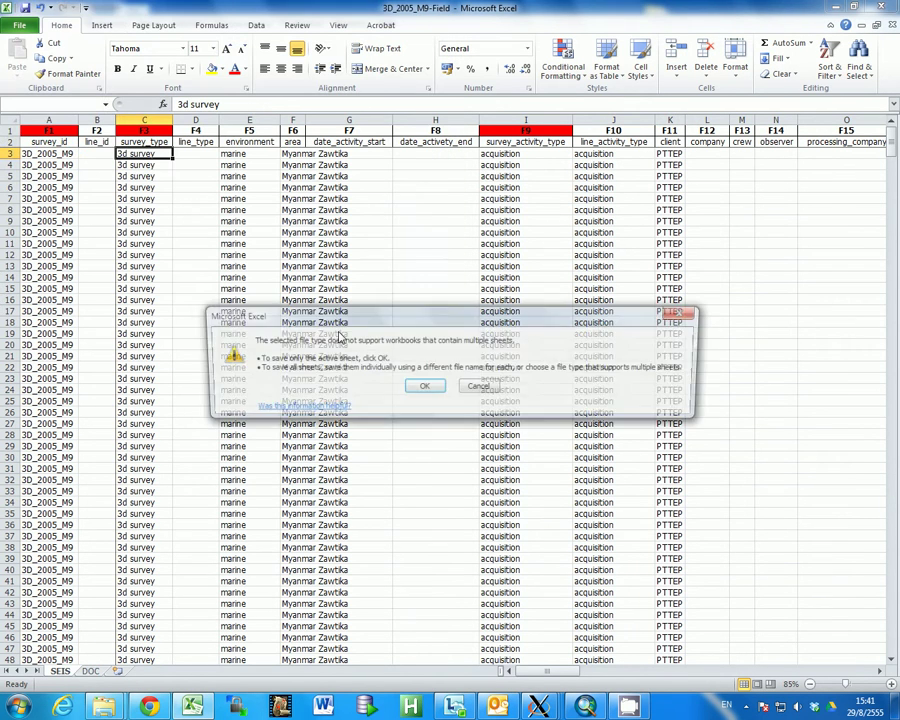
click(430, 386)
click(405, 400)
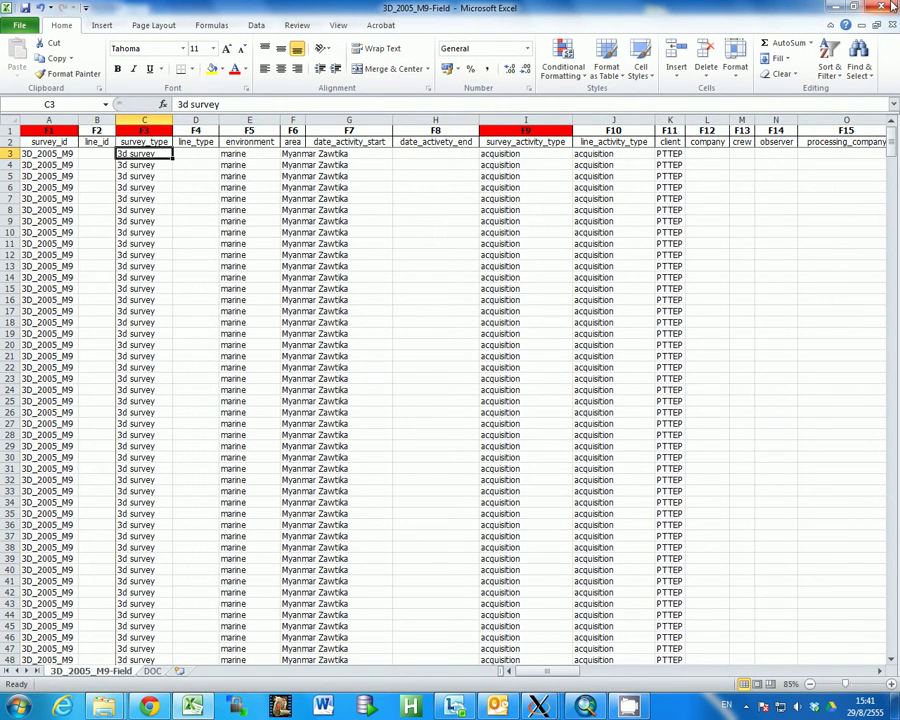
key(ctrl+w)
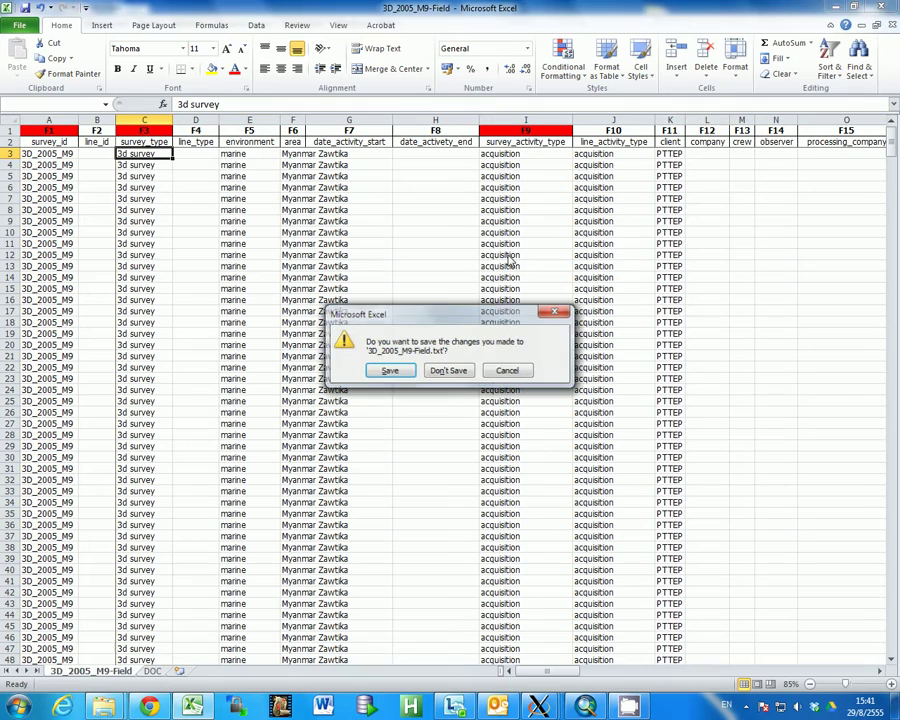
click(448, 371)
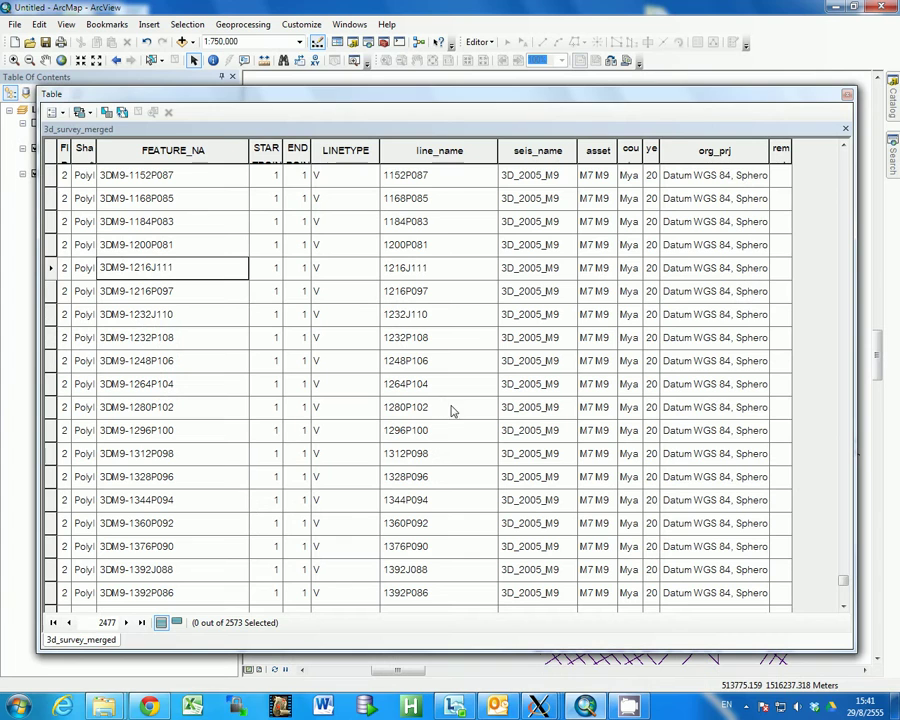
- Switch to the 3D folder in Windows Explorer and move the 3D_2005_M9-Field text file into the GTS_data network folder
mouse_move(104, 707)
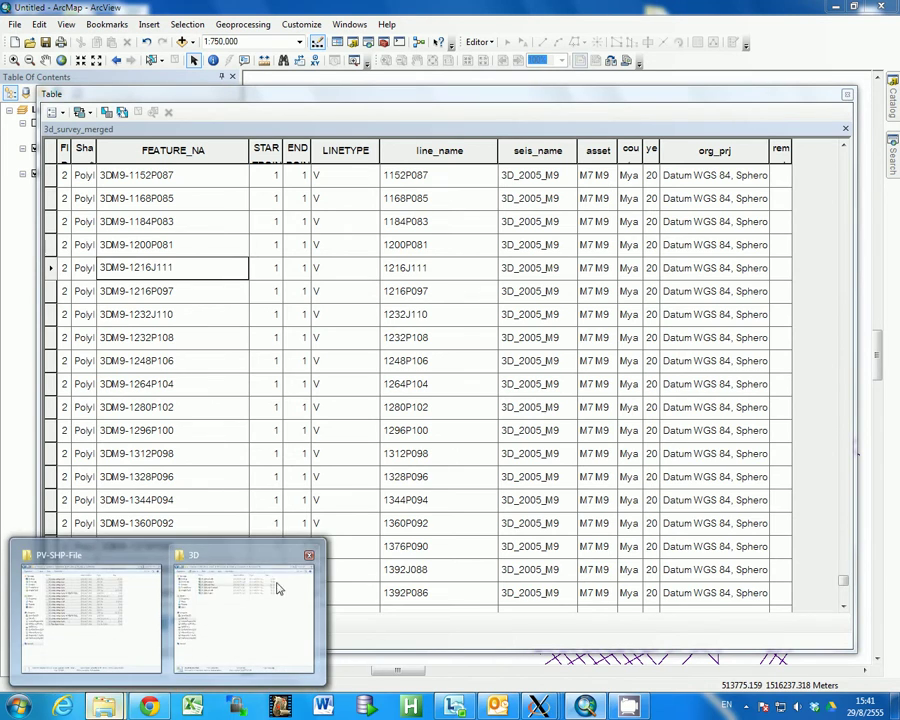
click(283, 598)
click(273, 341)
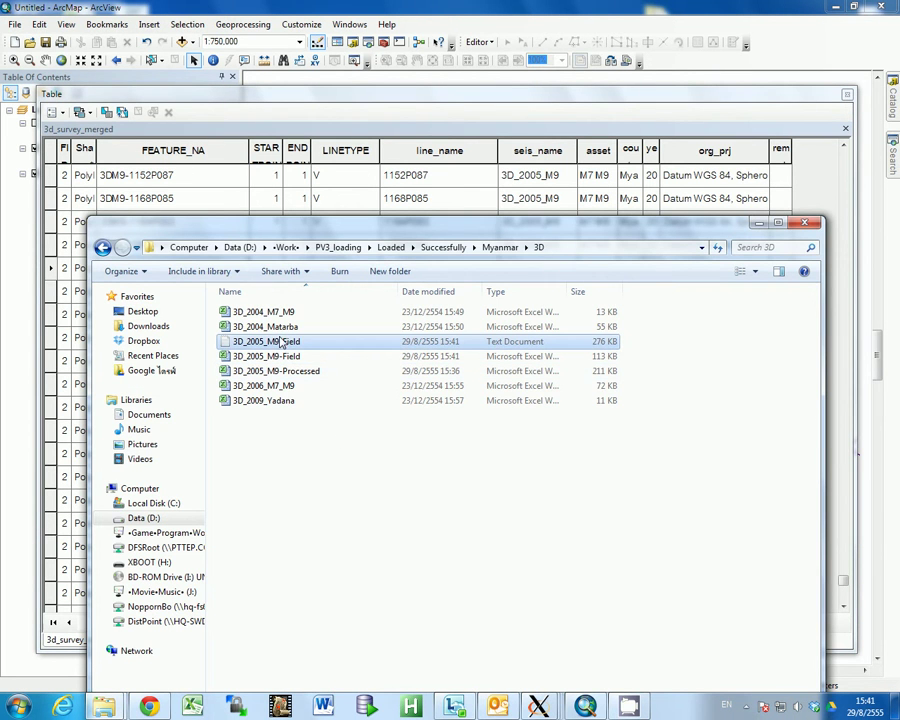
right_click(104, 707)
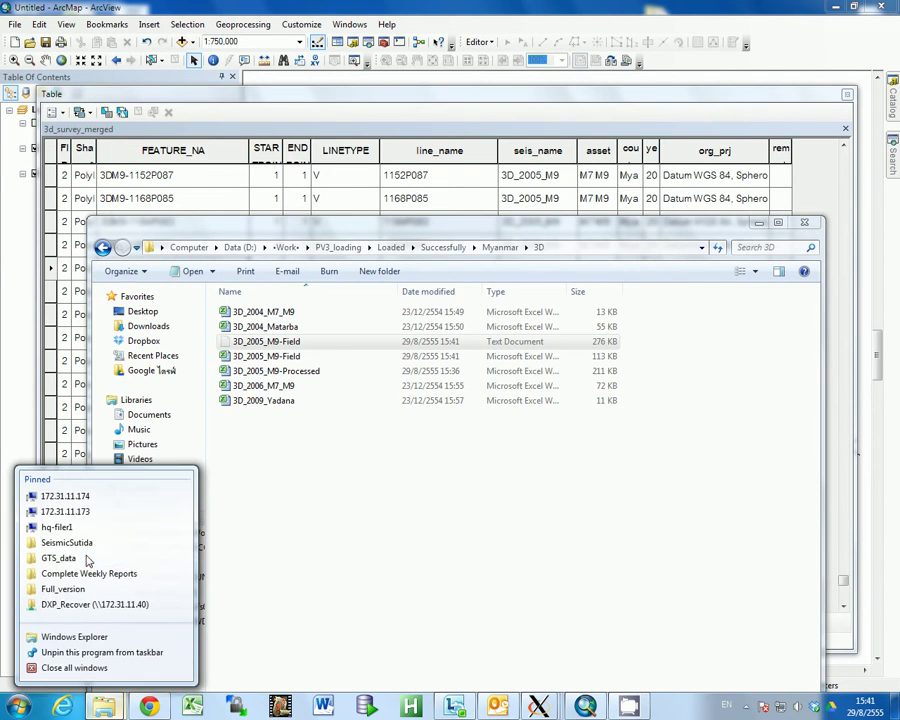
click(88, 557)
key(ctrl+v)
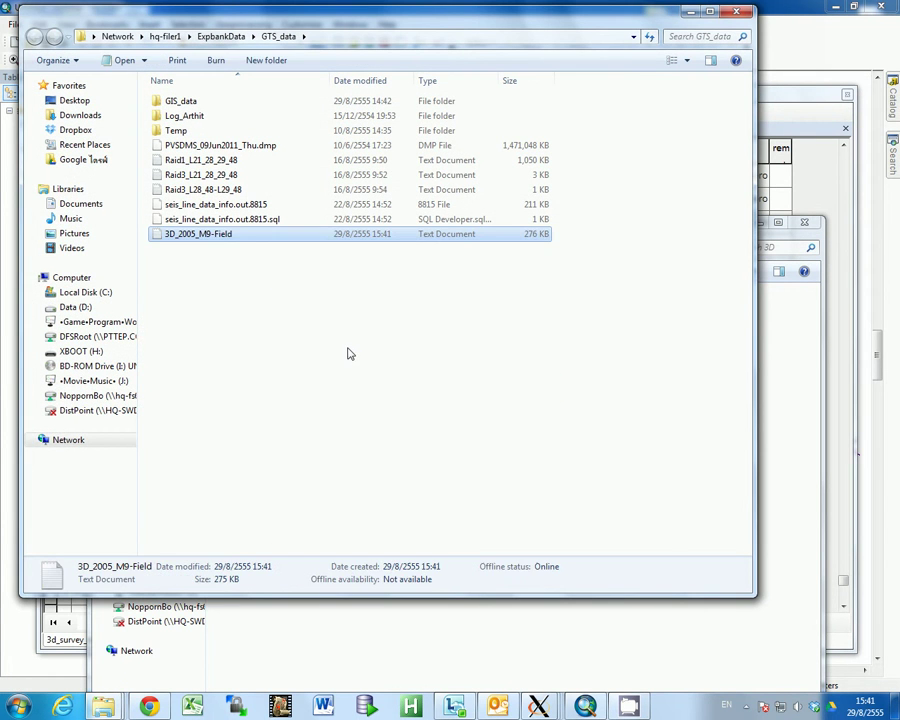
click(322, 474)
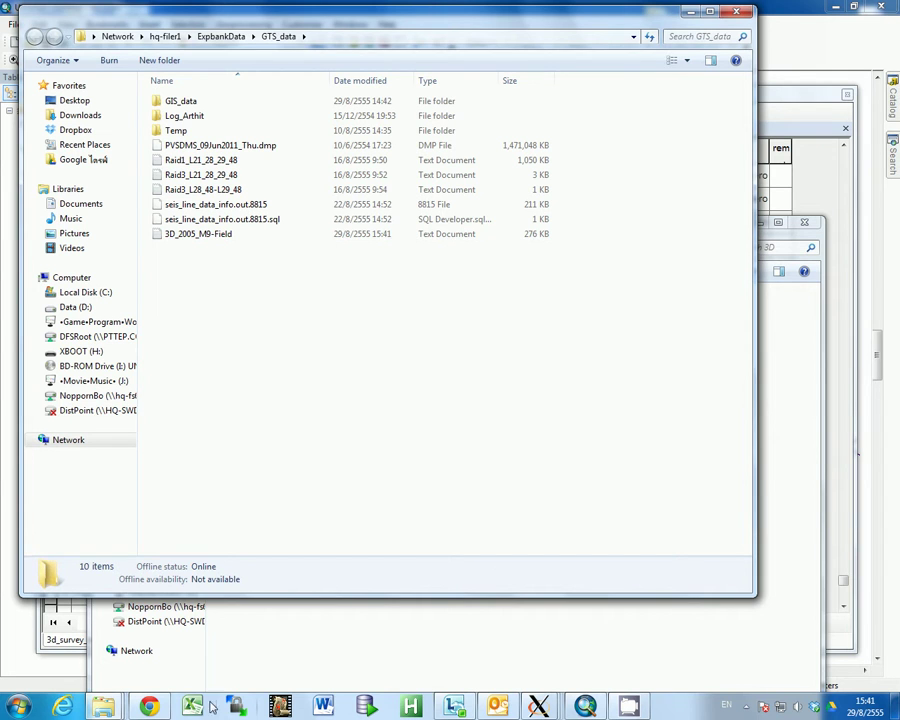
- Switch to the Interactive Loading/Updating Tool and open /ExpbankData/GTS_data/3D_2005_M9-Field.txt as input for seismic data information
mouse_move(538, 707)
click(703, 606)
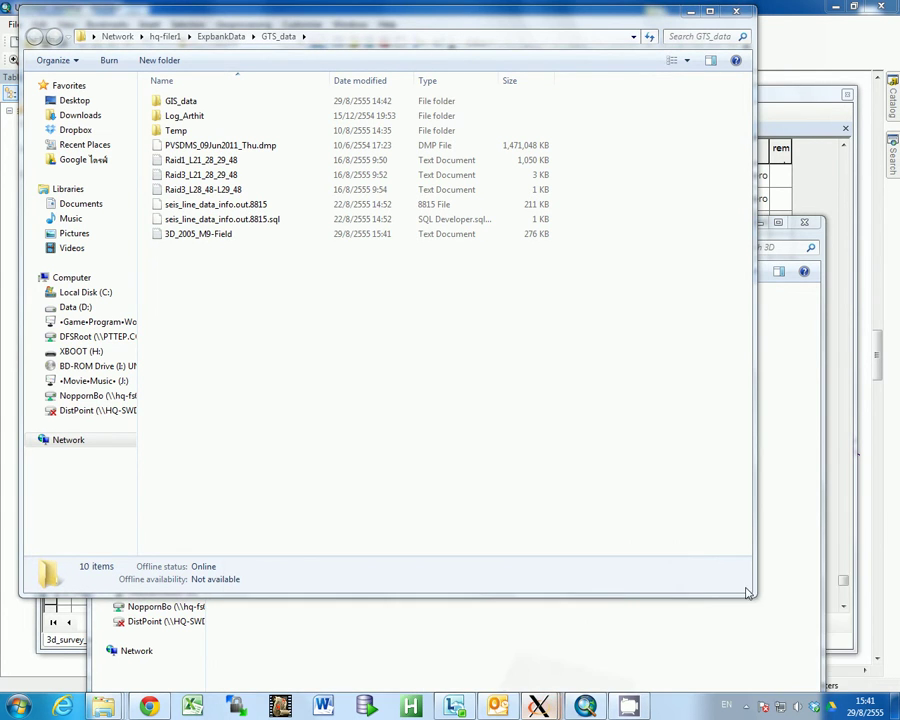
click(291, 48)
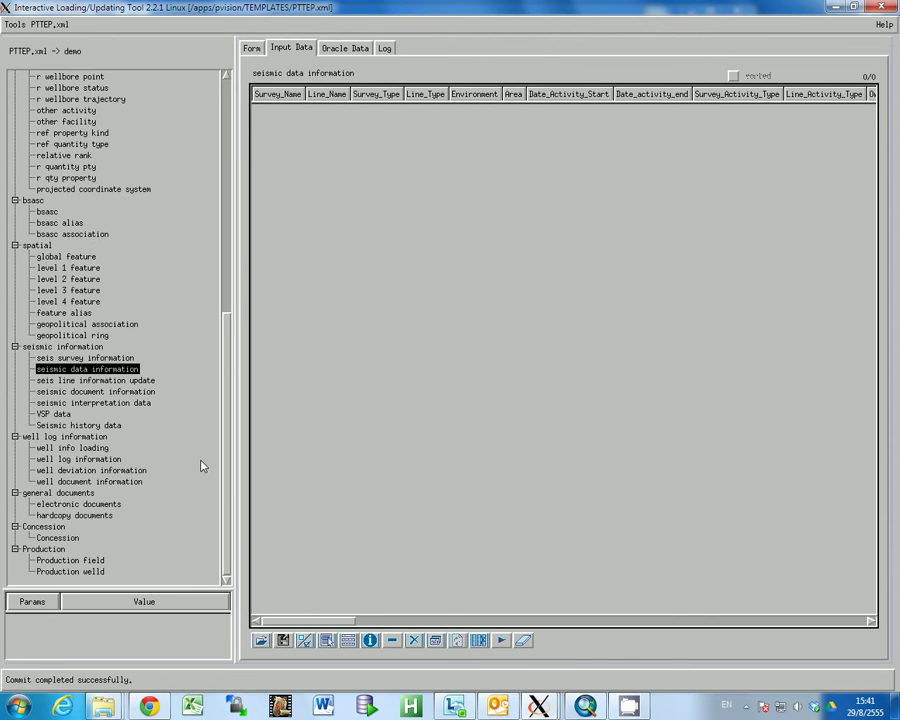
click(261, 640)
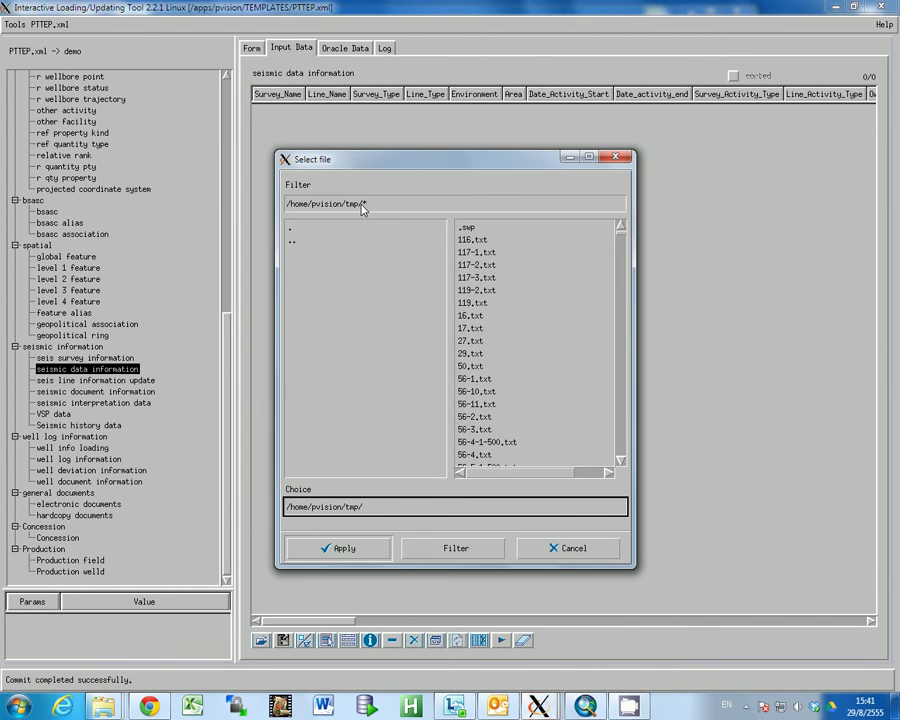
drag(359, 204, 287, 204)
text(/ExpbankData)
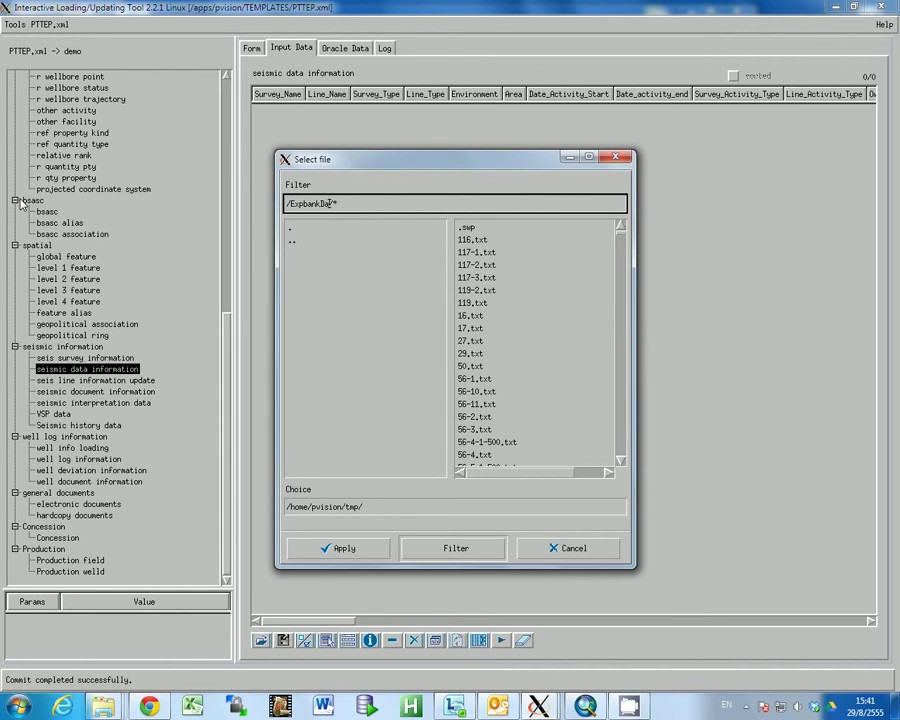
key(Return)
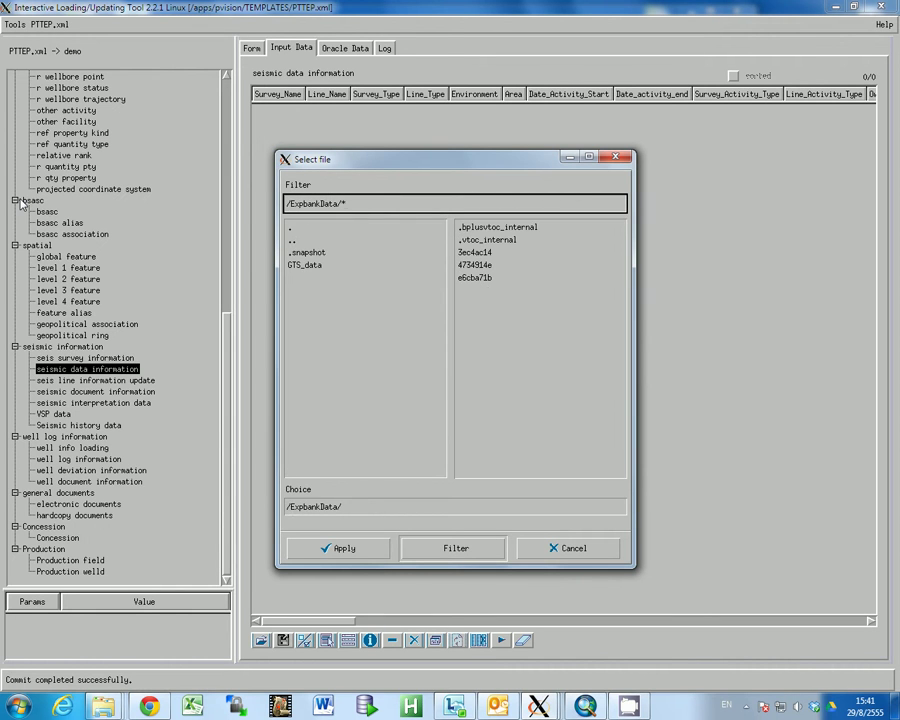
double_click(305, 256)
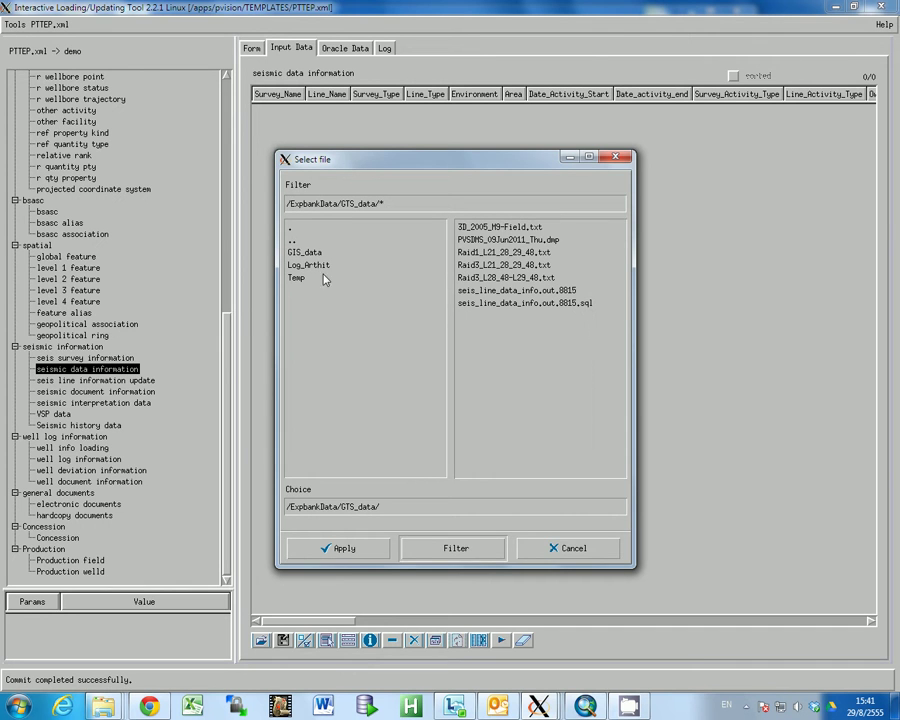
double_click(505, 227)
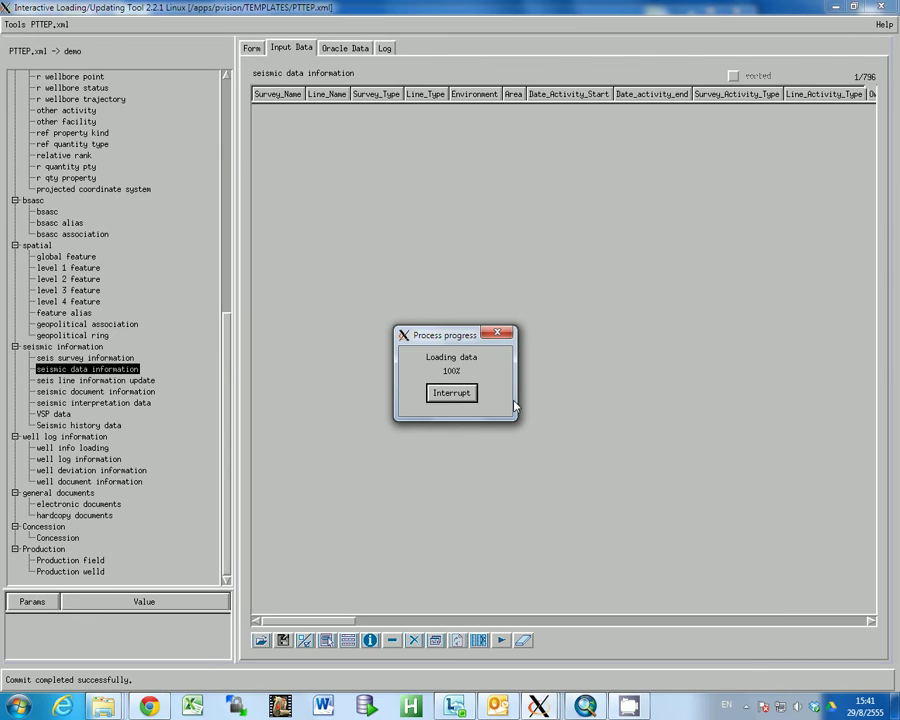
- Remove the first two rows from the seismic input table and check the remaining input data
click(392, 638)
click(392, 638)
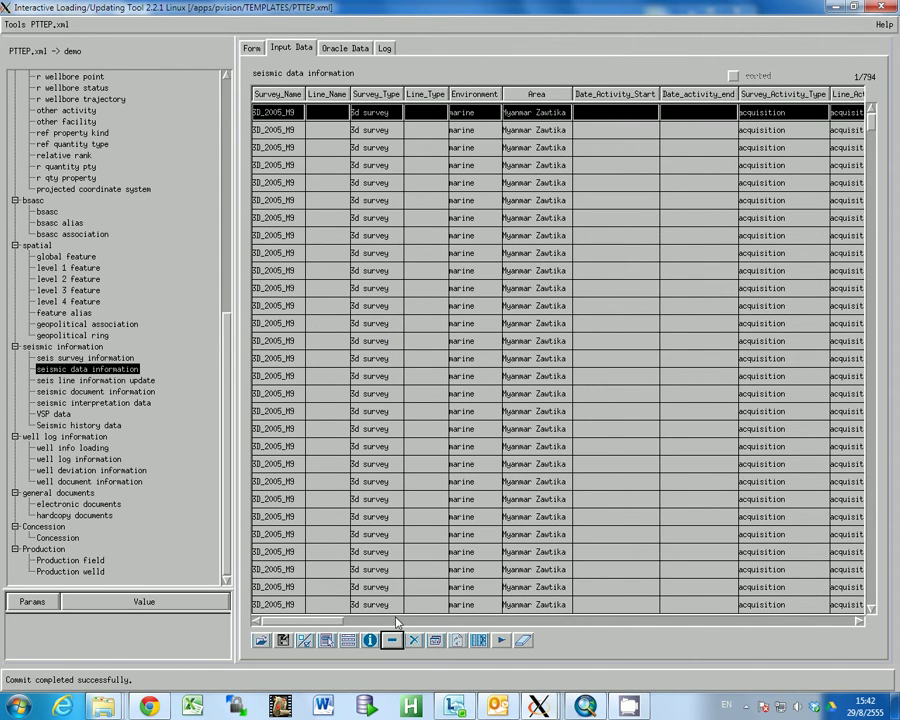
click(310, 642)
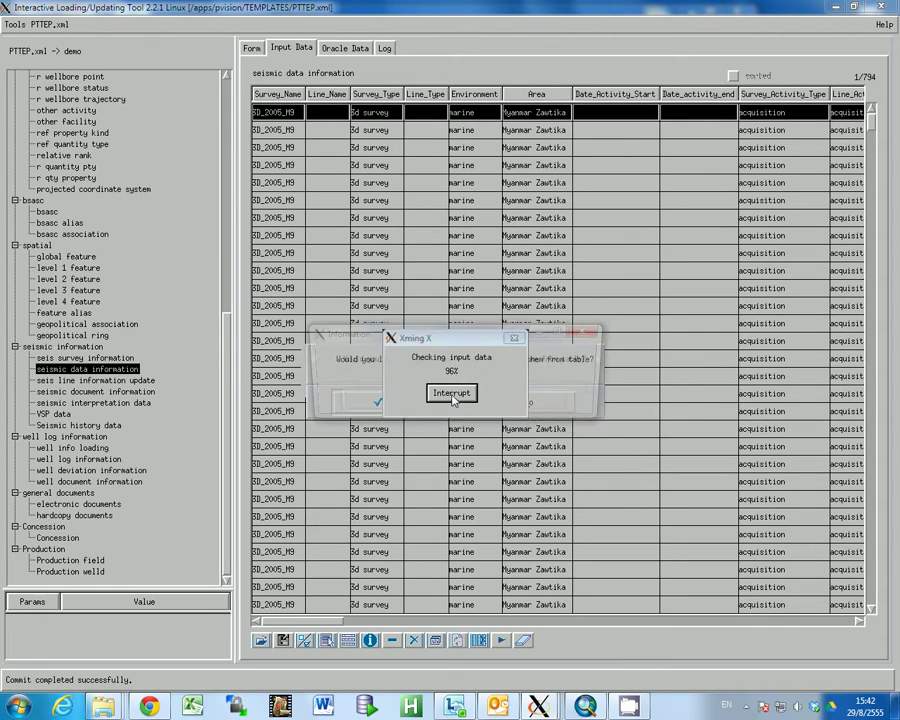
click(499, 405)
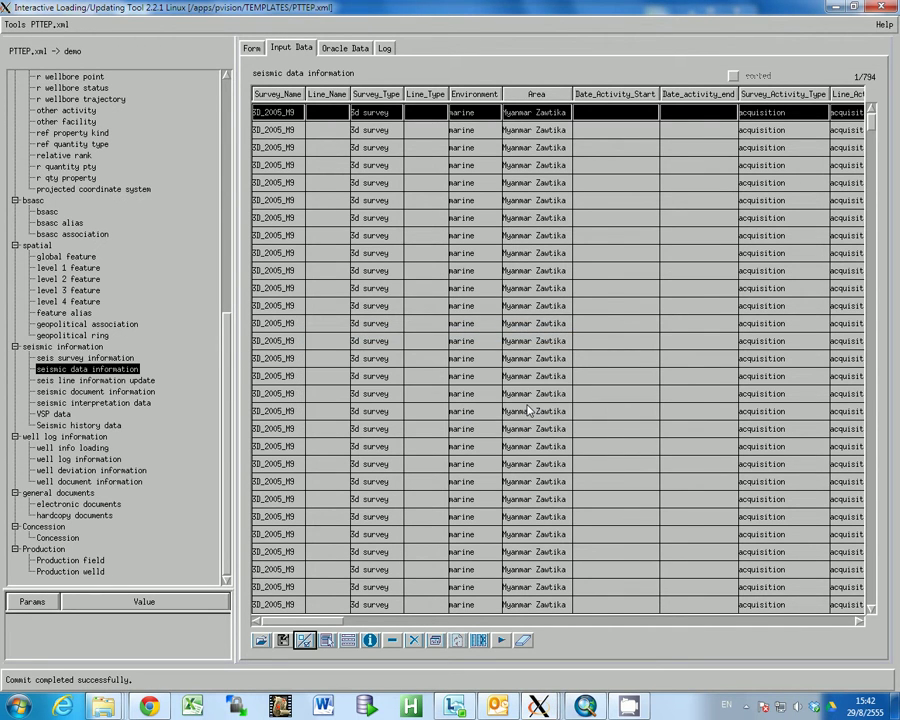
- Try to load the checked seismic data rows into the database
drag(337, 626, 459, 627)
click(327, 640)
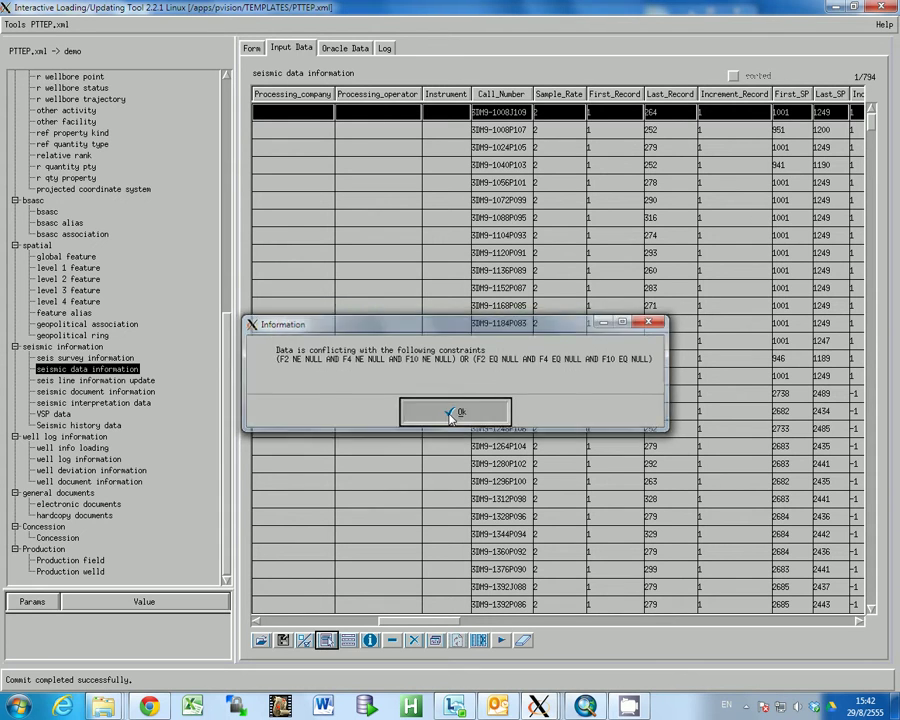
click(452, 413)
- Examine the Line_Name, Line_Type and Line_Activity_Type columns of the input table against the F2, F4 and F10 constraint
drag(440, 628, 257, 622)
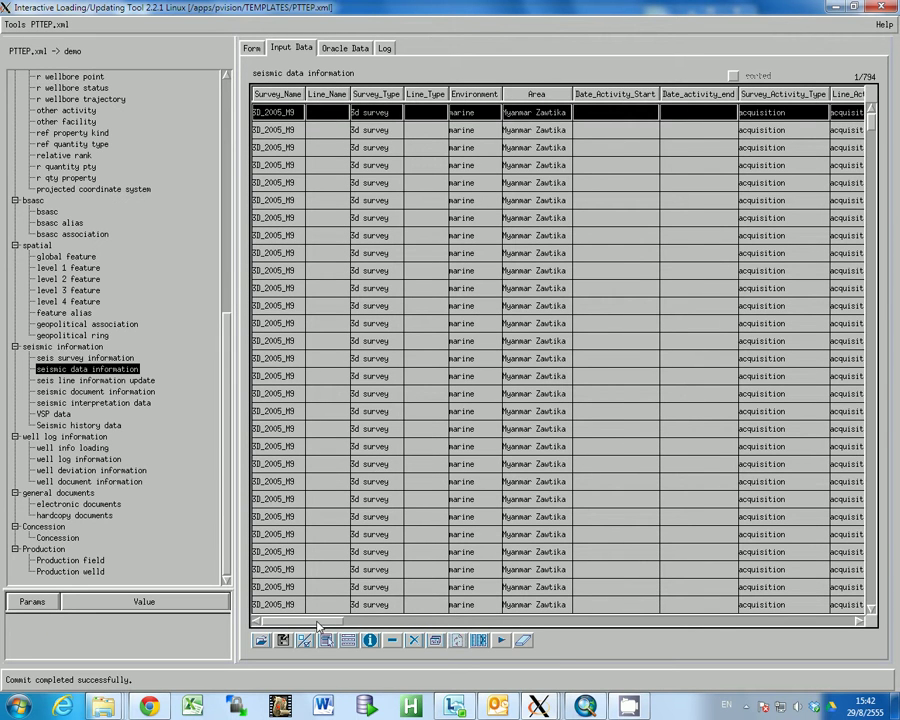
mouse_move(318, 626)
mouse_down()
mouse_move(342, 628)
mouse_move(302, 628)
mouse_up()
click(859, 622)
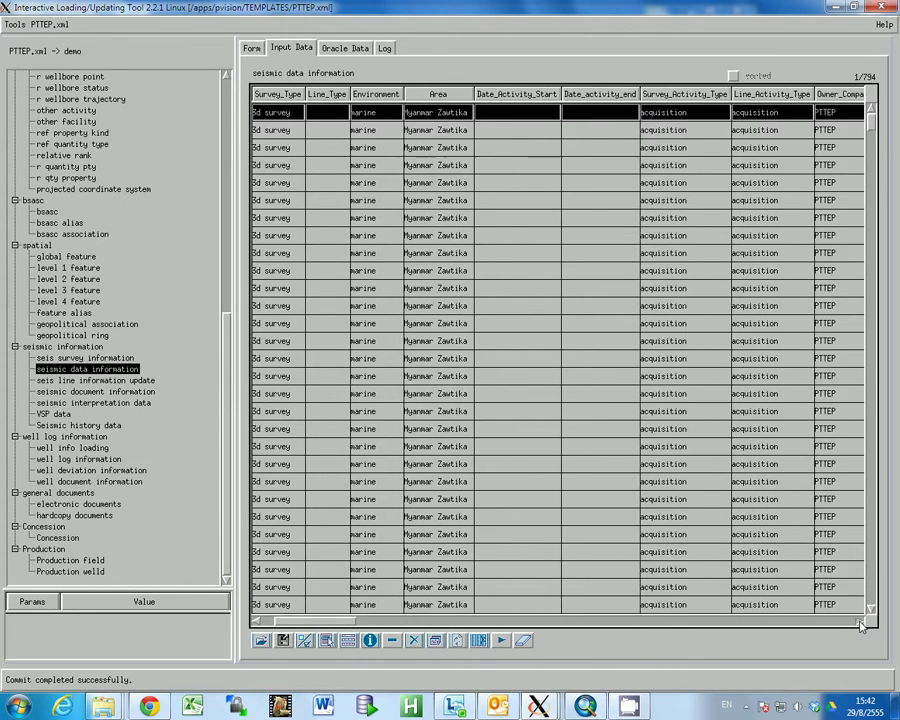
click(862, 624)
key(Down)
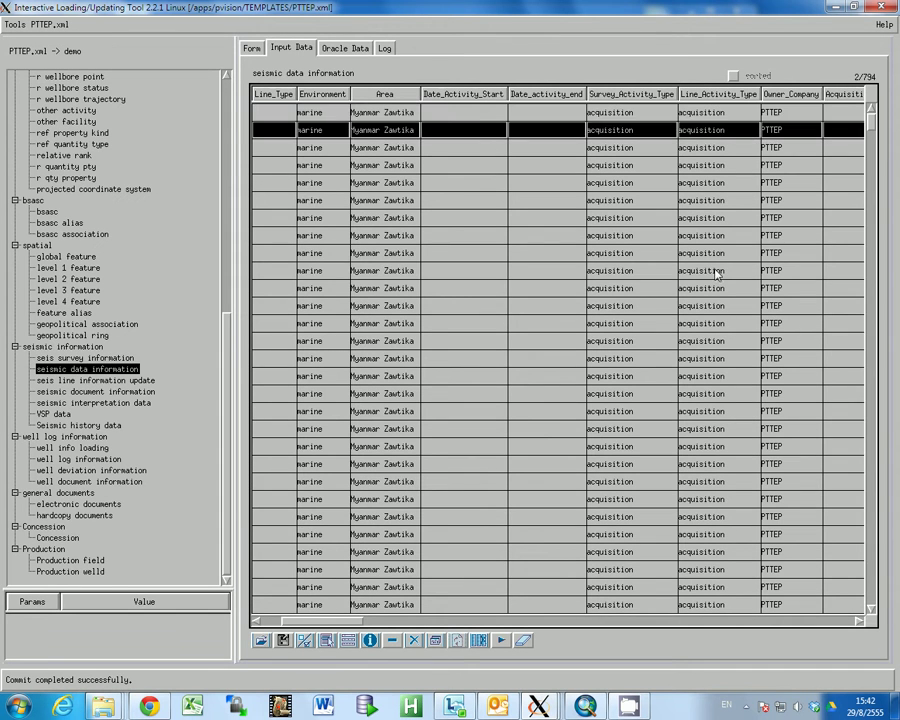
key(Down)
key(Down)
key(Down)
key(Down)
key(Down)
key(Down)
key(Down)
key(Down)
key(Down)
key(Down)
key(Down)
key(Down)
key(Down)
key(Down)
key(Down)
key(Down)
key(Down)
key(Down)
key(Down)
key(Down)
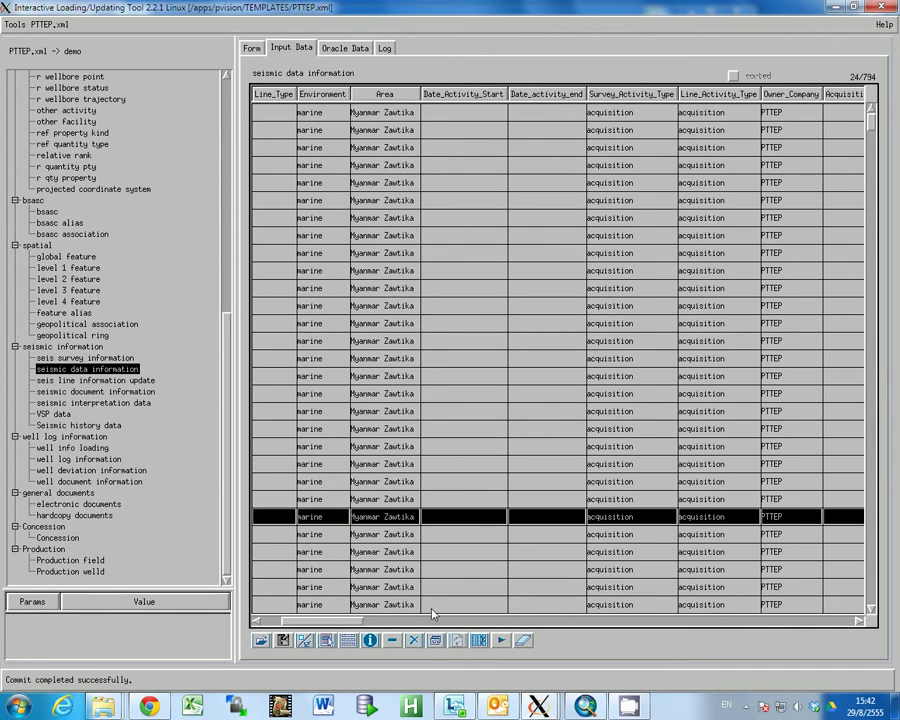
- Clear the seismic input table, then switch to Windows Explorer and delete the 3D_2005_M9-Field text file from GTS_data
click(414, 641)
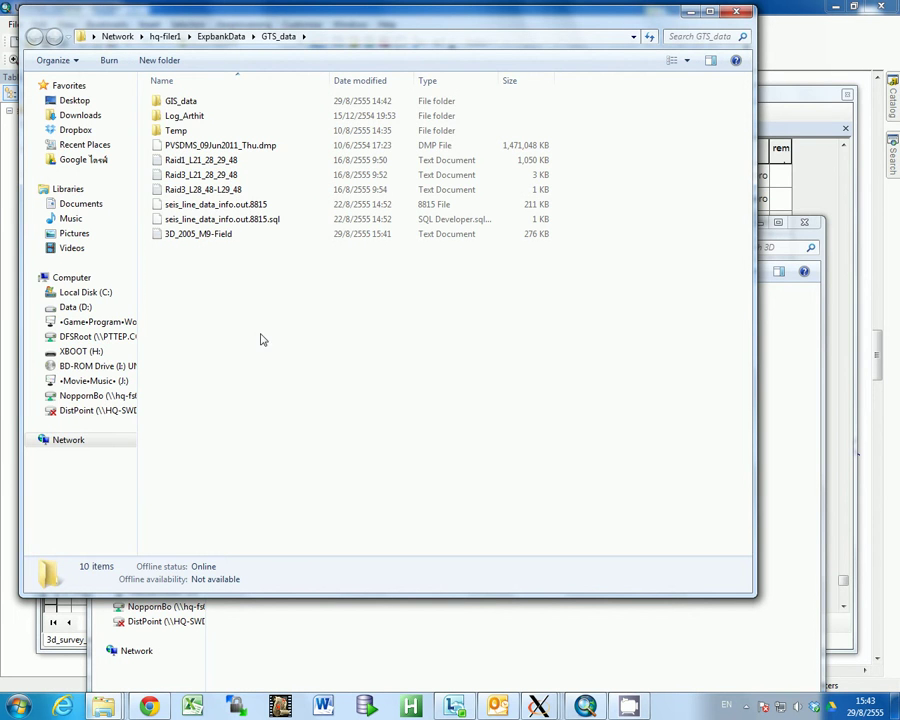
click(221, 236)
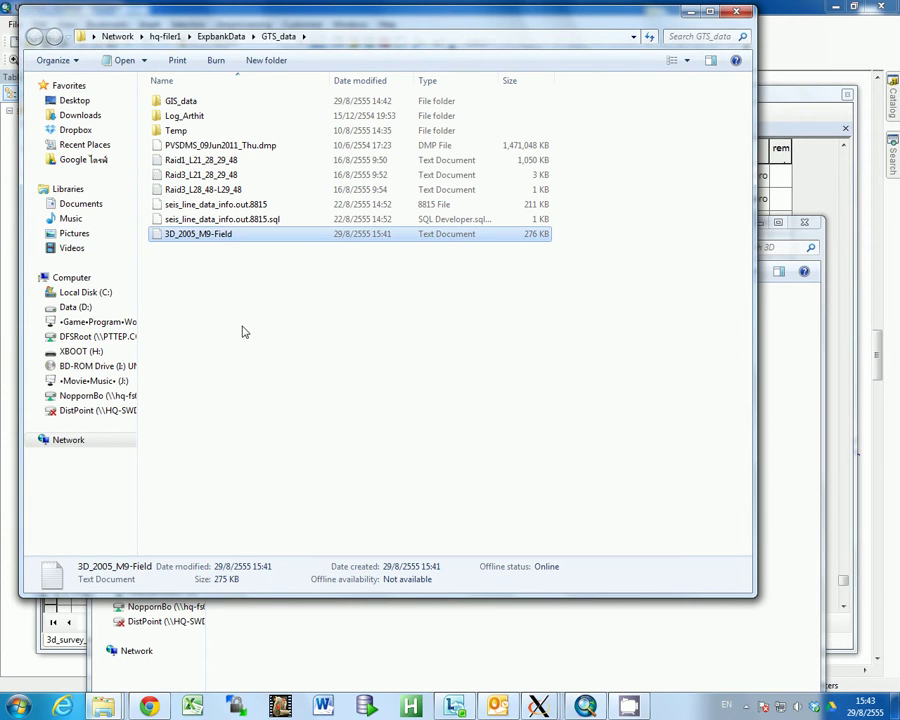
key(Delete)
key(Return)
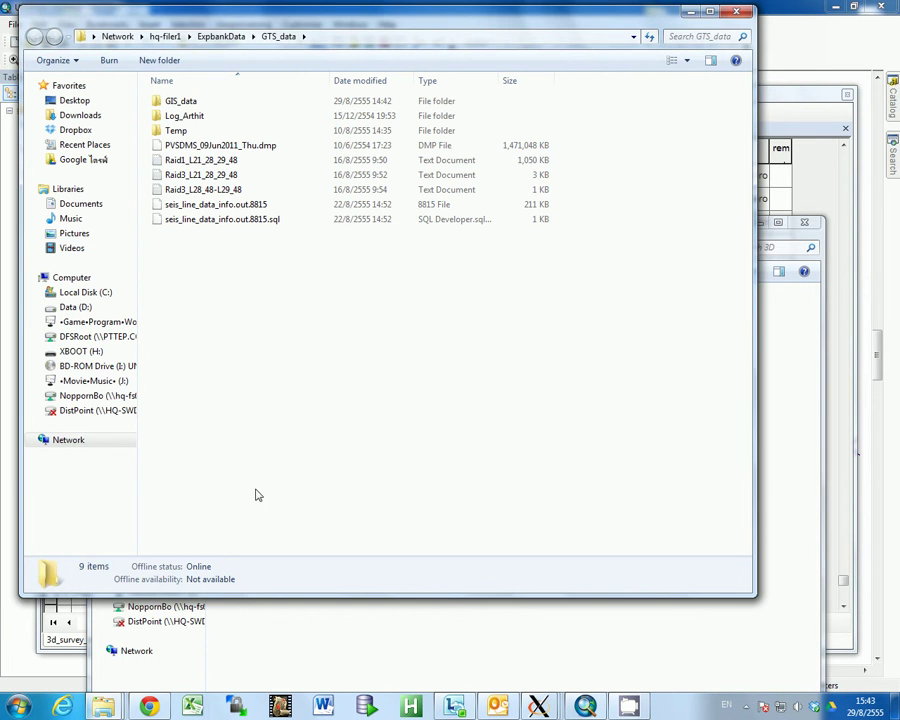
- Open the 3D_2005_M9-Field workbook from the 3D folder and clear all line_activity_type (F10) values below the headers
mouse_move(103, 706)
click(252, 592)
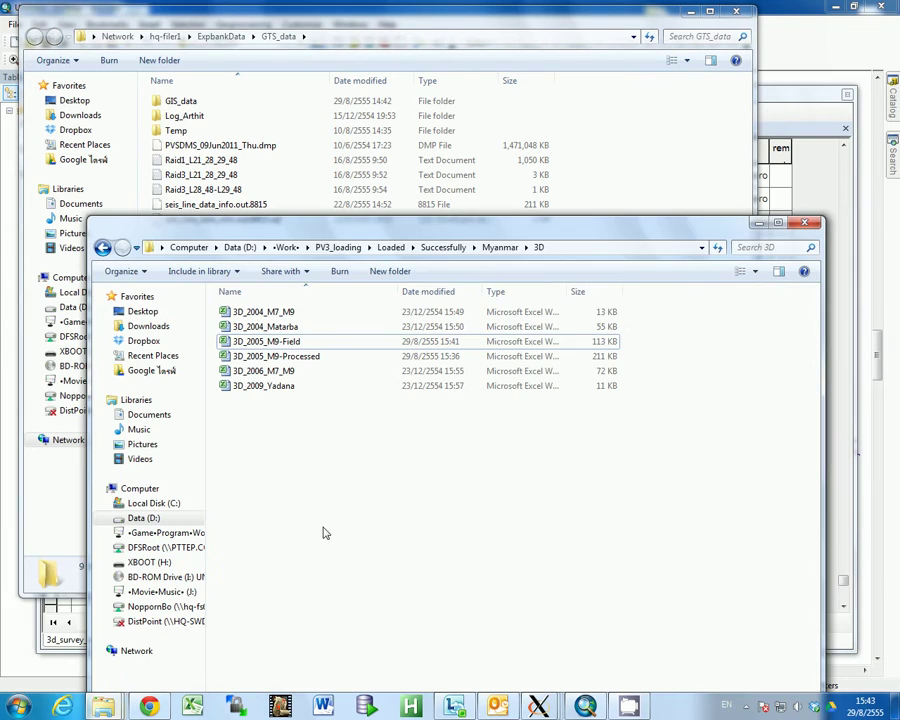
double_click(297, 342)
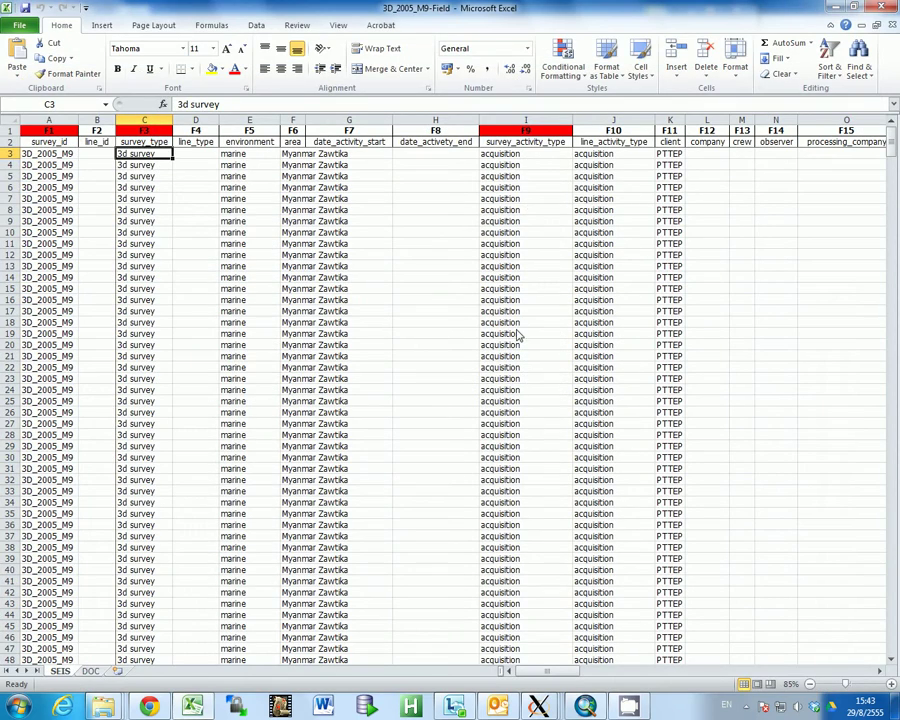
click(610, 154)
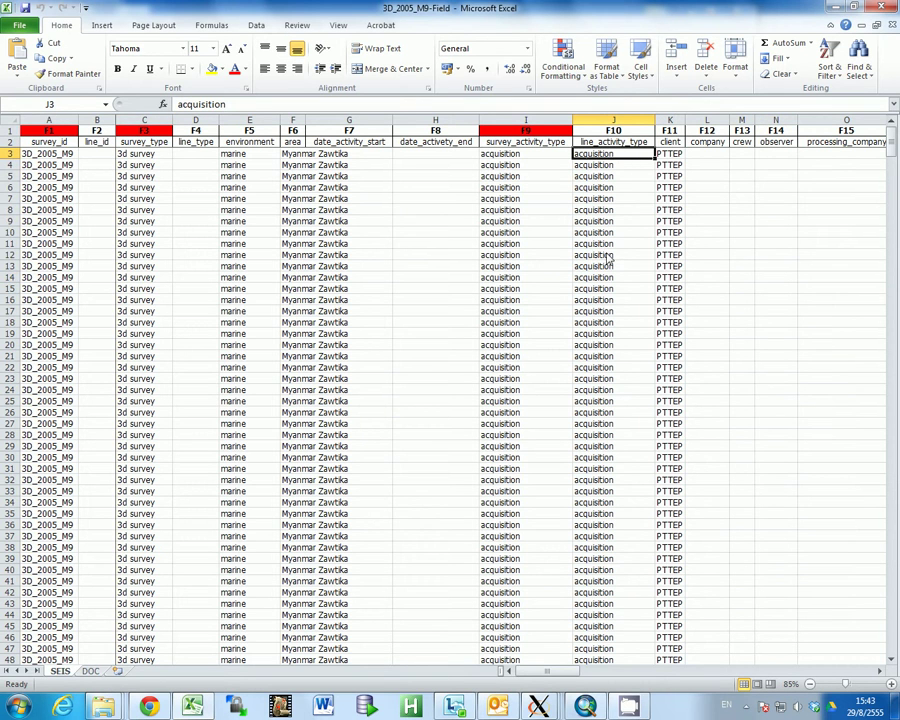
key(ctrl+shift+Down)
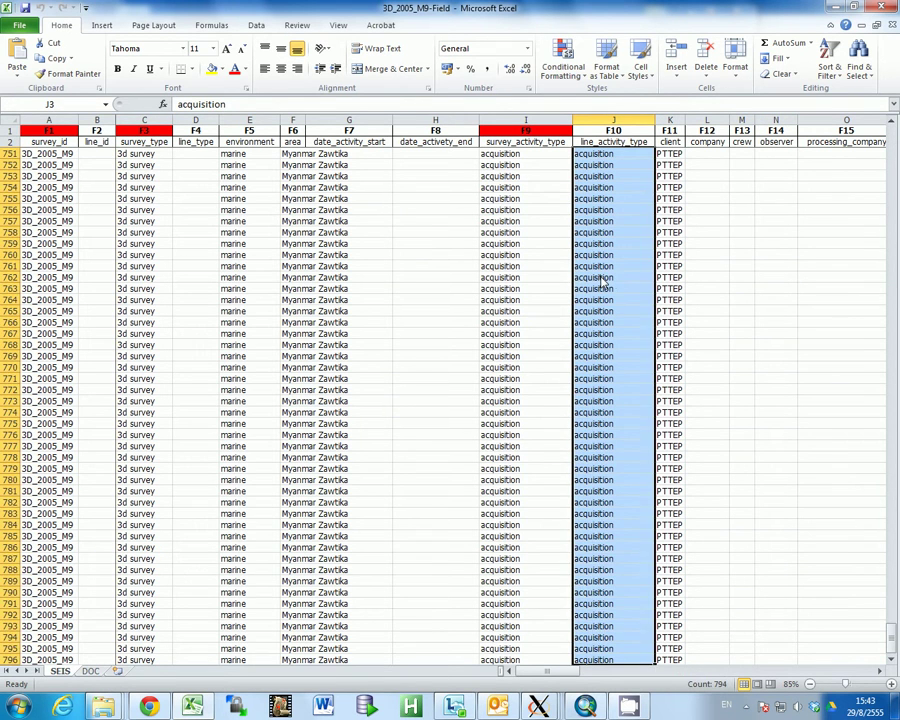
scroll(616, 330, down, 5)
key(ctrl+Up)
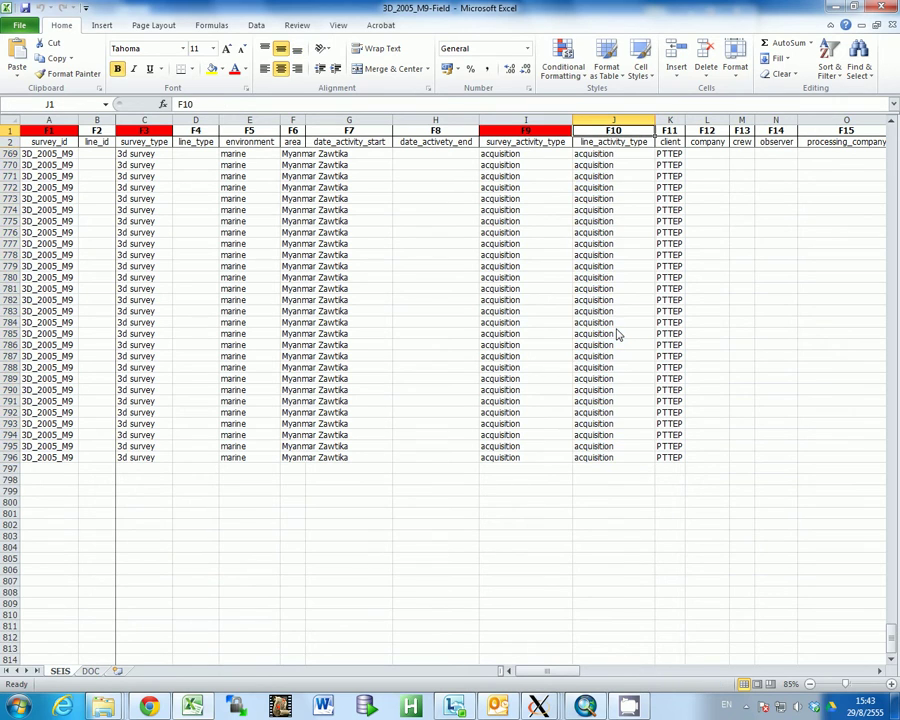
key(Down)
key(Down)
key(ctrl+shift+Down)
key(Delete)
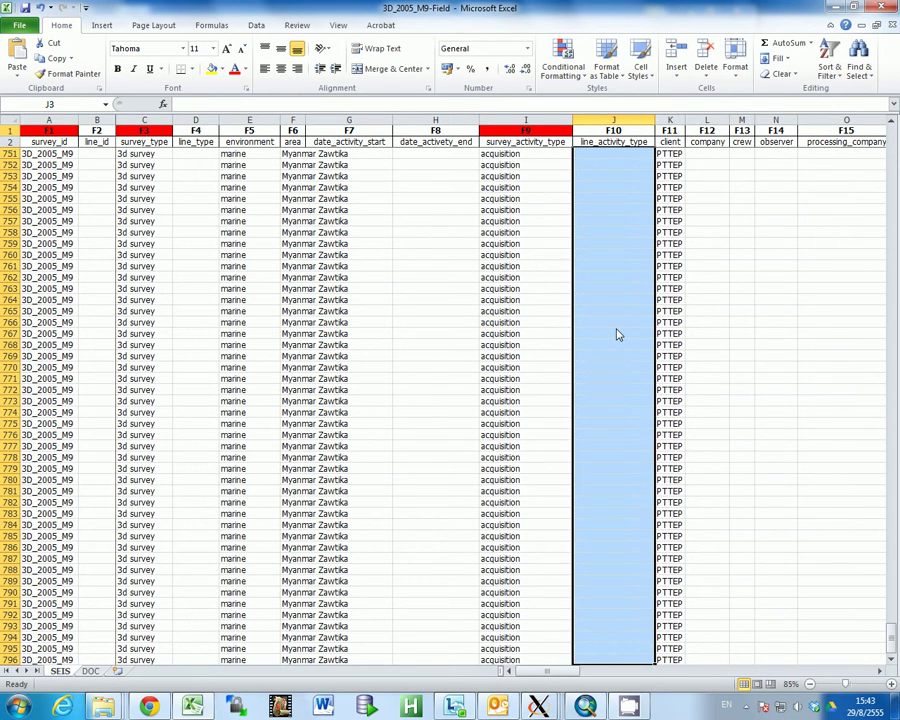
scroll(616, 332, down, 6)
key(ctrl+Home)
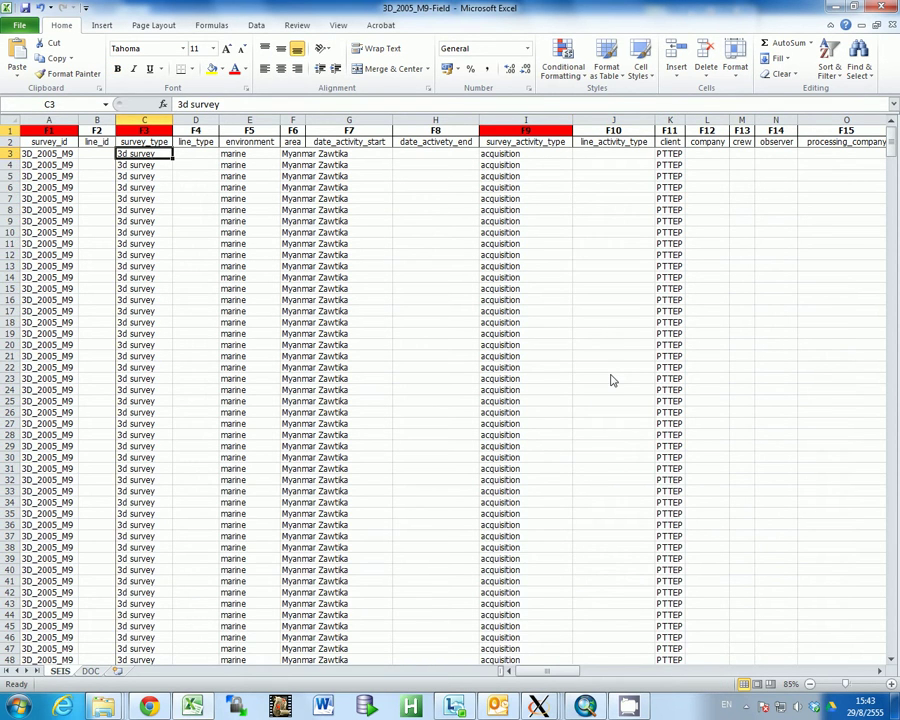
- Save the SEIS sheet as the tab-delimited text file 3D_2005_M9-Field in the 3D folder and close Excel without saving again
key(F12)
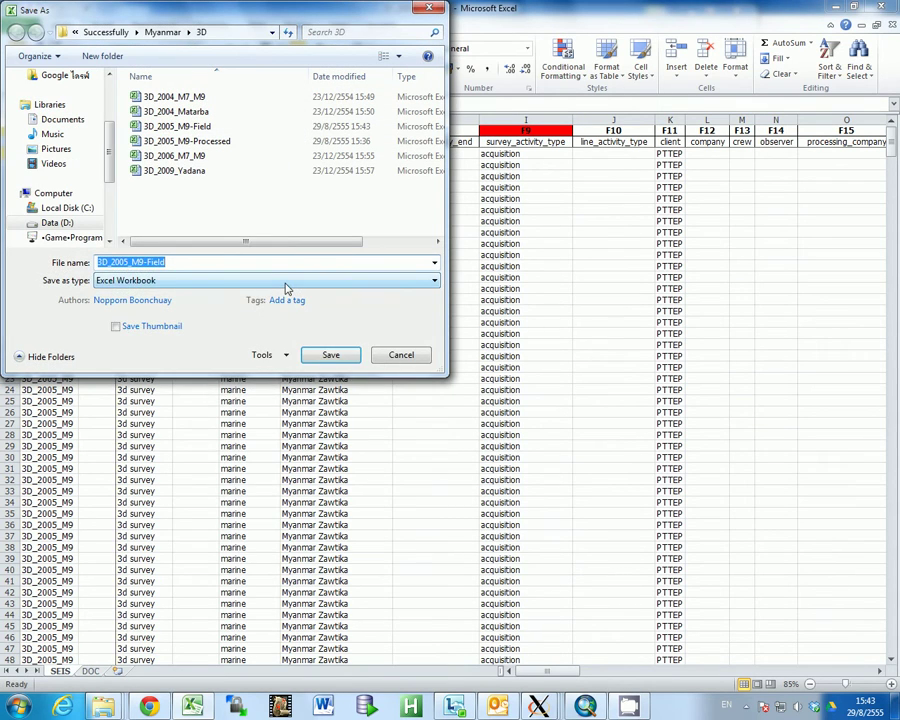
click(286, 281)
key(t)
key(Return)
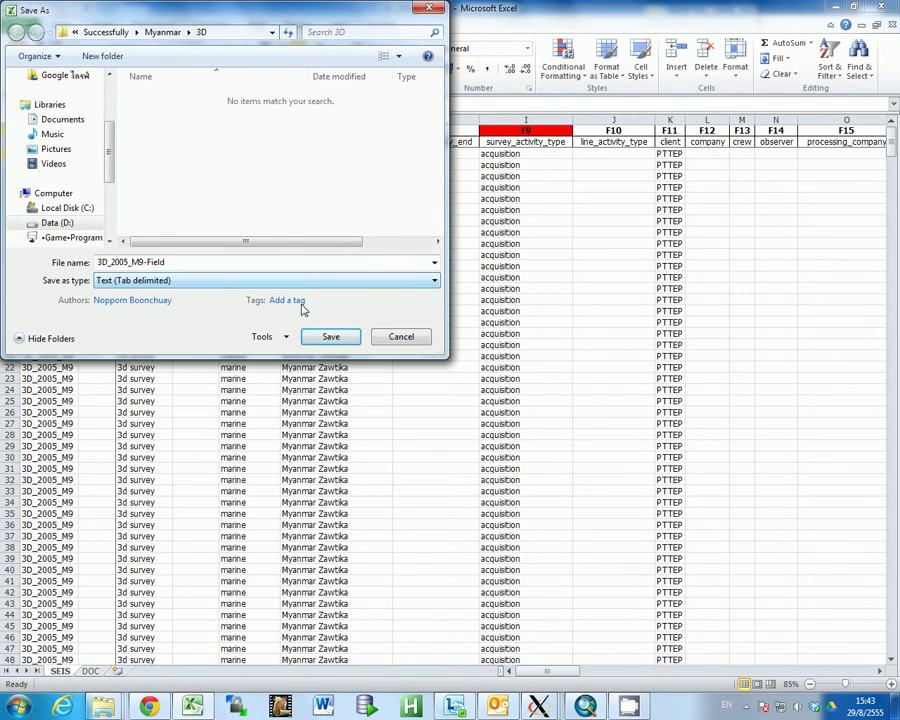
click(330, 334)
click(423, 388)
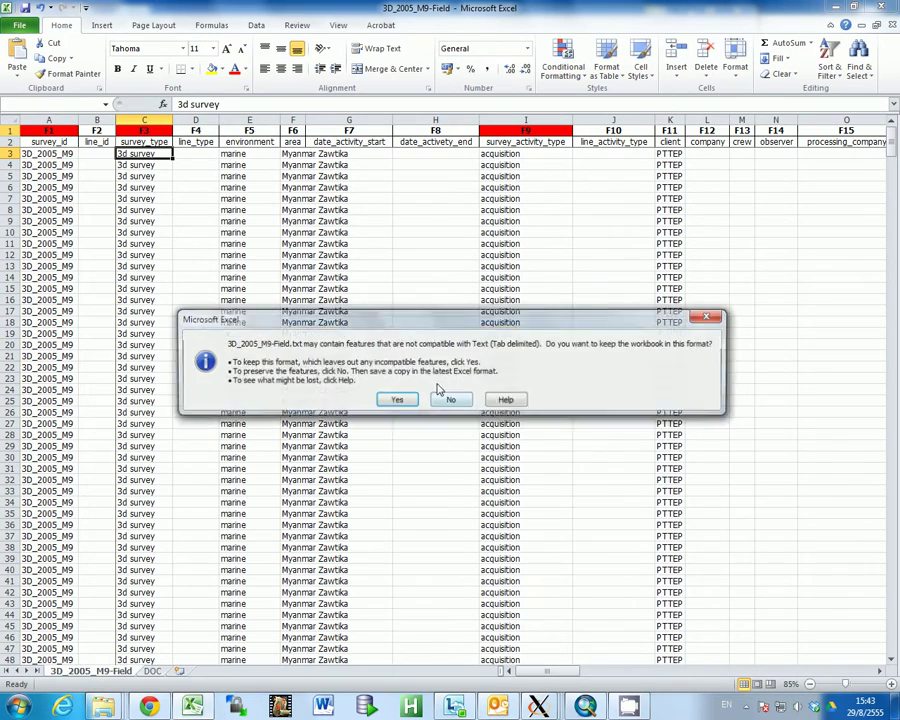
click(396, 401)
click(879, 7)
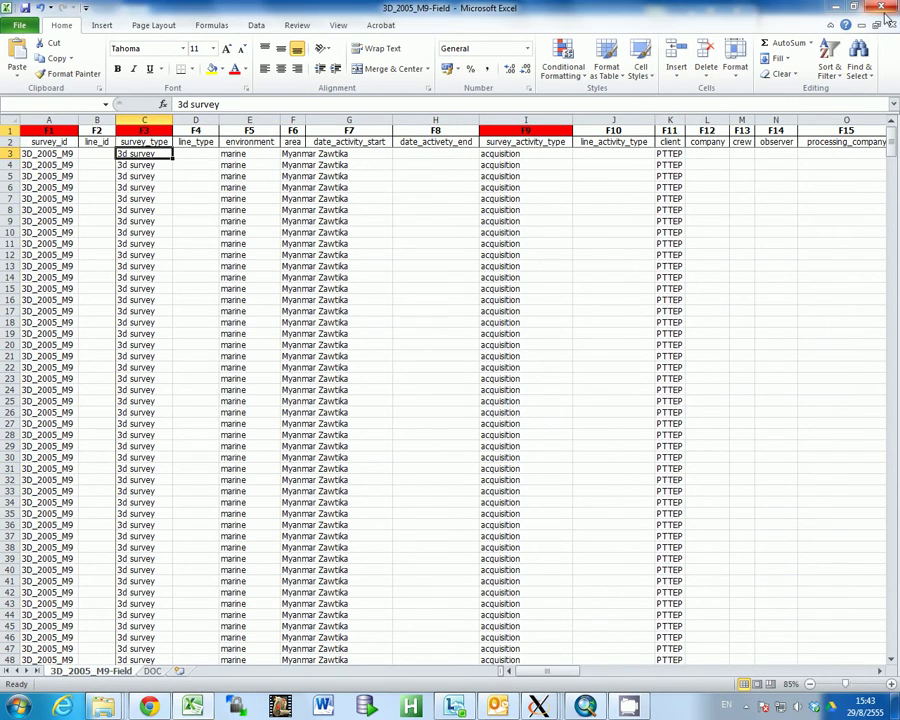
click(446, 371)
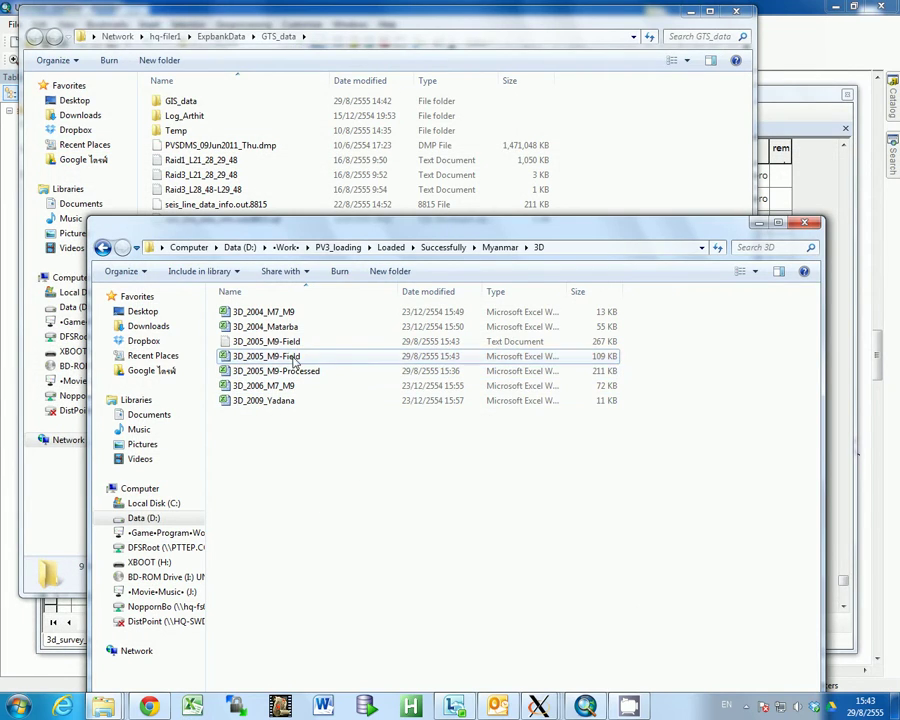
- Move the 3D_2005_M9-Field text file from the 3D folder to the GTS_data network folder
key(Up)
mouse_move(103, 710)
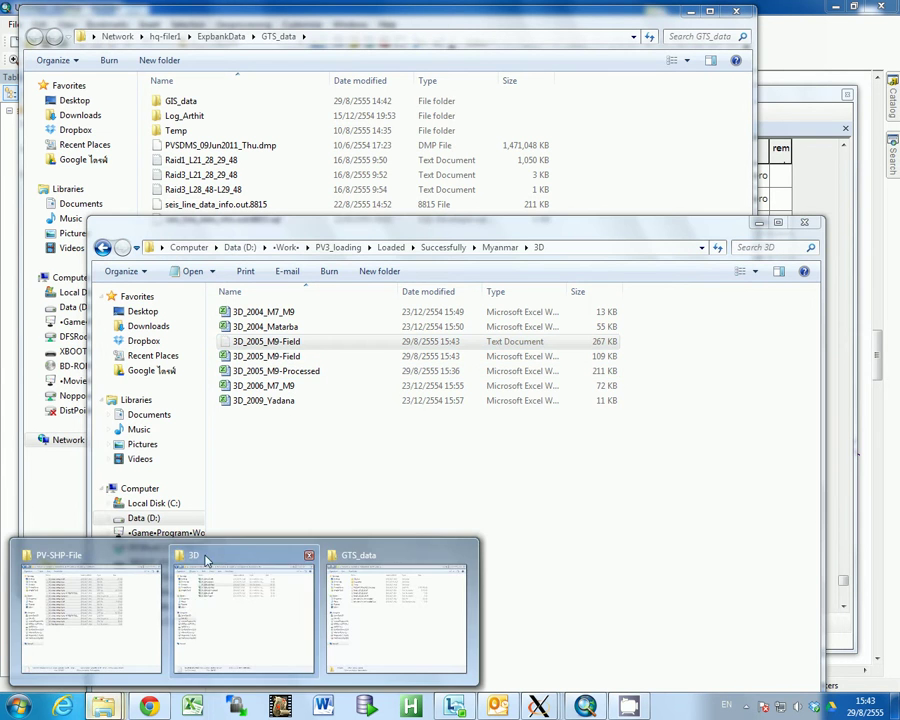
click(398, 604)
key(ctrl+v)
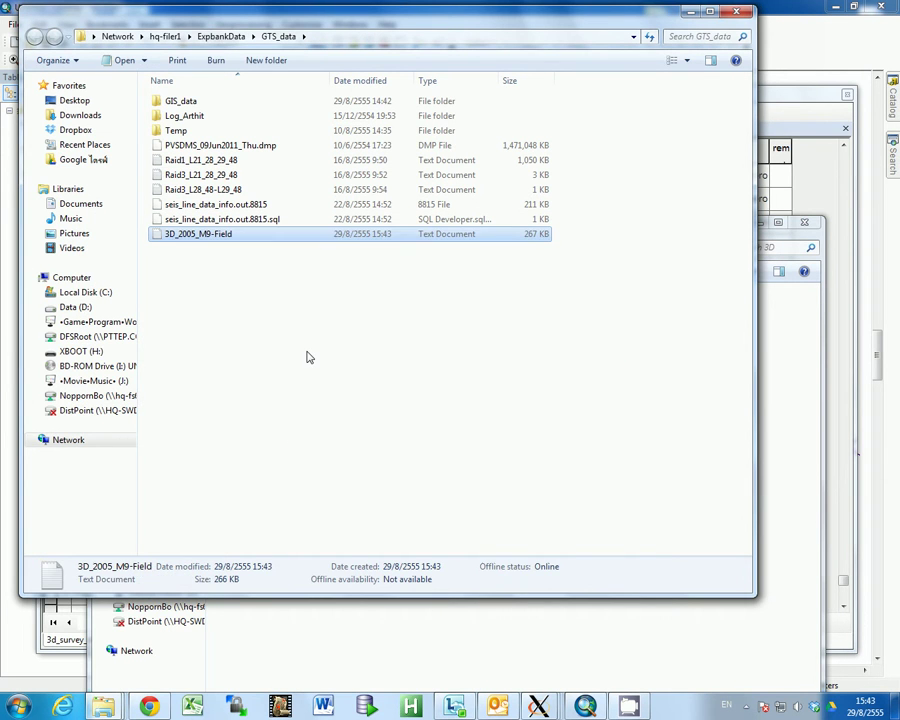
- Switch to the Interactive Loading/Updating Tool, import 3D_2005_M9-Field.txt as seismic data information and remove its two header rows
click(612, 652)
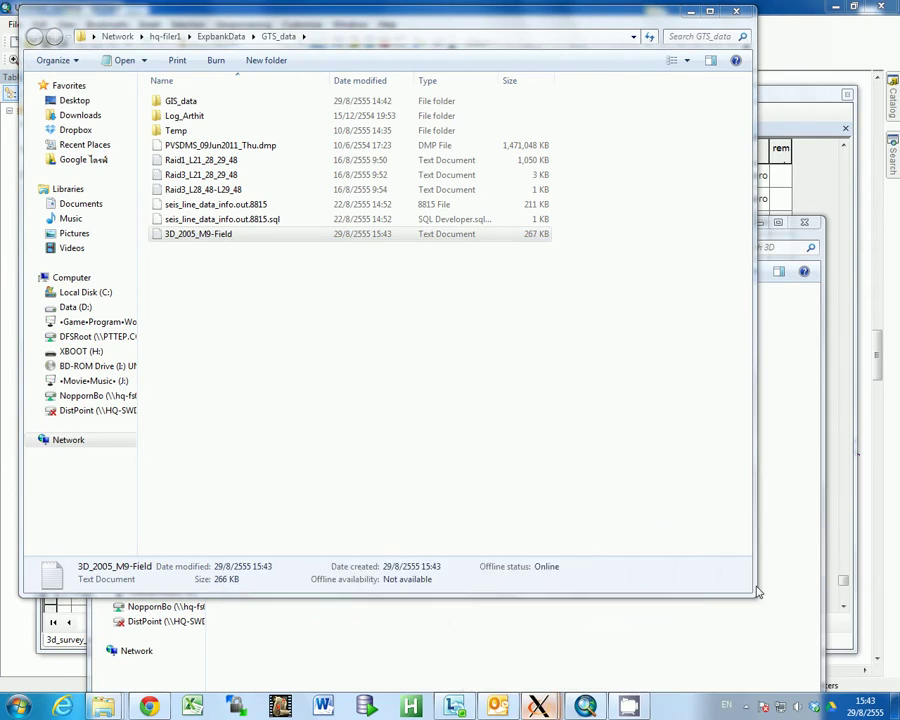
click(261, 640)
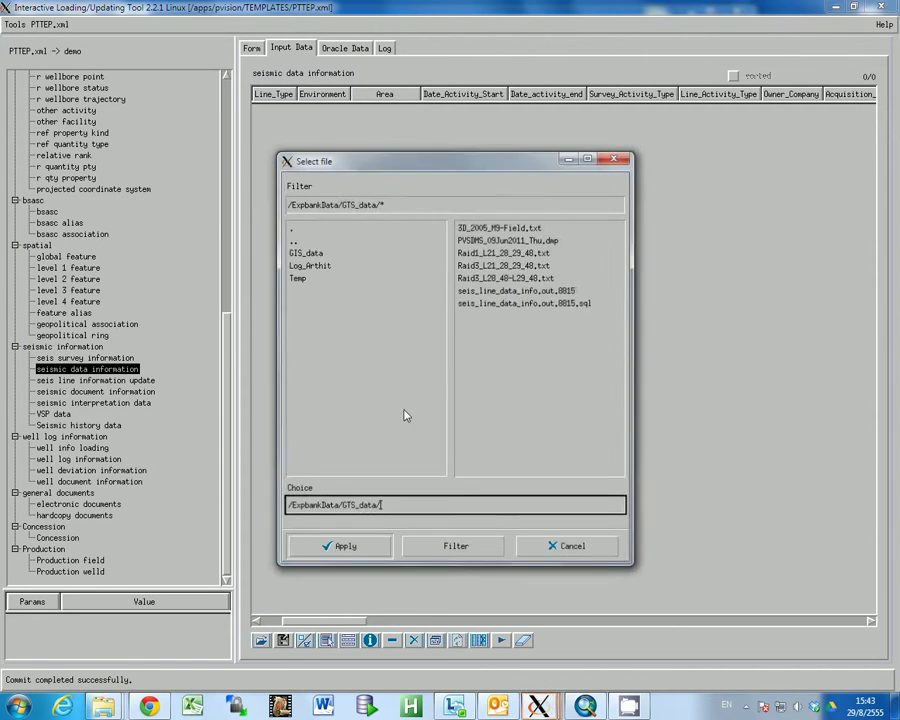
double_click(500, 227)
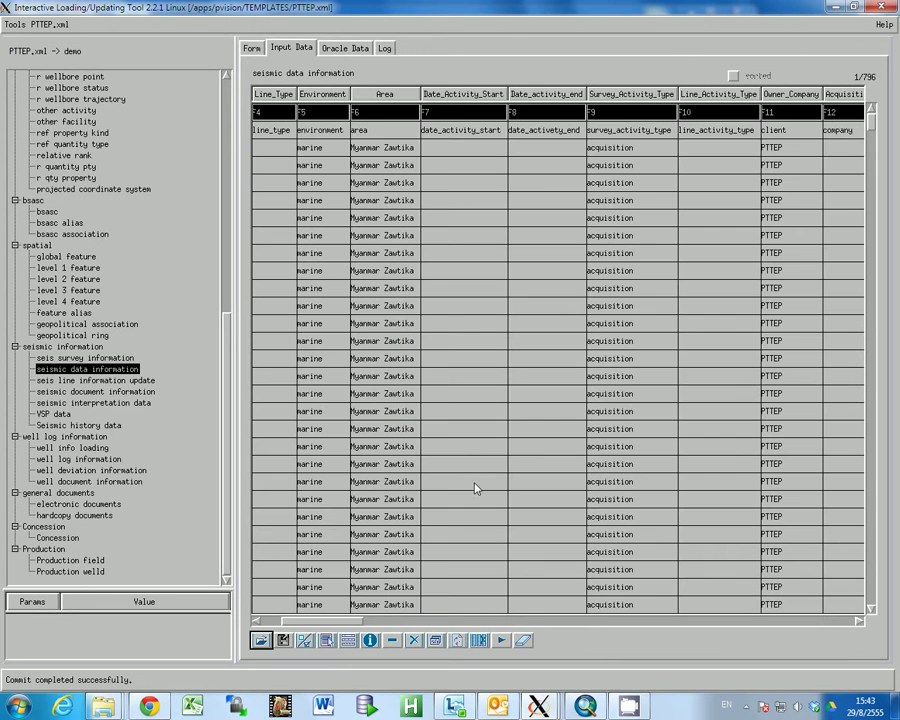
click(392, 641)
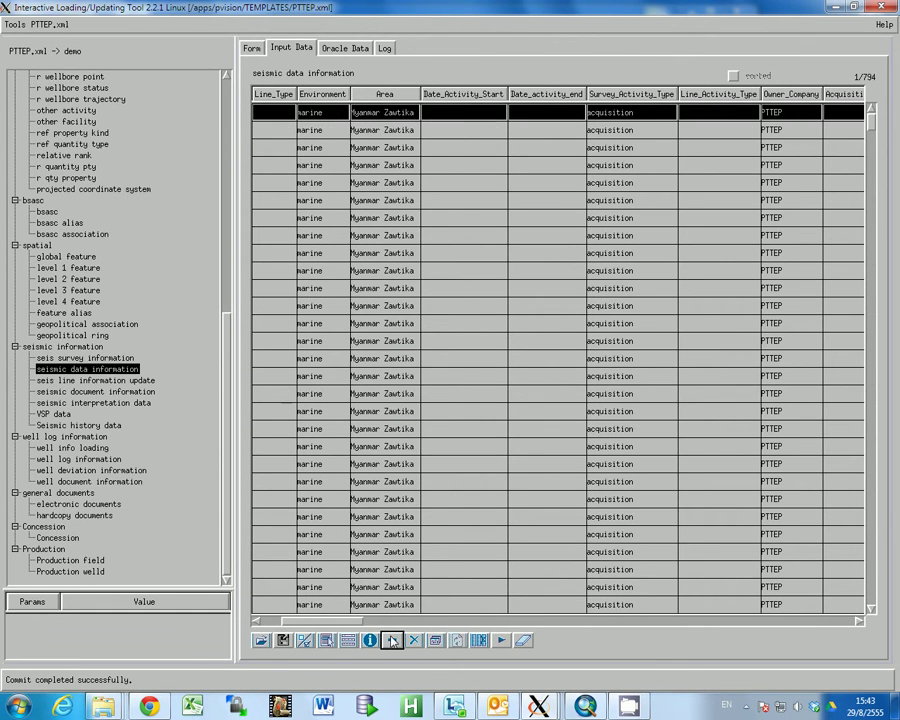
- Check the seismic input data for errors and load the rows into Oracle
click(327, 641)
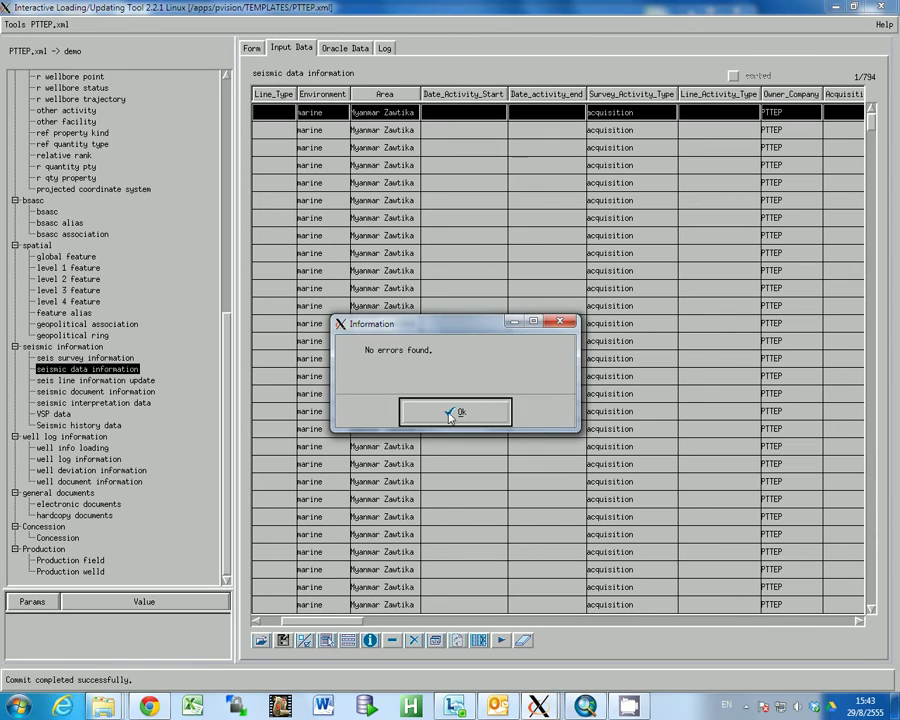
key(Return)
click(327, 641)
click(481, 414)
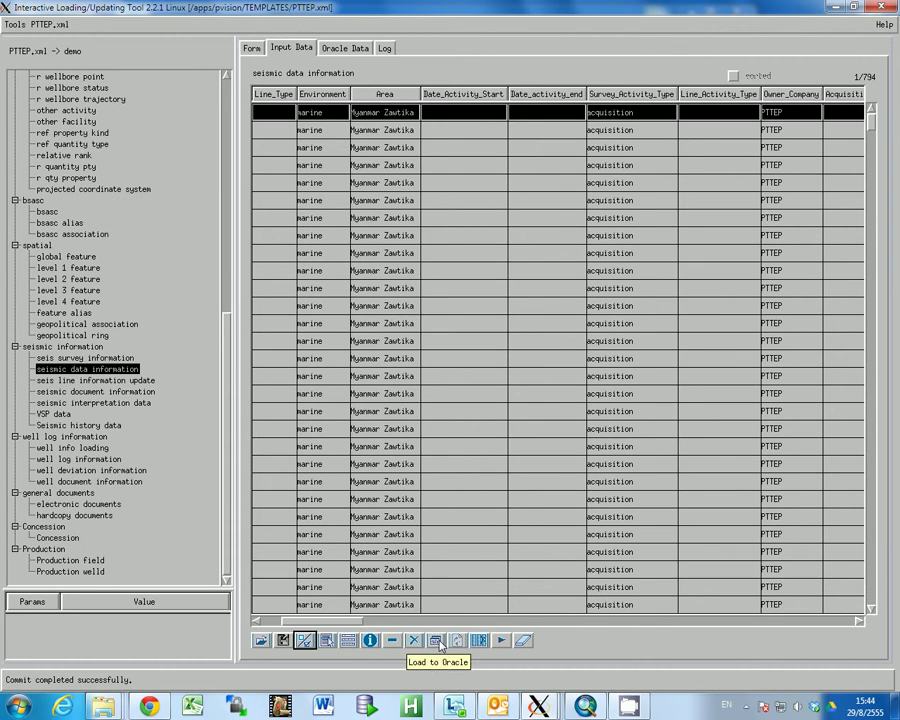
drag(336, 626, 445, 629)
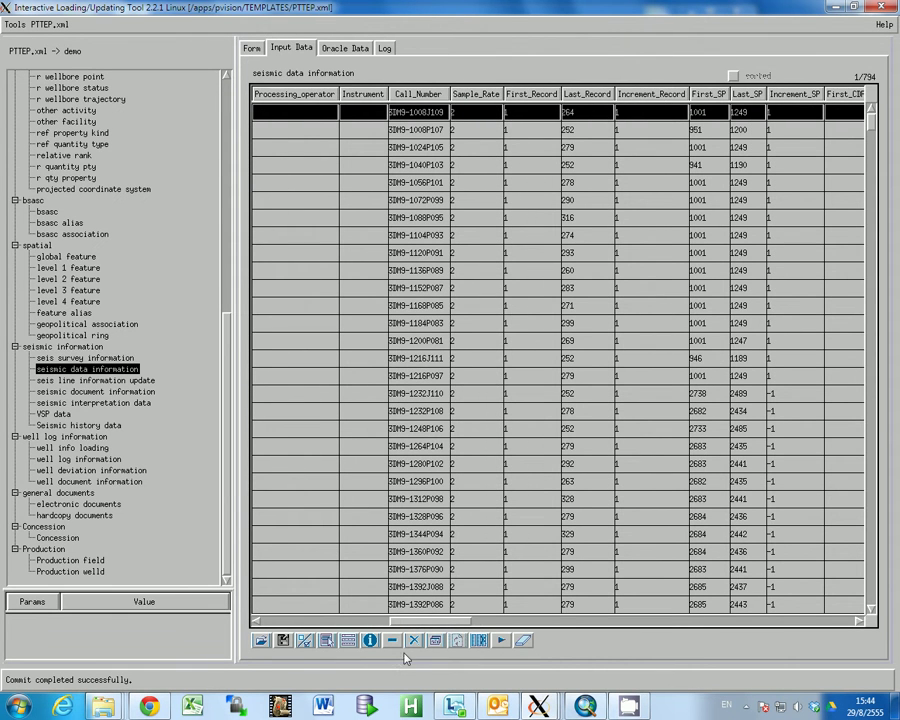
click(435, 641)
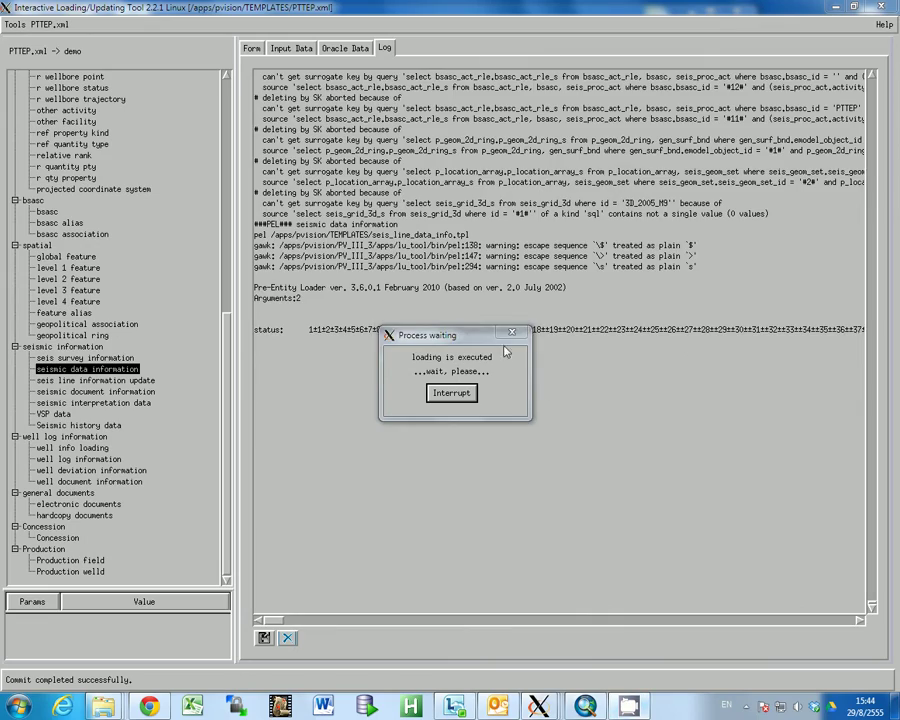
click(746, 707)
right_click(724, 636)
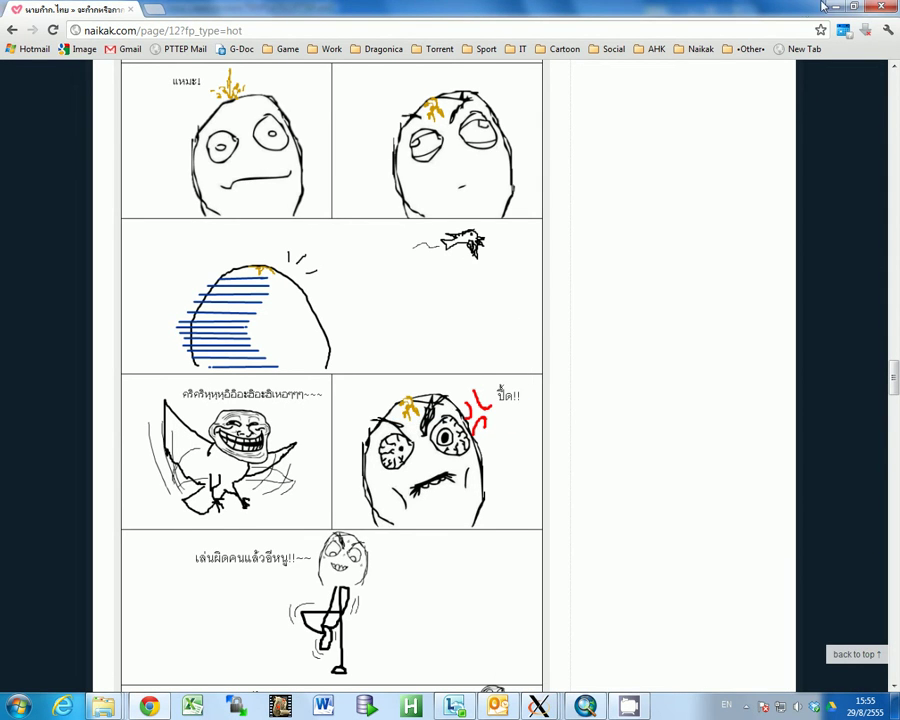
click(538, 707)
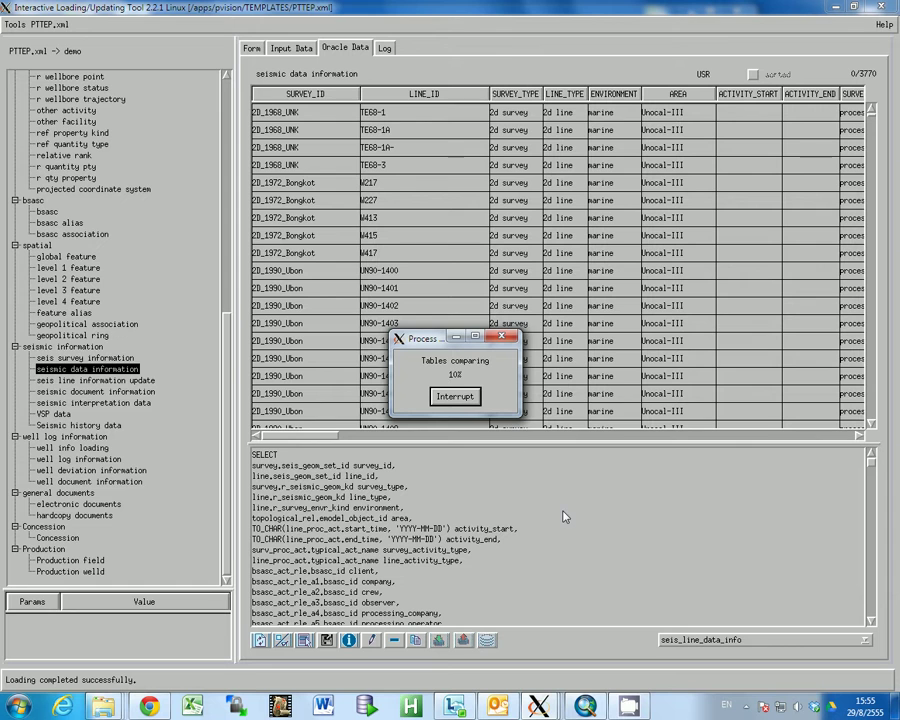
click(745, 706)
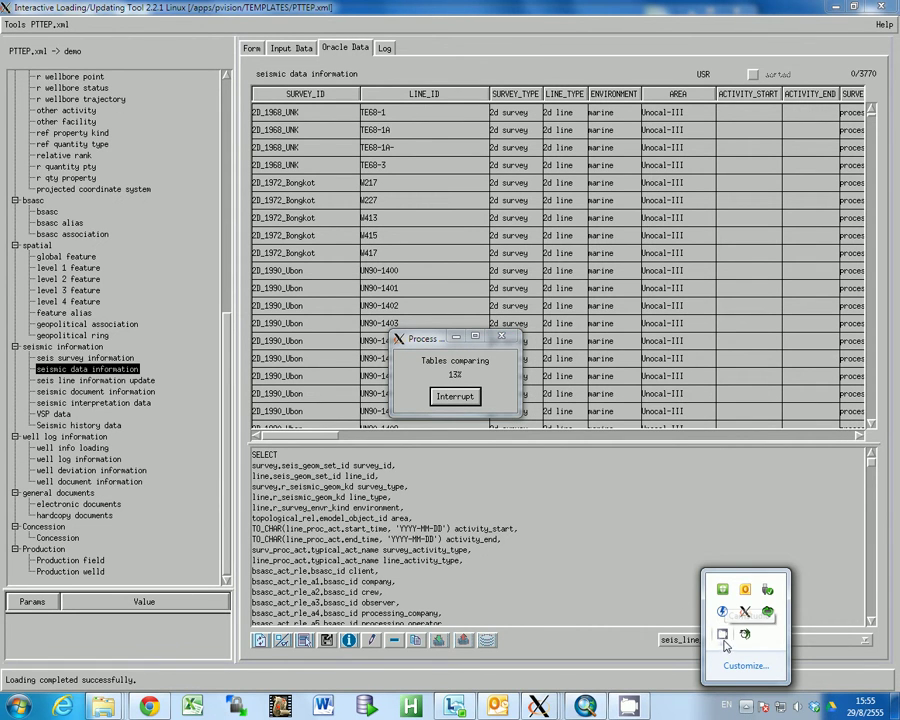
right_click(731, 648)
click(760, 604)
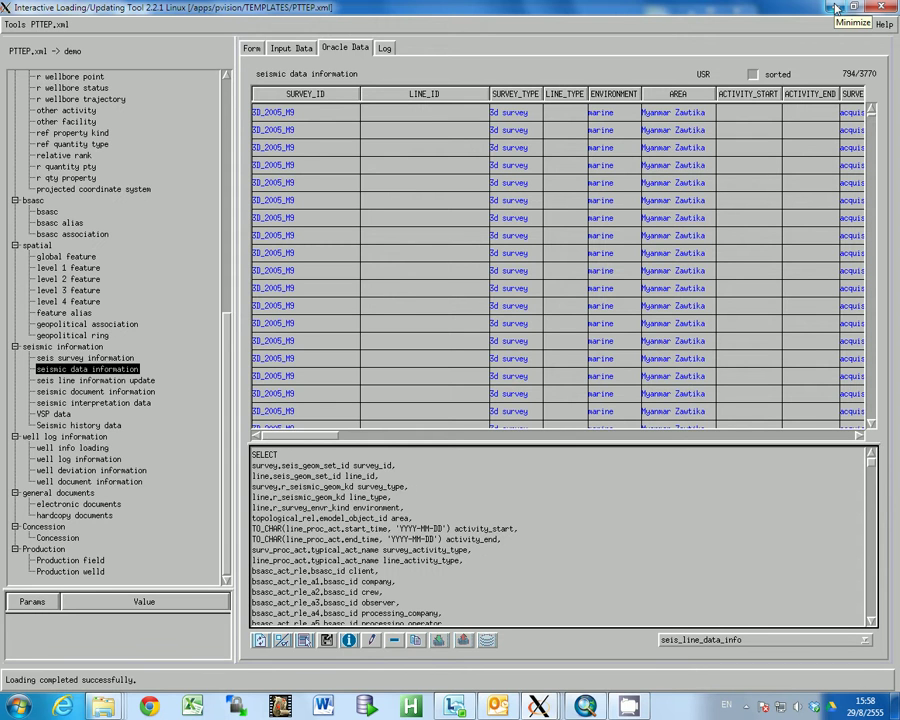
- Minimize the loading tool and the 3D and GTS_data folder windows, and close the 3d_survey_merged attribute table in ArcMap
click(836, 8)
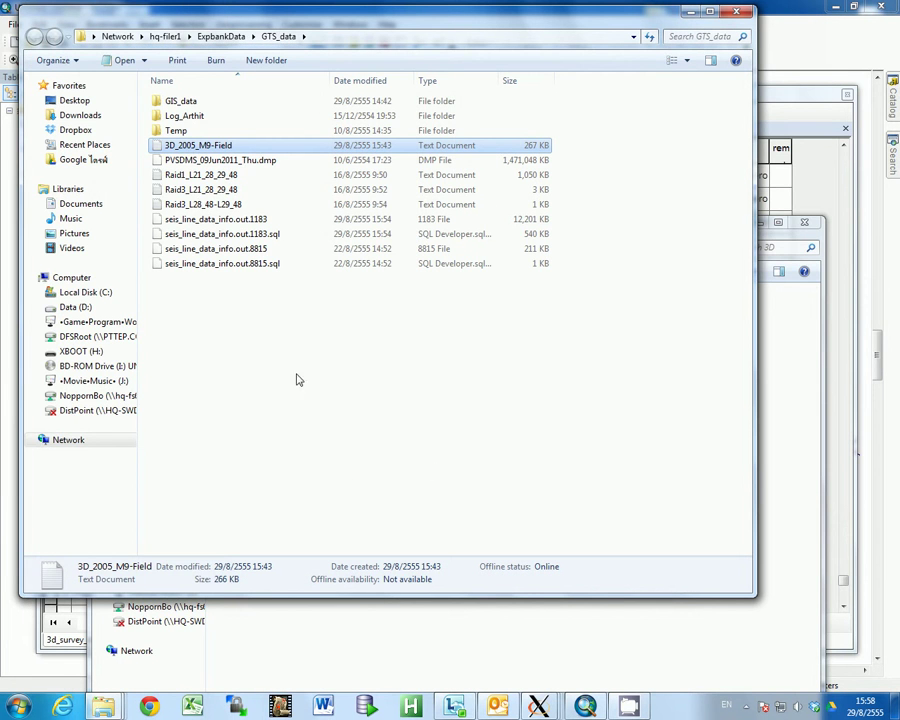
click(771, 392)
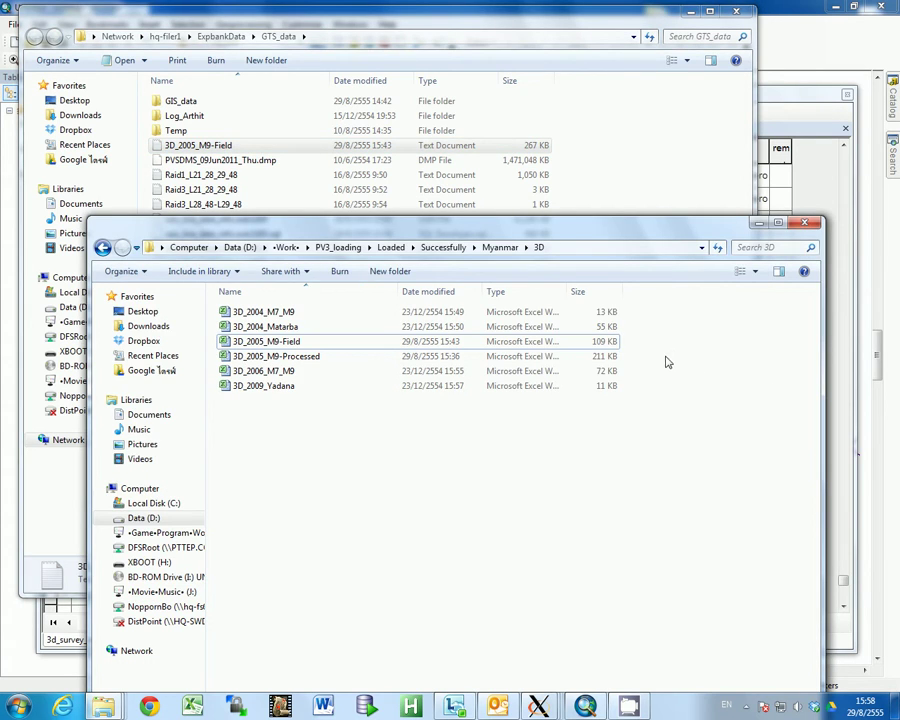
click(804, 222)
click(690, 10)
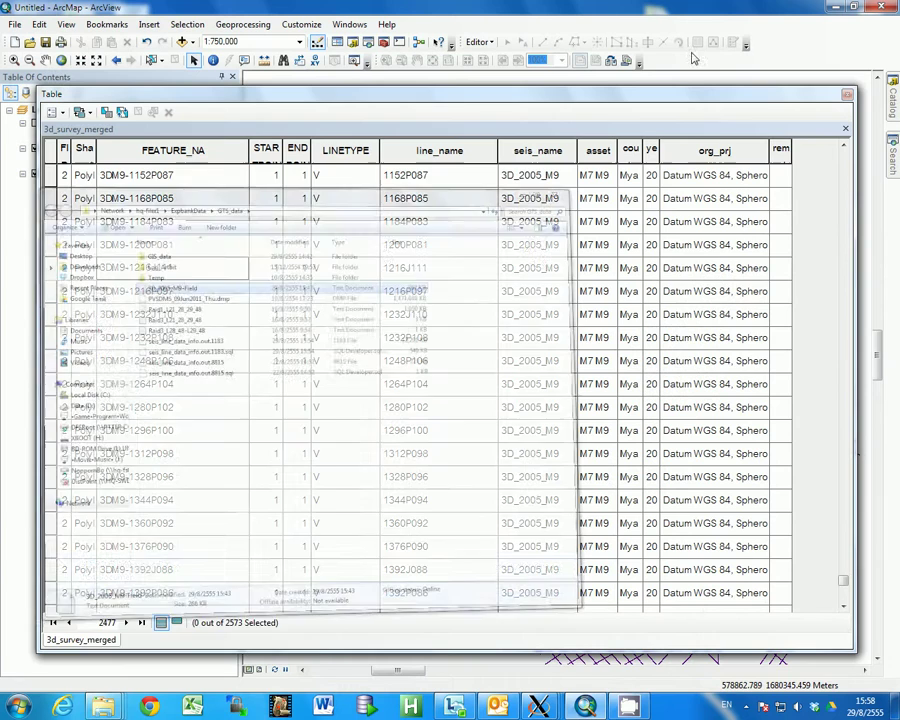
click(847, 94)
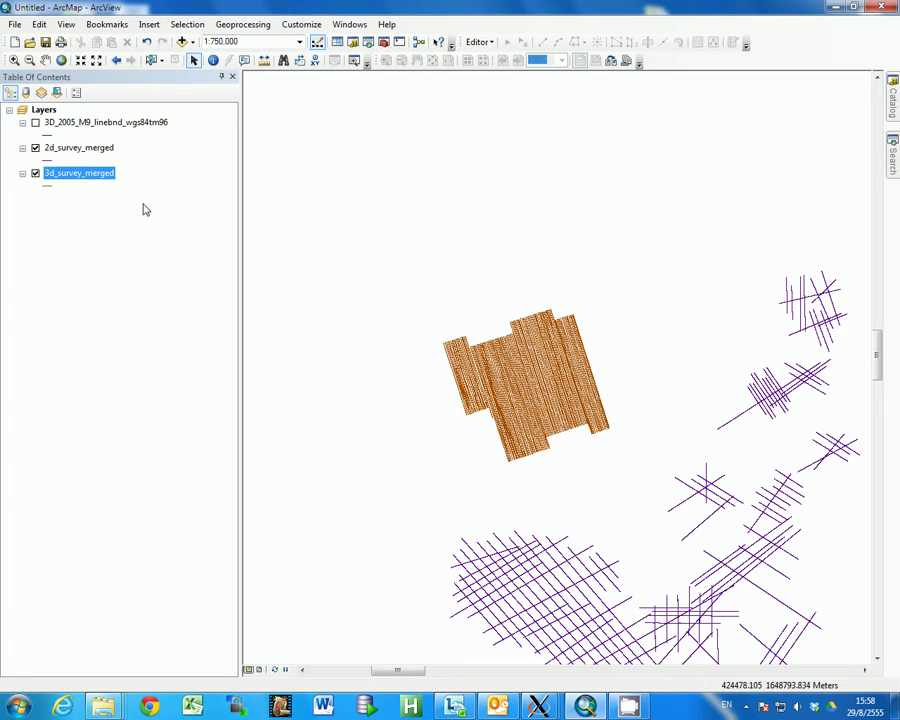
- Close ArcMap without saving the untitled map and bring up the PV-SHP-File folder in Windows Explorer
click(477, 42)
click(80, 215)
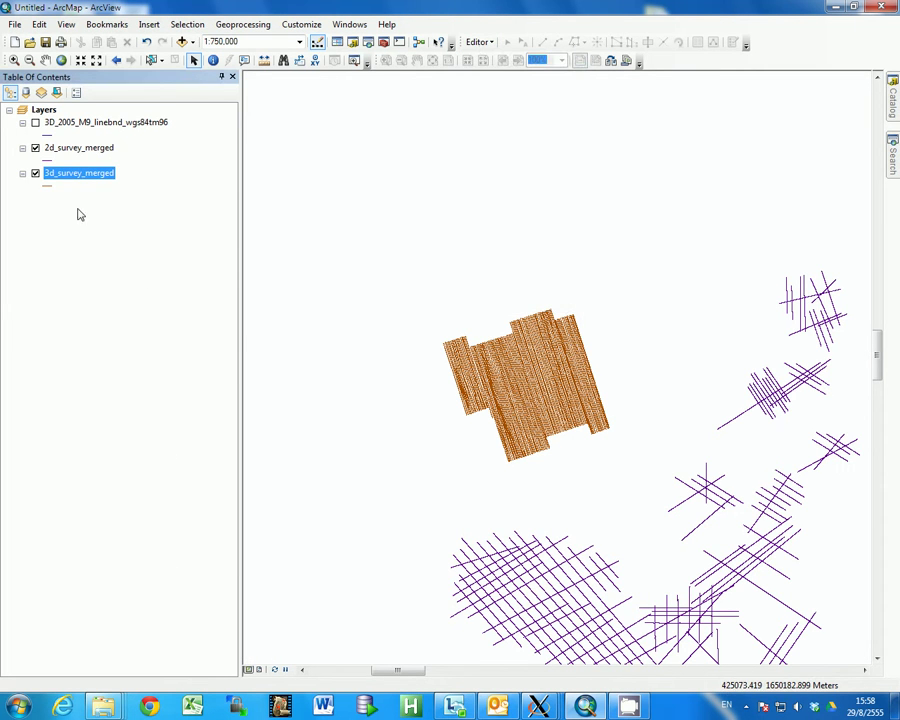
click(893, 8)
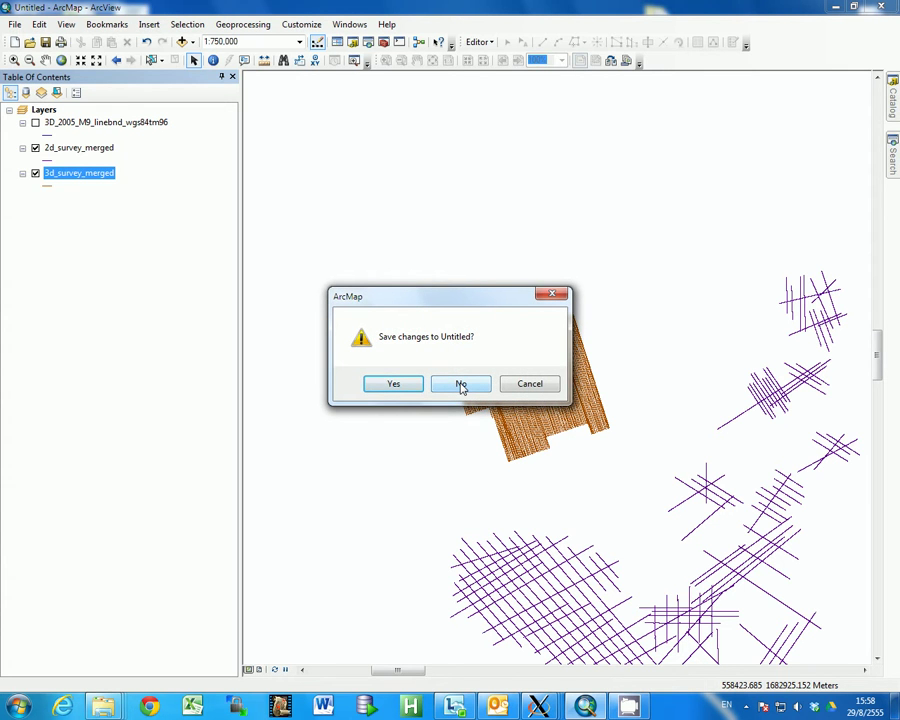
click(461, 385)
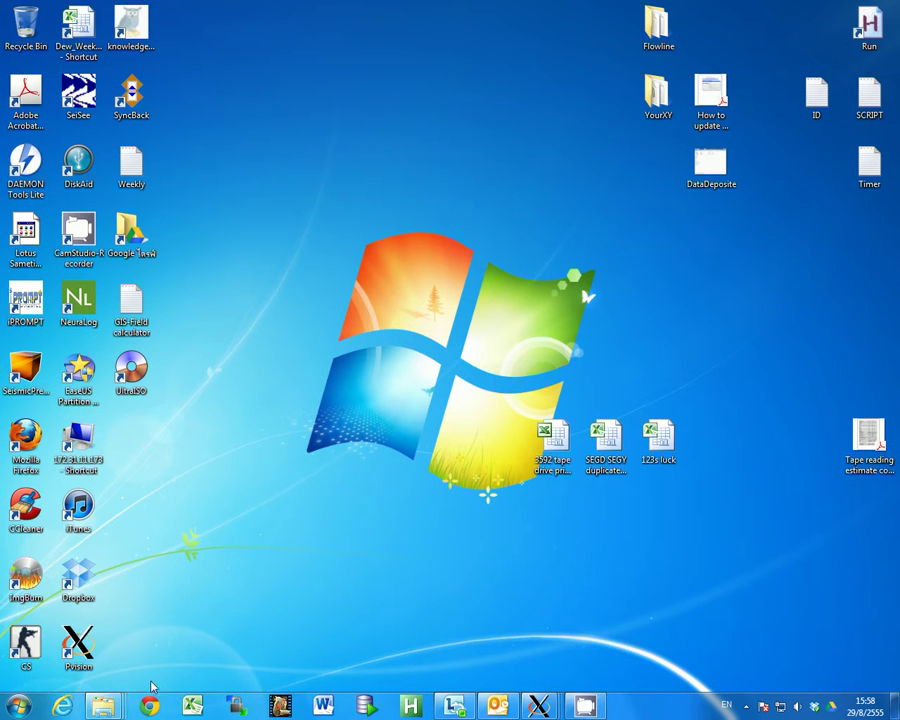
mouse_move(103, 706)
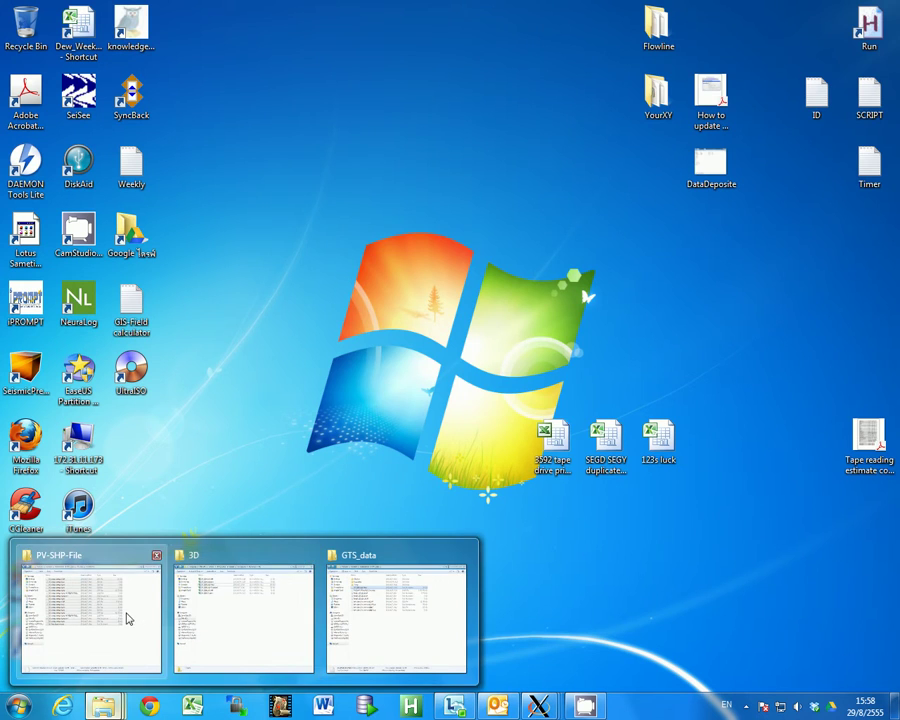
click(127, 619)
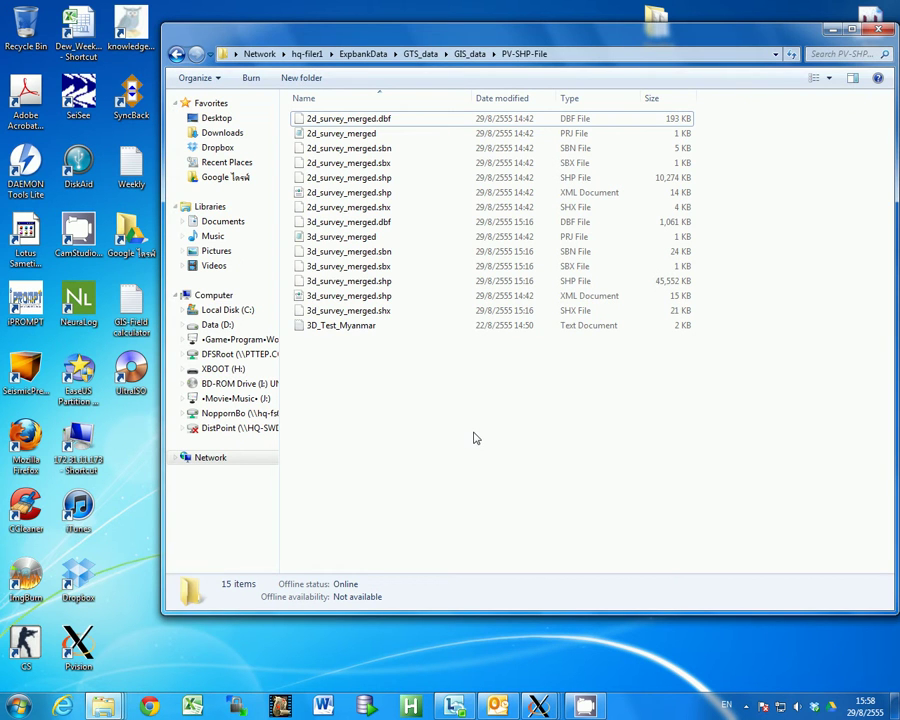
- Permanently delete the 3D_Test_Myanmar text file from the PV-SHP-File folder
click(363, 330)
click(363, 395)
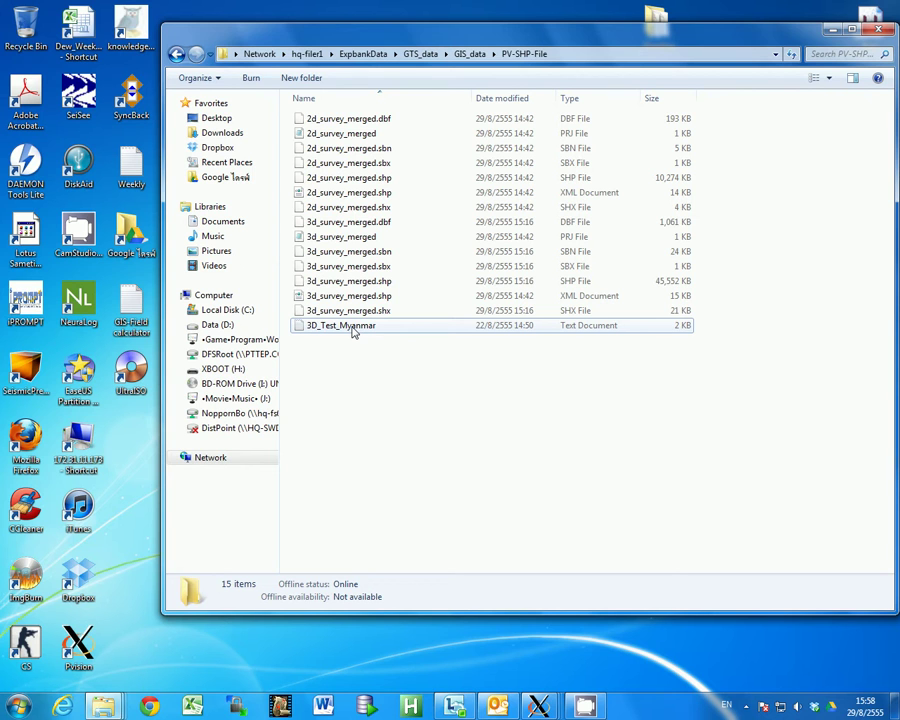
click(176, 55)
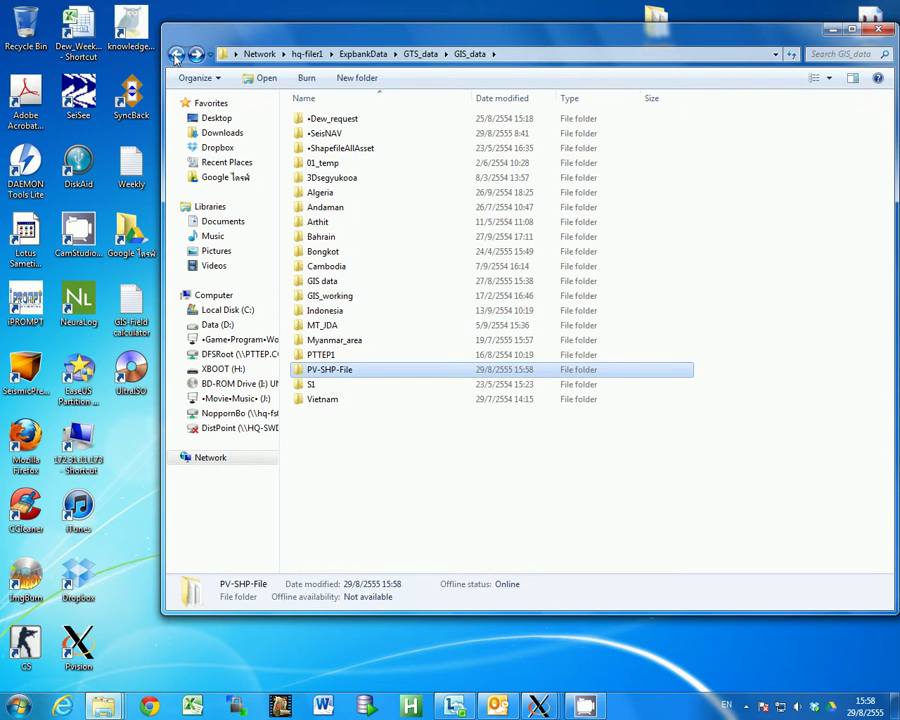
double_click(332, 372)
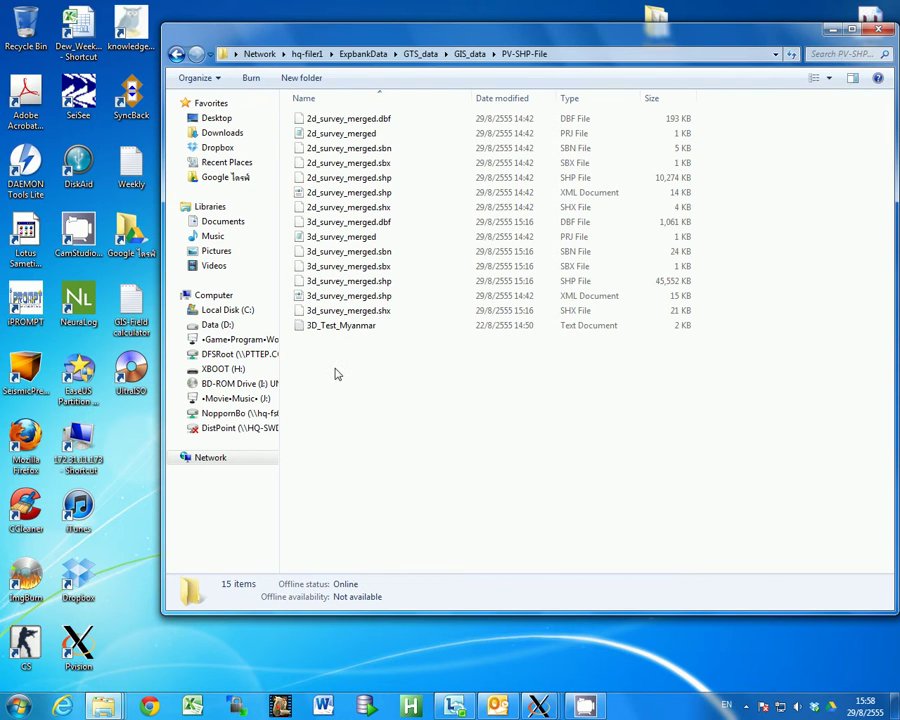
click(340, 325)
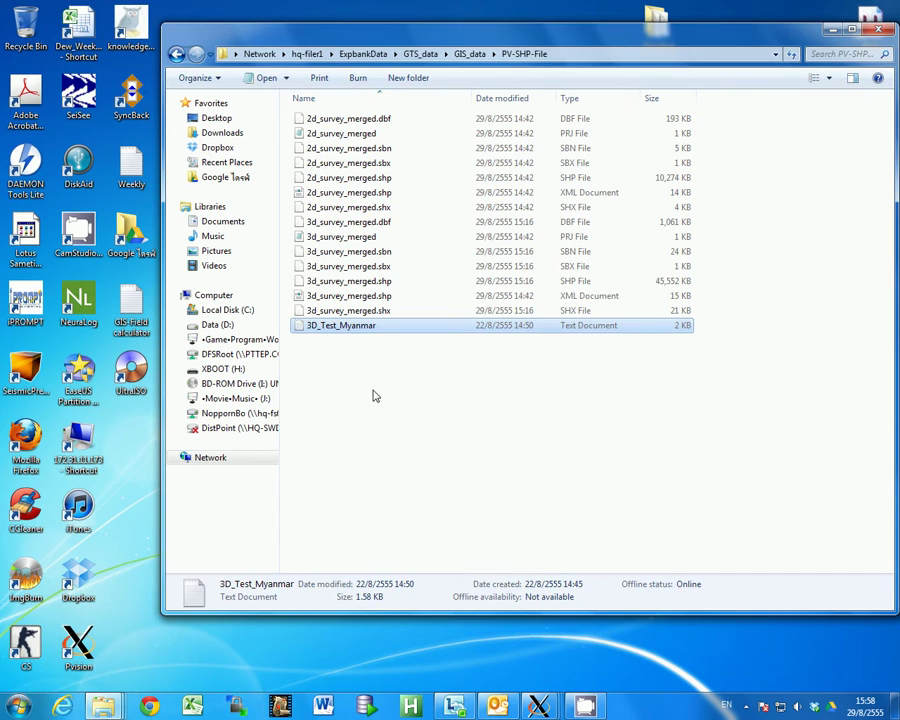
key(shift+Delete)
key(Return)
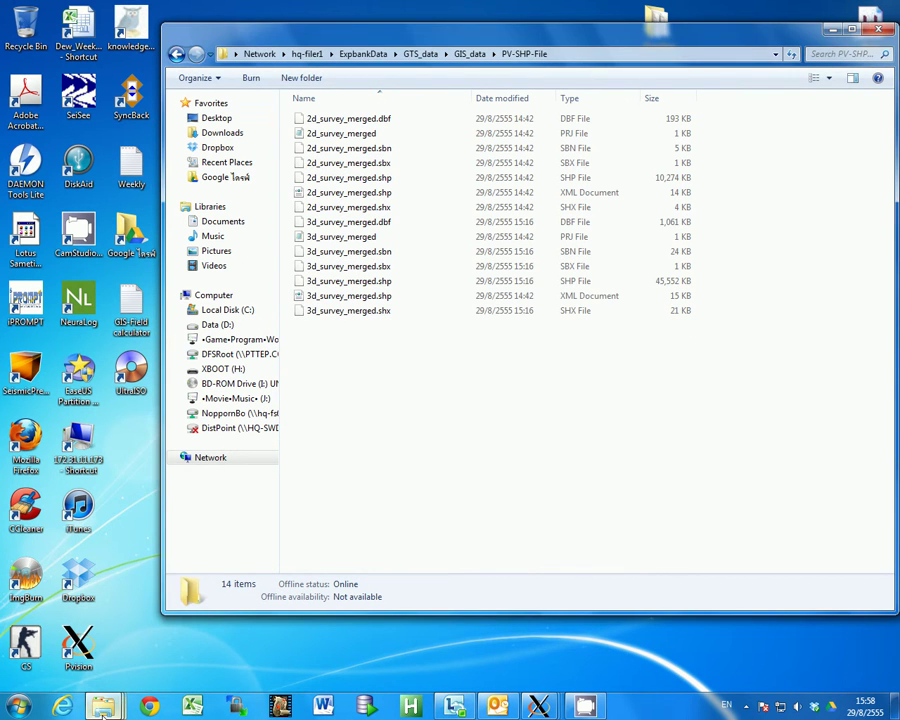
- Bring up the GTS_data folder window and permanently delete the 3D_2005_M9-Field text file
right_click(101, 708)
click(80, 539)
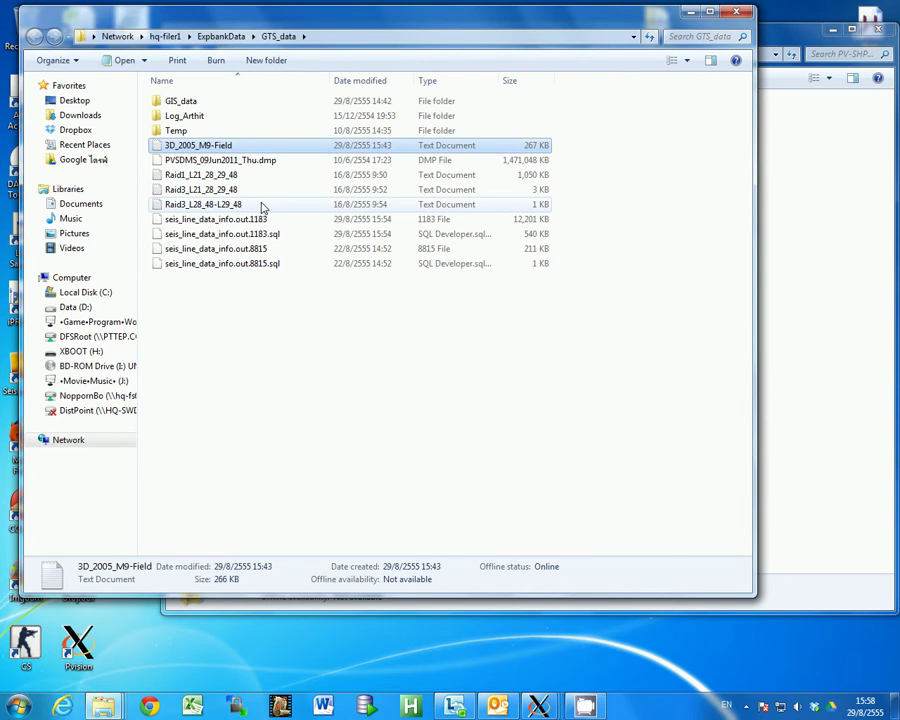
key(shift+Delete)
key(Return)
- Check the merged 2D and 3D survey files in PV-SHP-File and minimize the GTS_data folder window
click(778, 341)
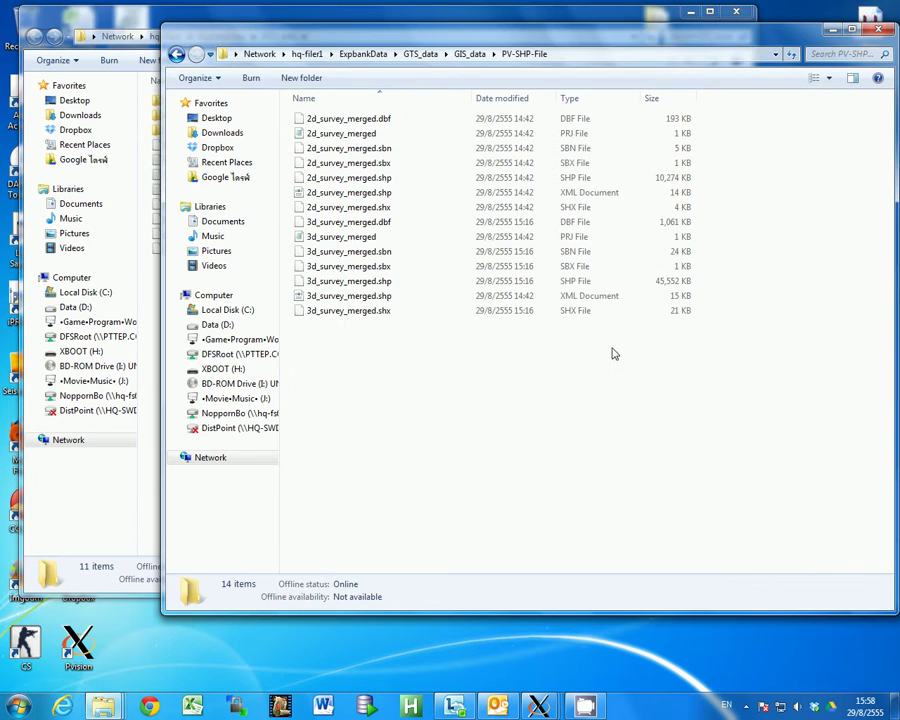
drag(396, 338, 308, 118)
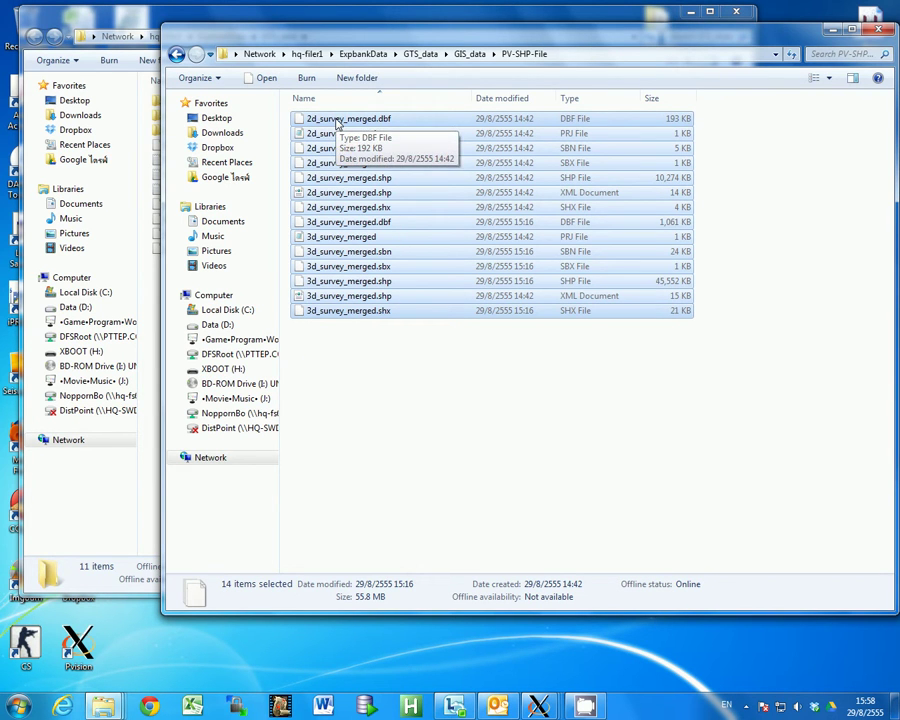
click(356, 356)
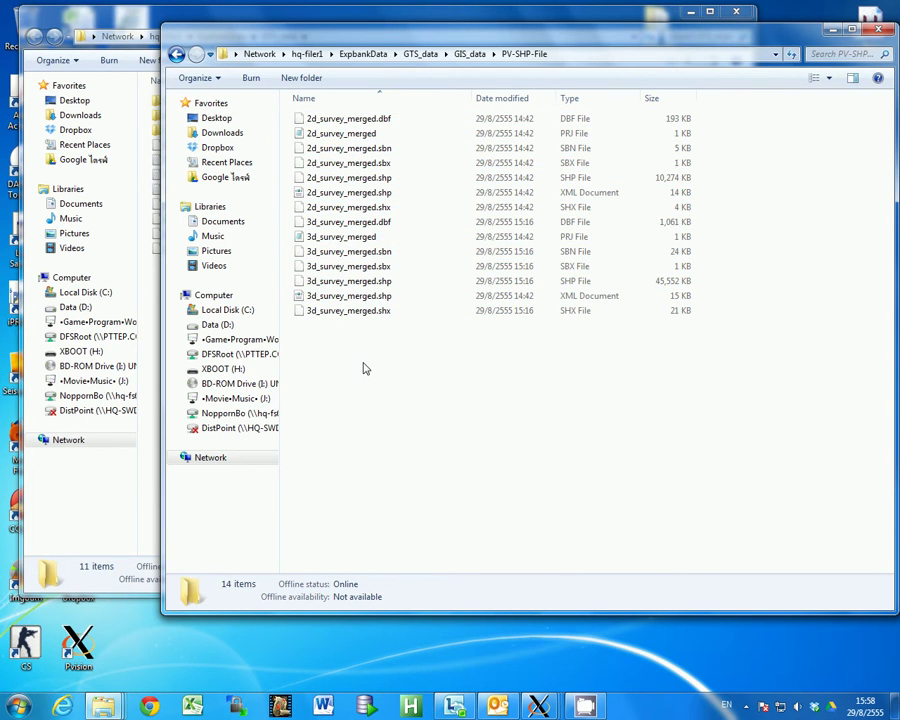
click(150, 52)
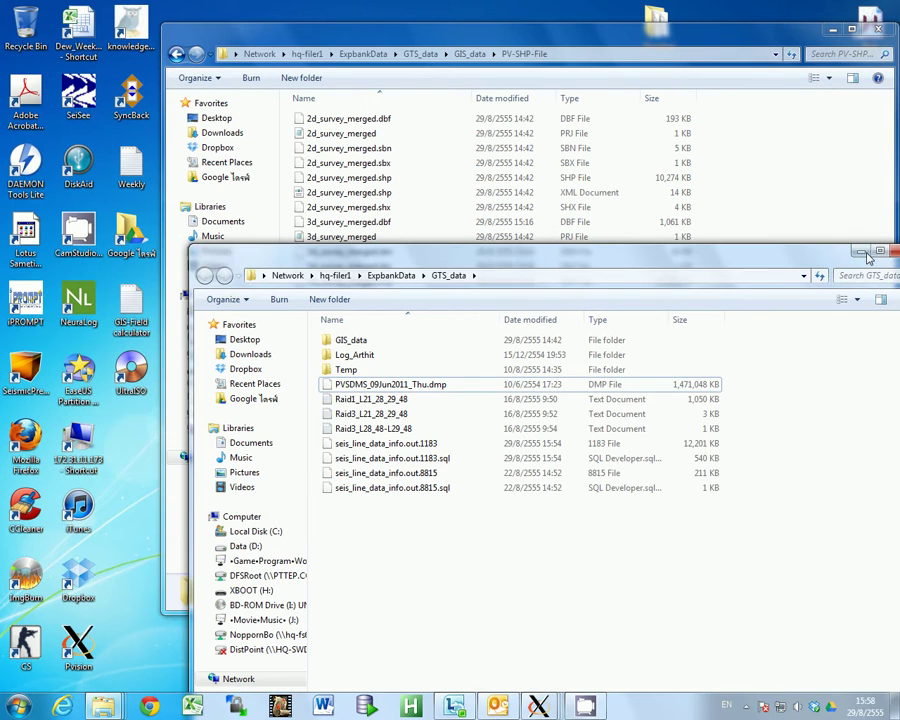
click(472, 246)
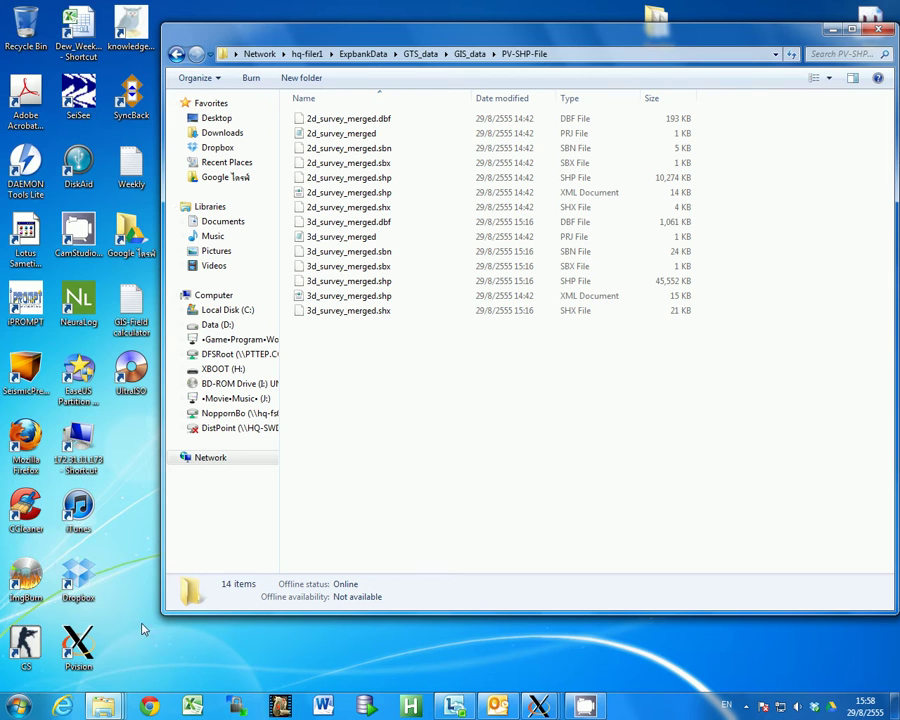
- Switch to WinSCP, connect to the pvision session and open the remote directory /opt/MAPS
click(281, 706)
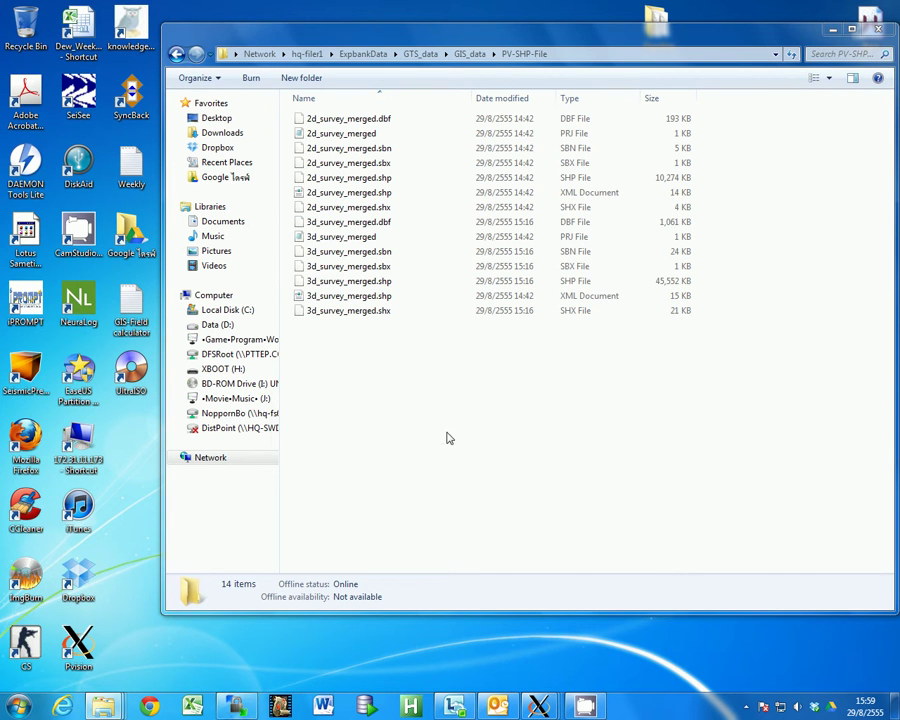
click(471, 474)
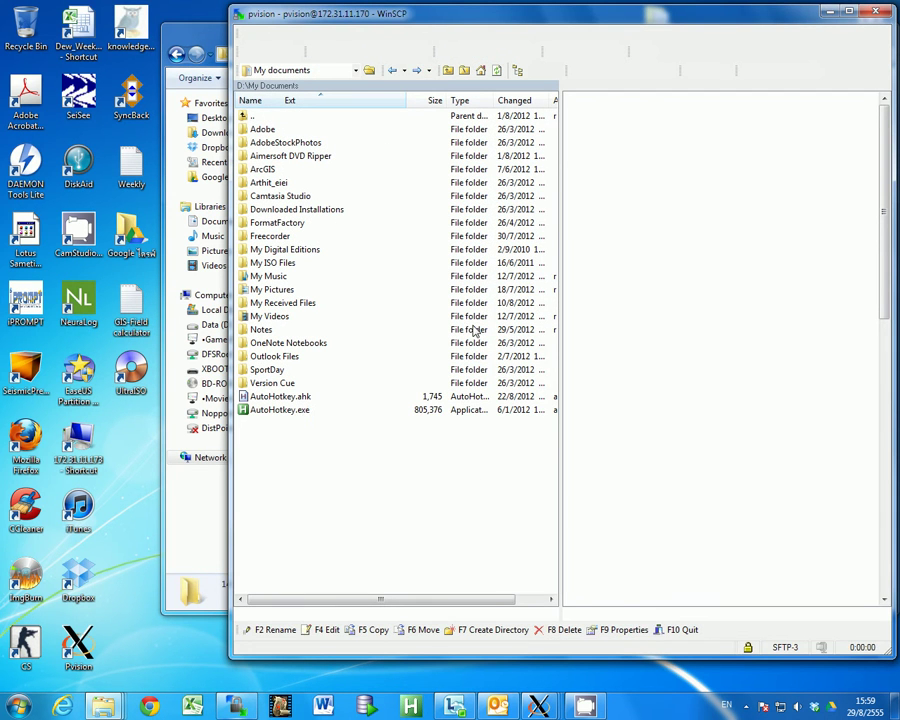
double_click(630, 88)
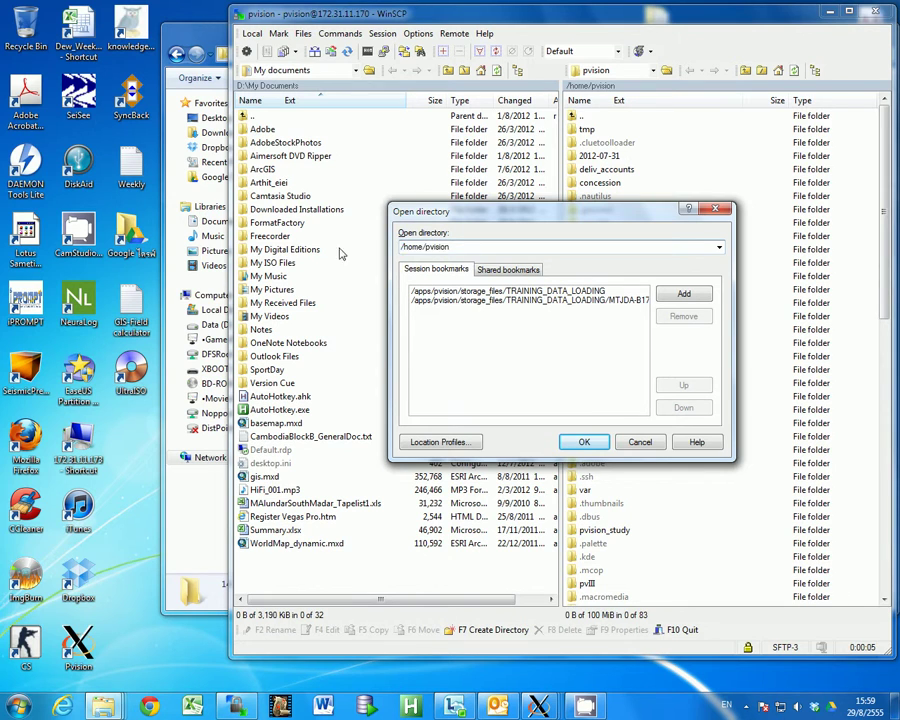
text(/opt/MAPS)
key(Return)
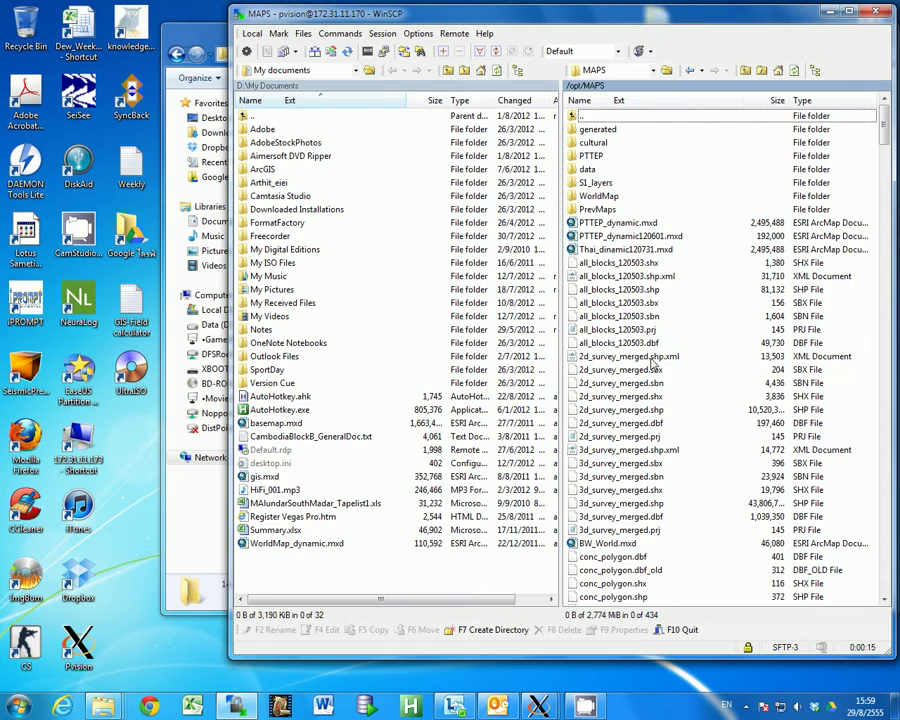
- Place the PV-SHP-File folder beside WinSCP and copy all its 2d_survey_merged and 3d_survey_merged files to /opt/MAPS, overwriting all existing ones
drag(626, 22, 688, 33)
drag(230, 30, 93, 118)
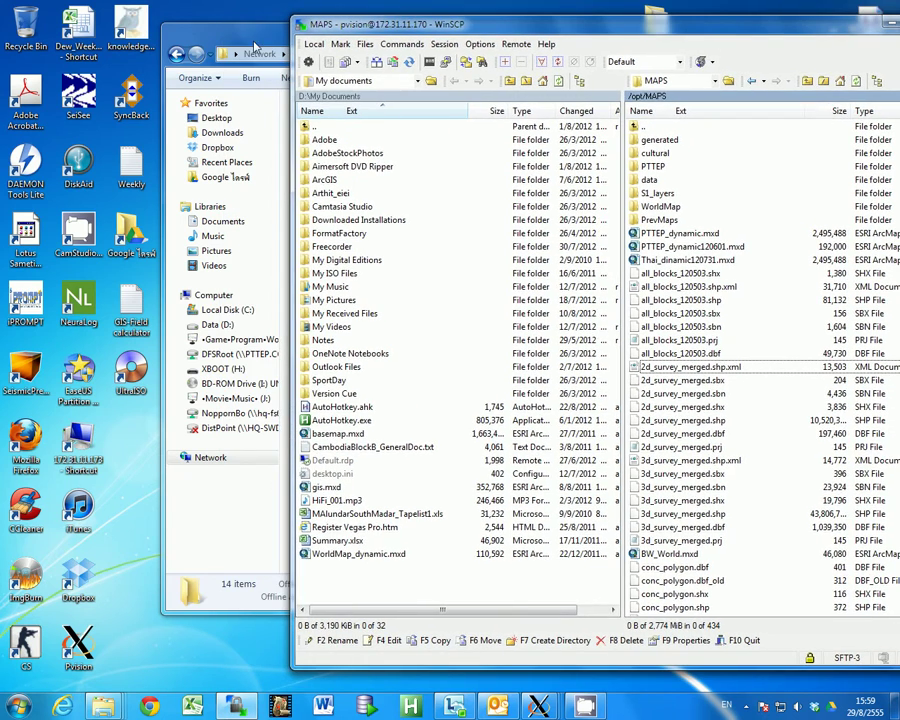
drag(864, 243, 384, 243)
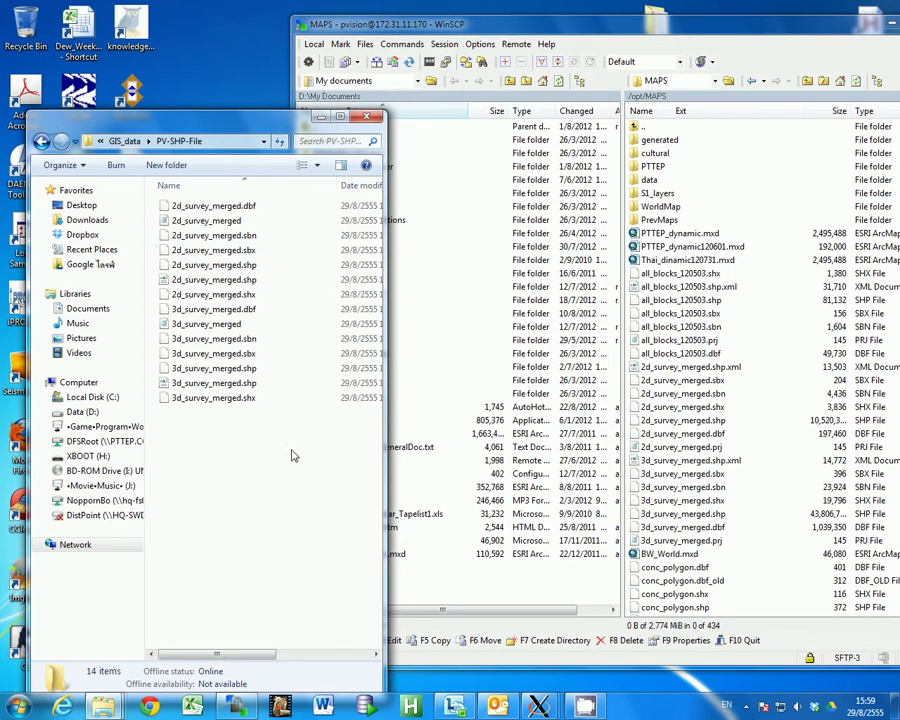
drag(265, 425, 678, 336)
drag(759, 345, 759, 345)
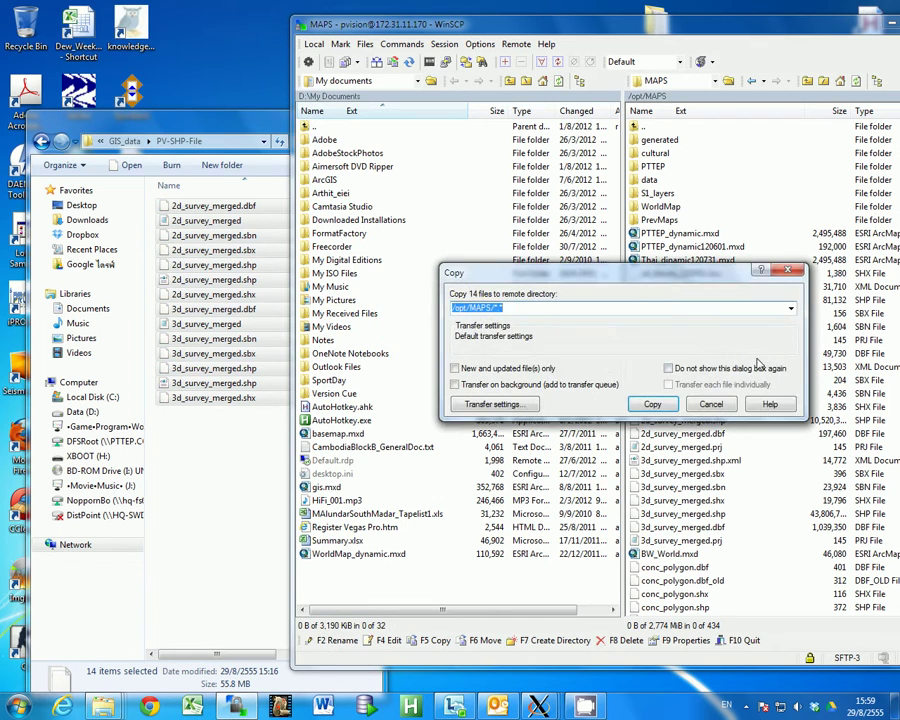
click(652, 405)
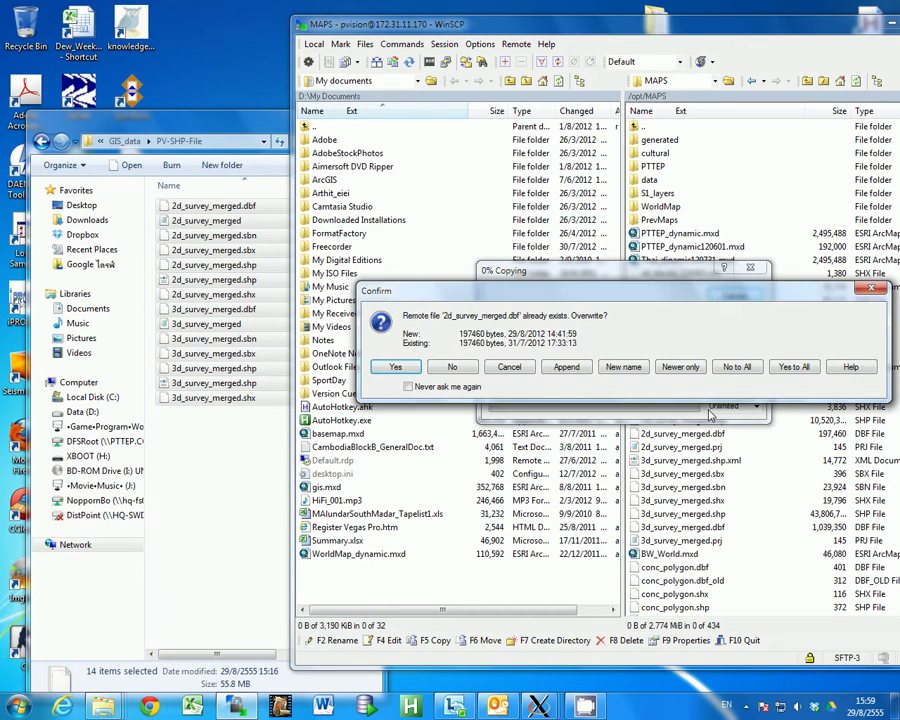
click(794, 367)
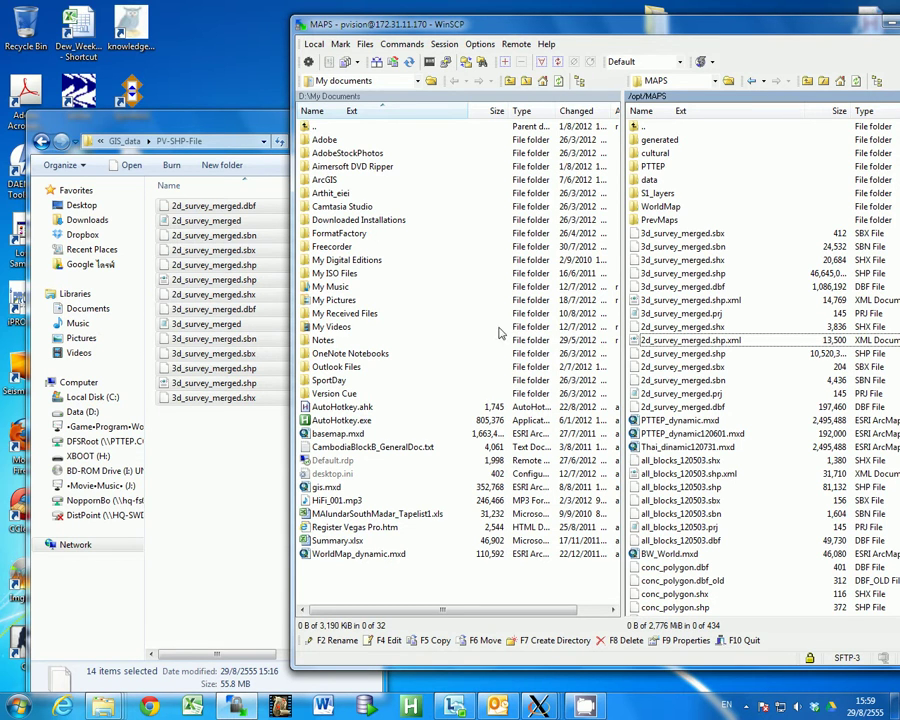
- Minimize the PV-SHP-File folder and WinSCP windows and refresh the desktop
click(170, 118)
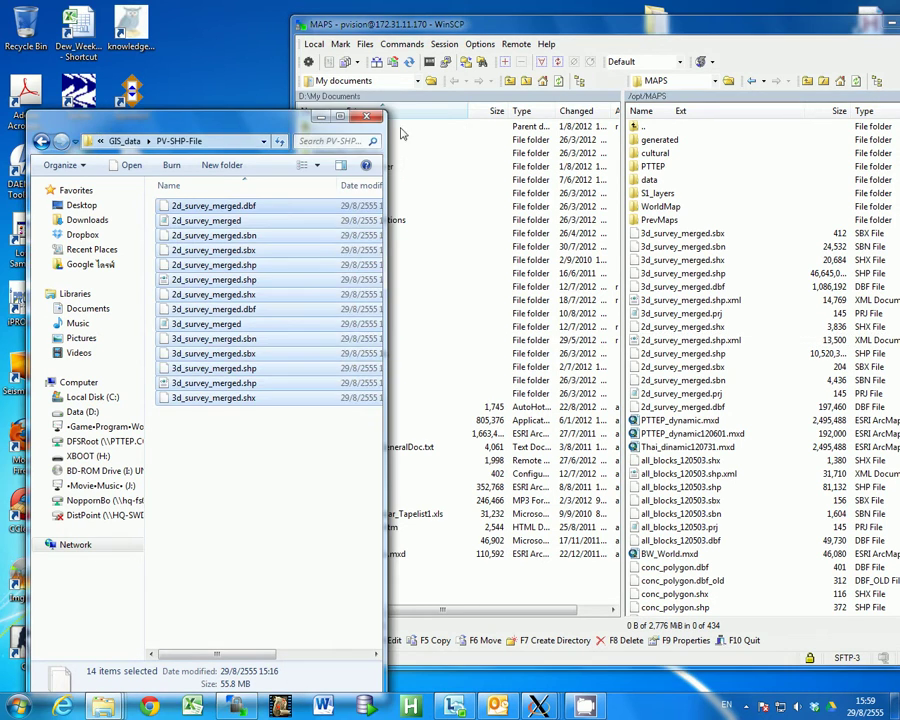
click(328, 118)
drag(620, 28, 440, 28)
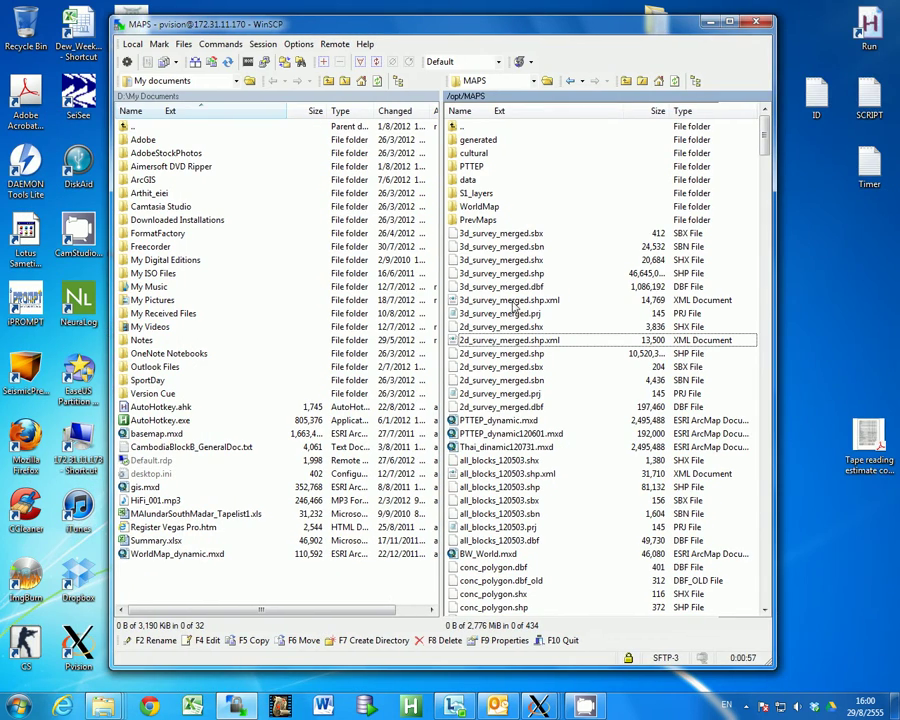
key(super+d)
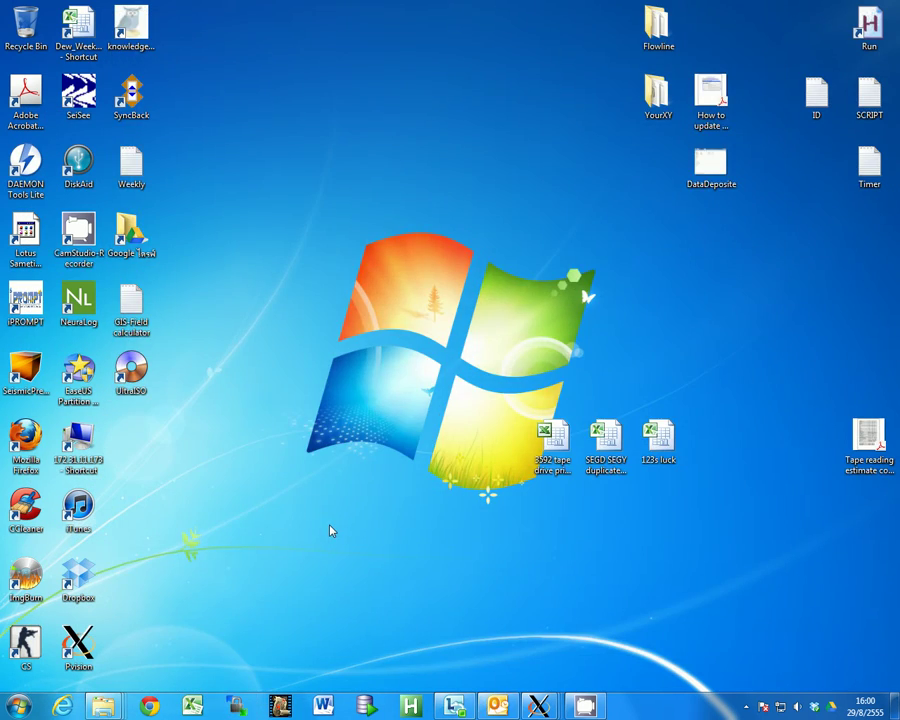
right_click(327, 432)
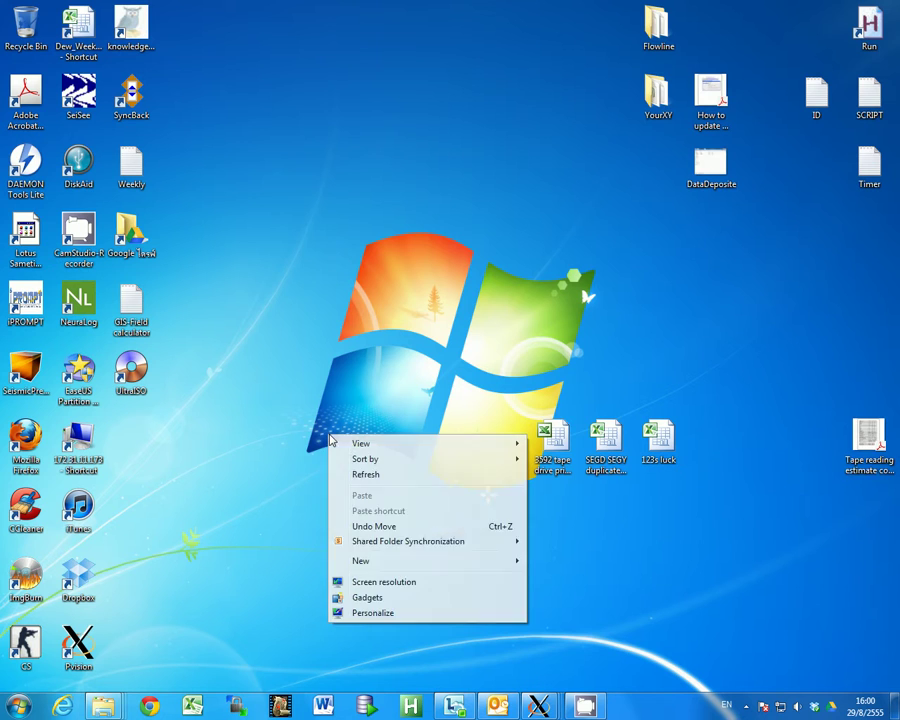
click(374, 476)
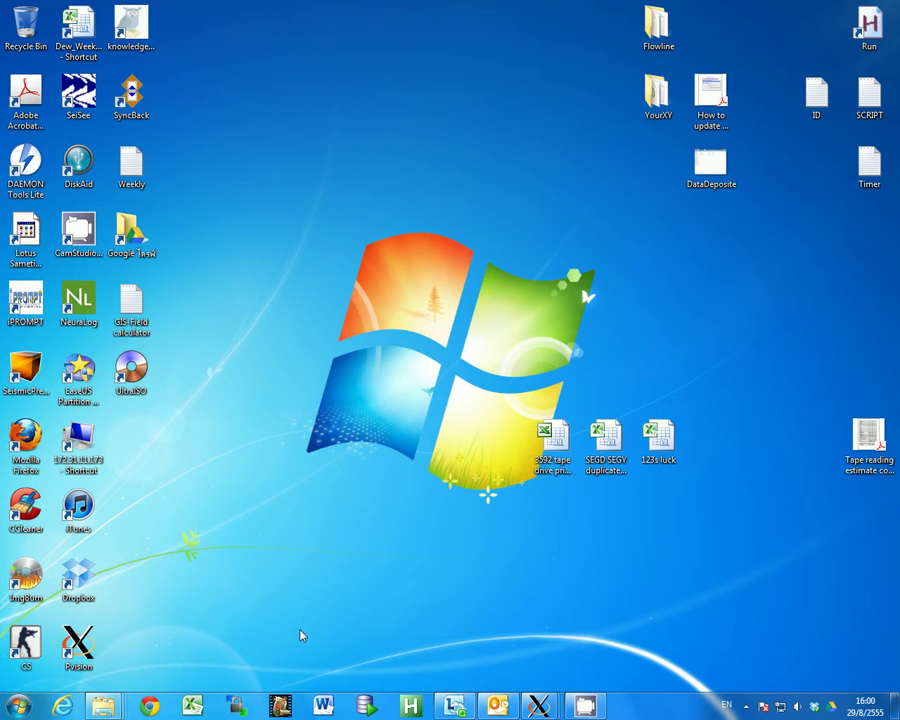
- Switch to Microsoft Word and open the recent document PV system some guide
click(322, 707)
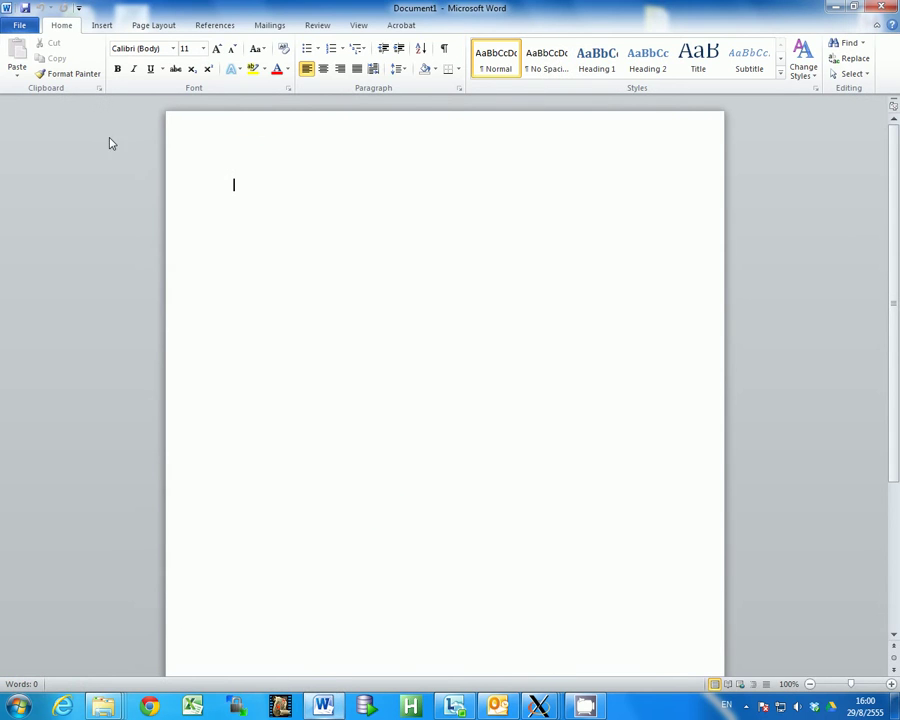
click(20, 25)
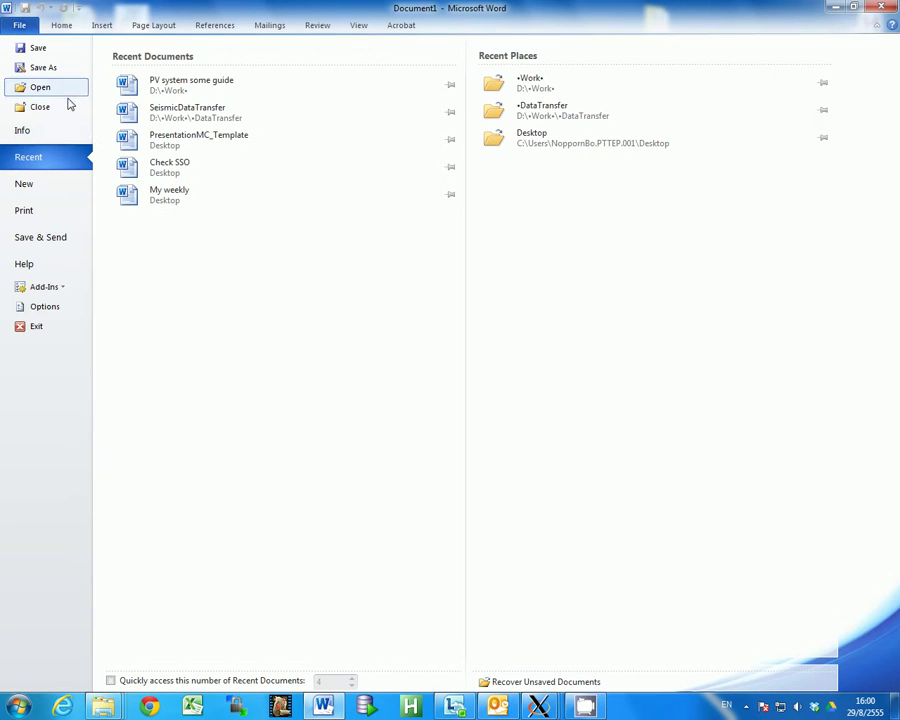
click(221, 90)
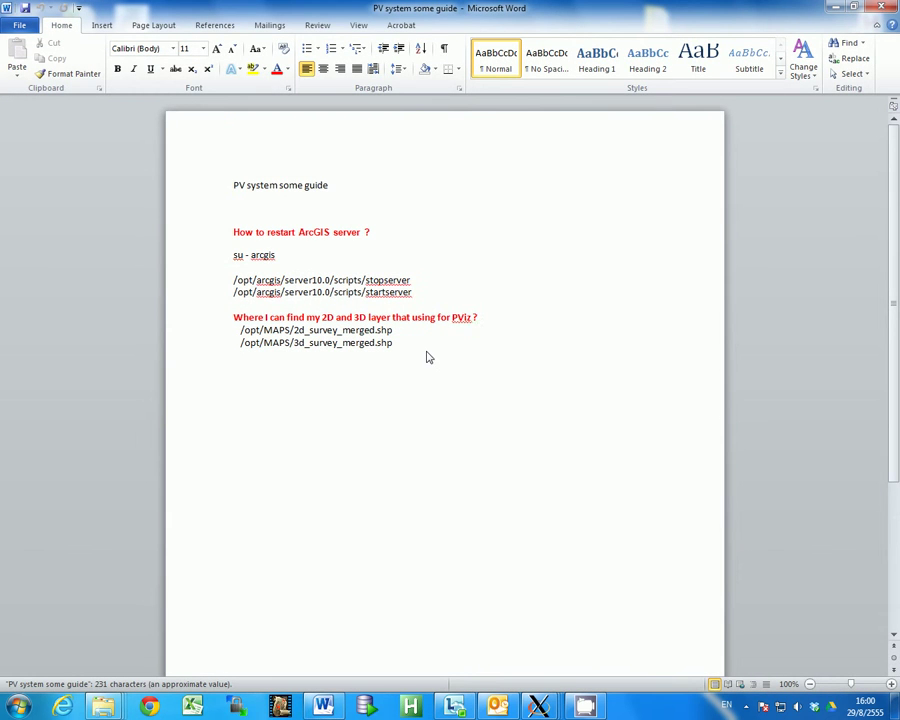
- Bring up the Konsole shell, place it beside the guide's text and clear the terminal
mouse_move(545, 700)
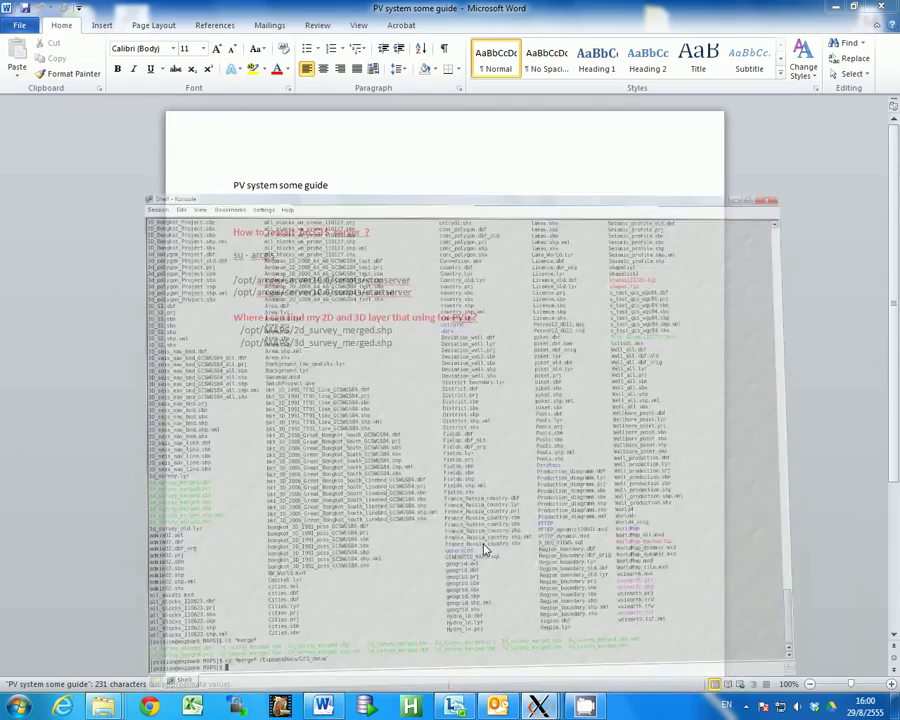
click(466, 628)
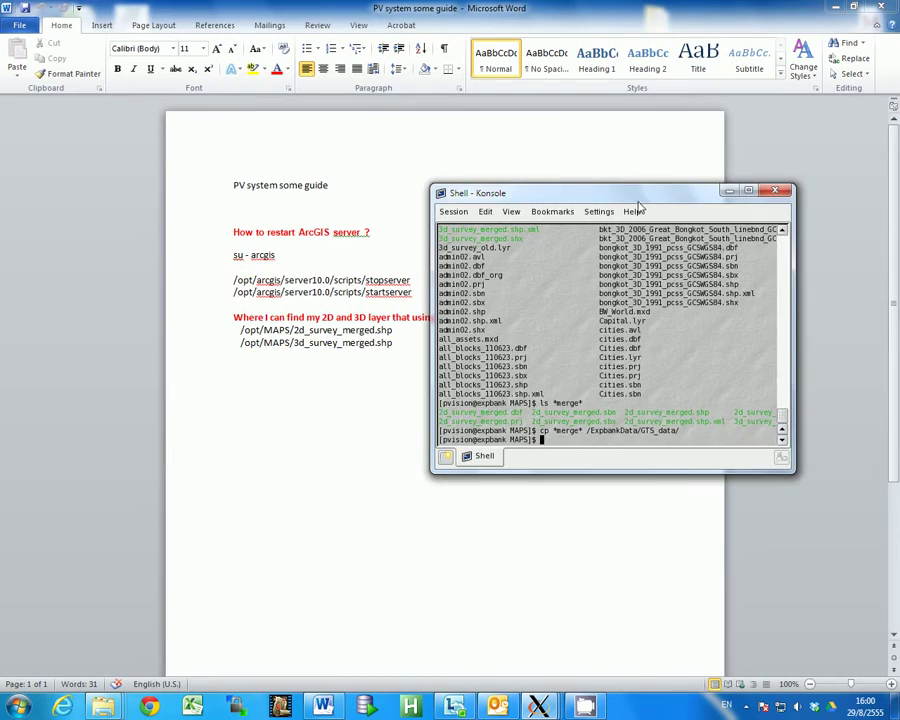
drag(643, 200, 724, 148)
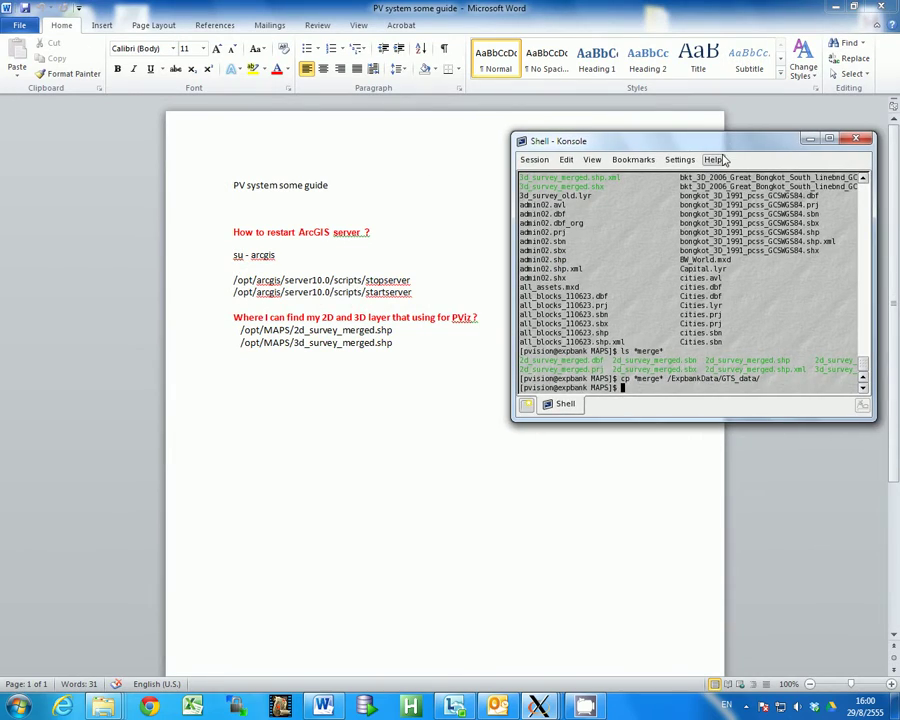
text(clear)
key(Return)
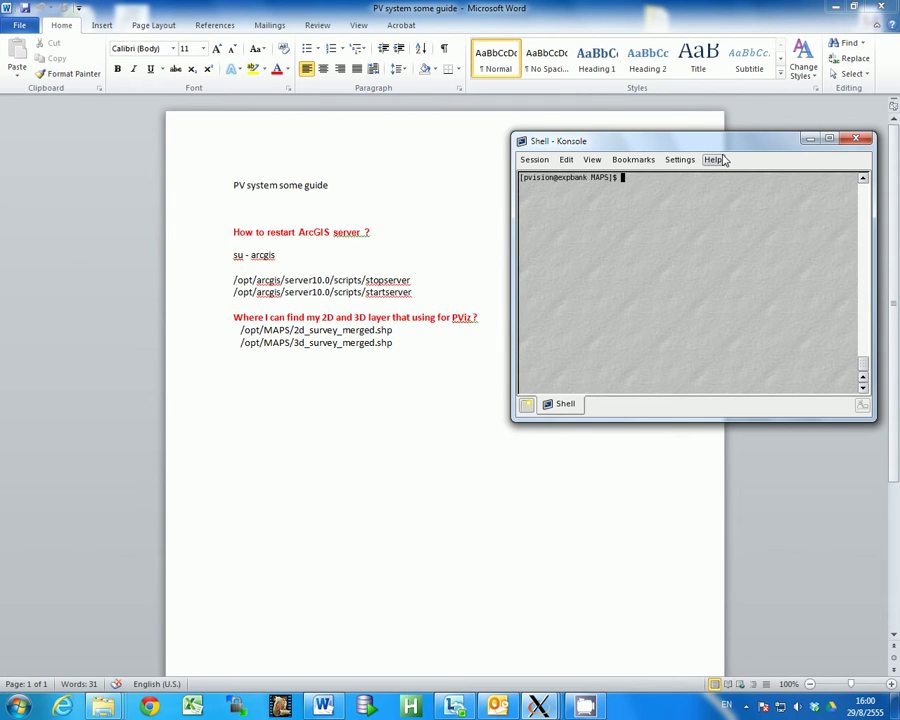
- Switch the shell to the arcgis user with su, entering the account password, and list the current directory
text(su arcgis)
key(Return)
key(Return)
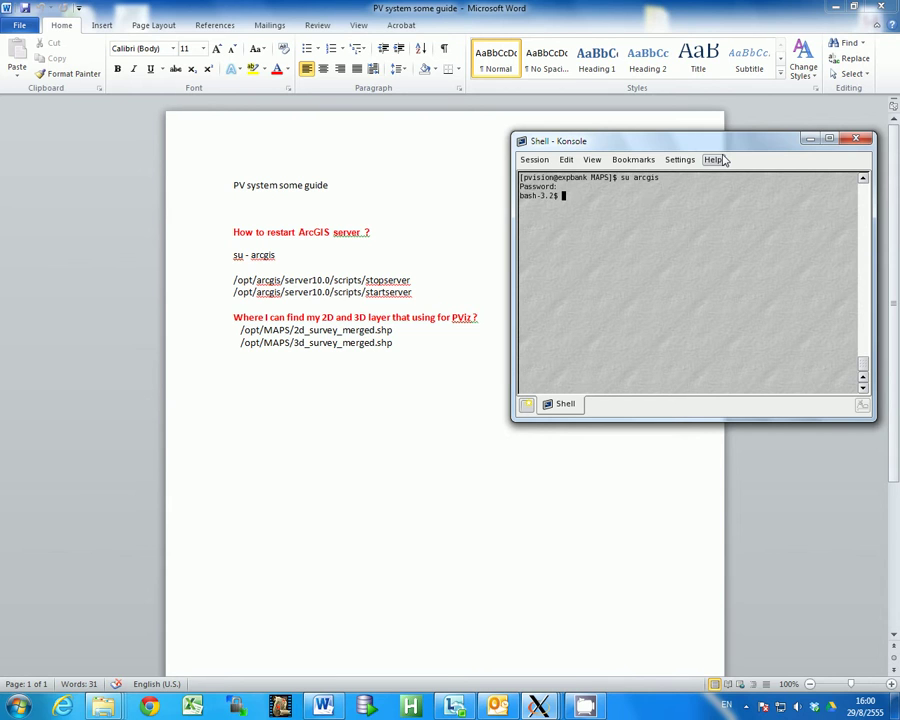
text(ls)
key(Return)
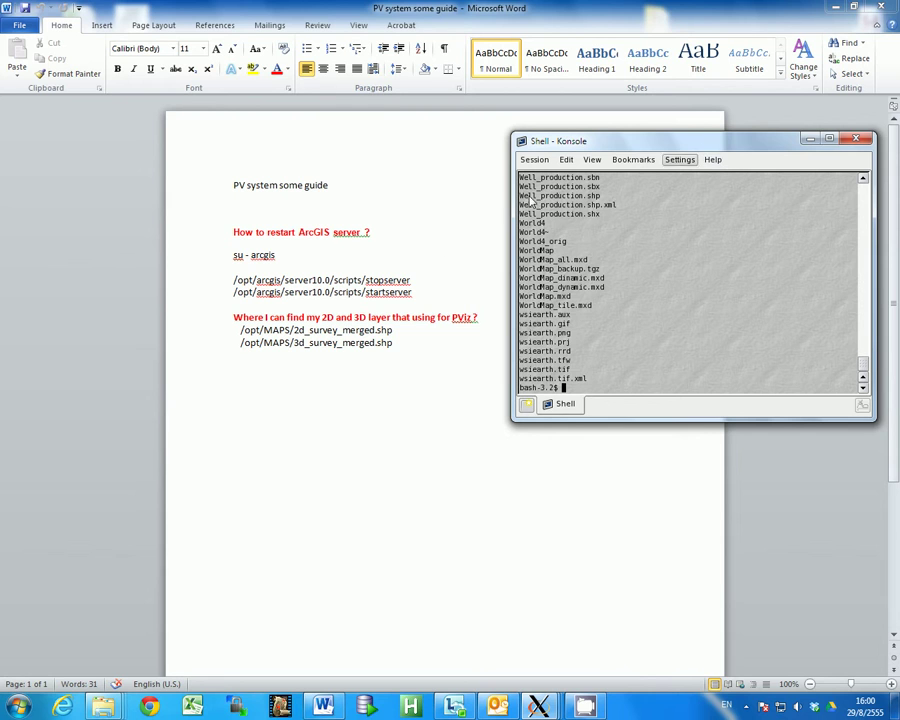
- Copy the stop command from the Word guide and run /opt/arcgis/server10.0/scripts/stopserver in the Konsole shell
click(450, 250)
click(324, 280)
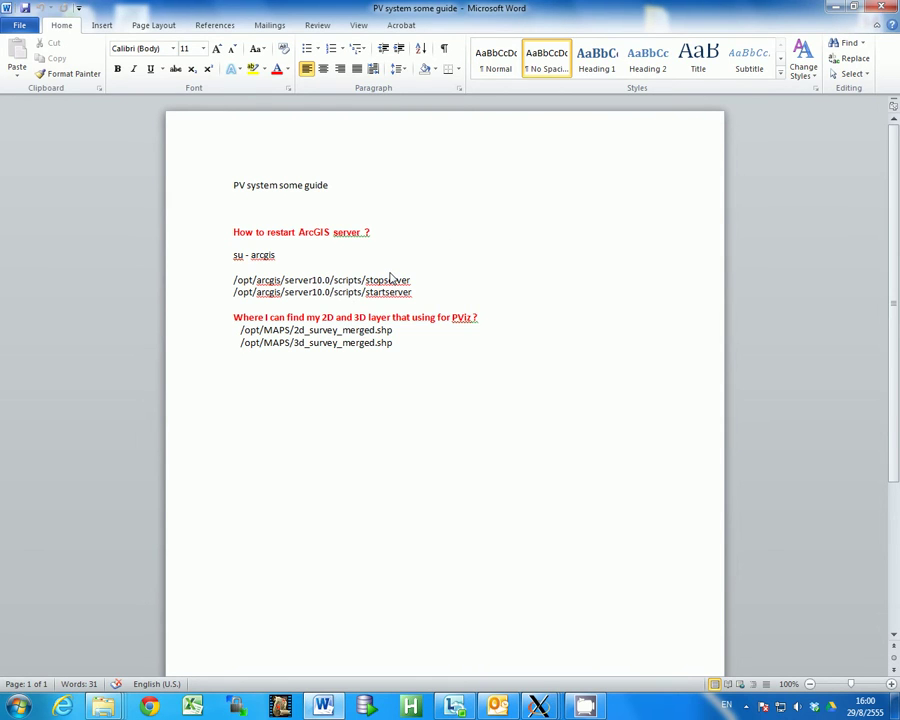
triple_click(390, 280)
key(super+c)
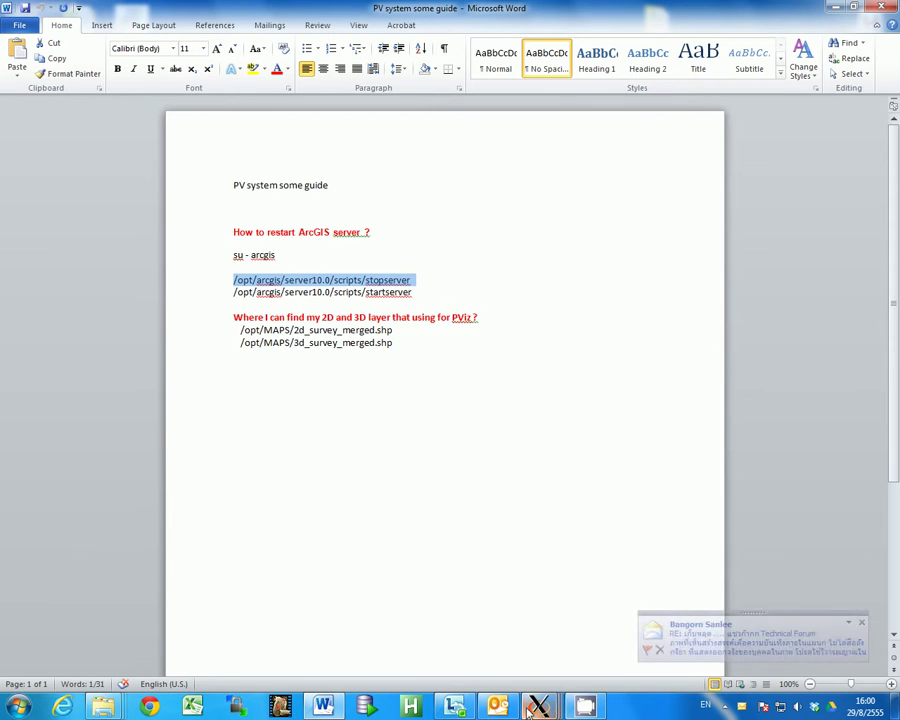
click(545, 706)
click(470, 613)
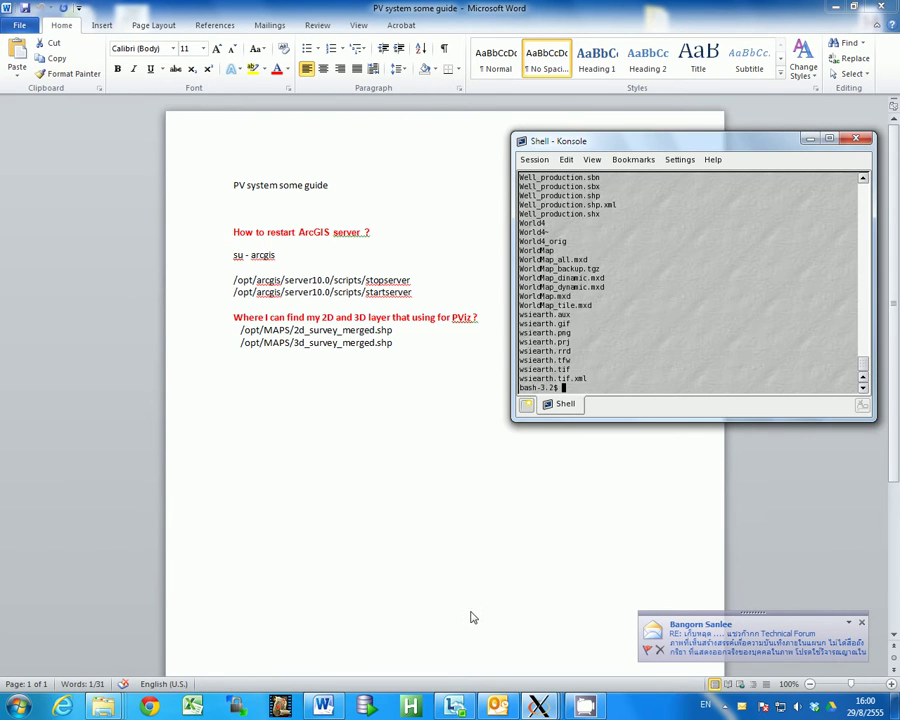
middle_click(623, 384)
key(Return)
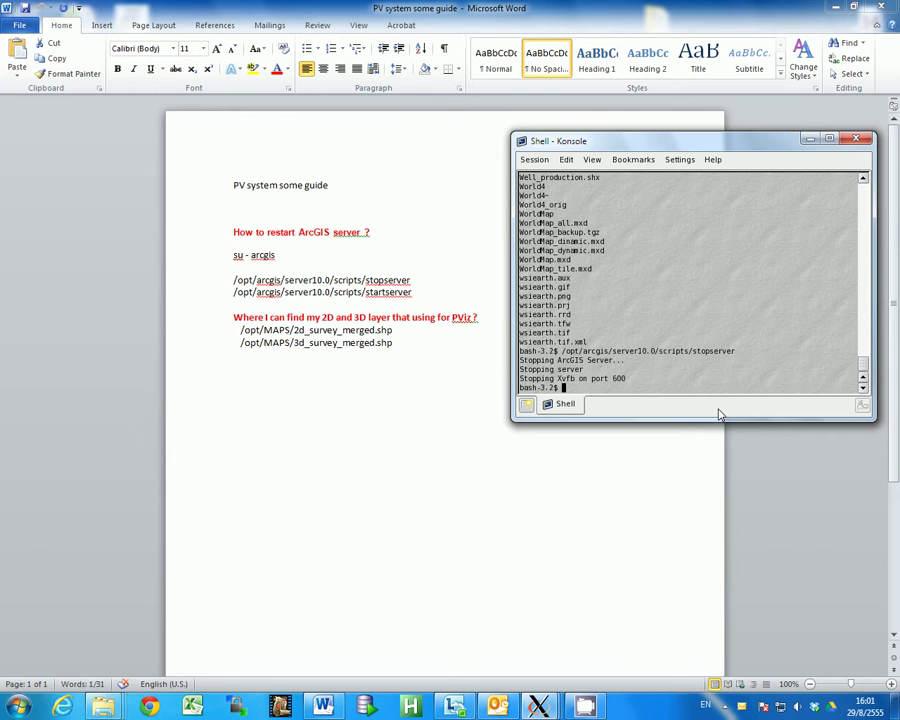
- Copy the start command from the Word guide and run /opt/arcgis/server10.0/scripts/startserver in the Konsole shell
click(387, 292)
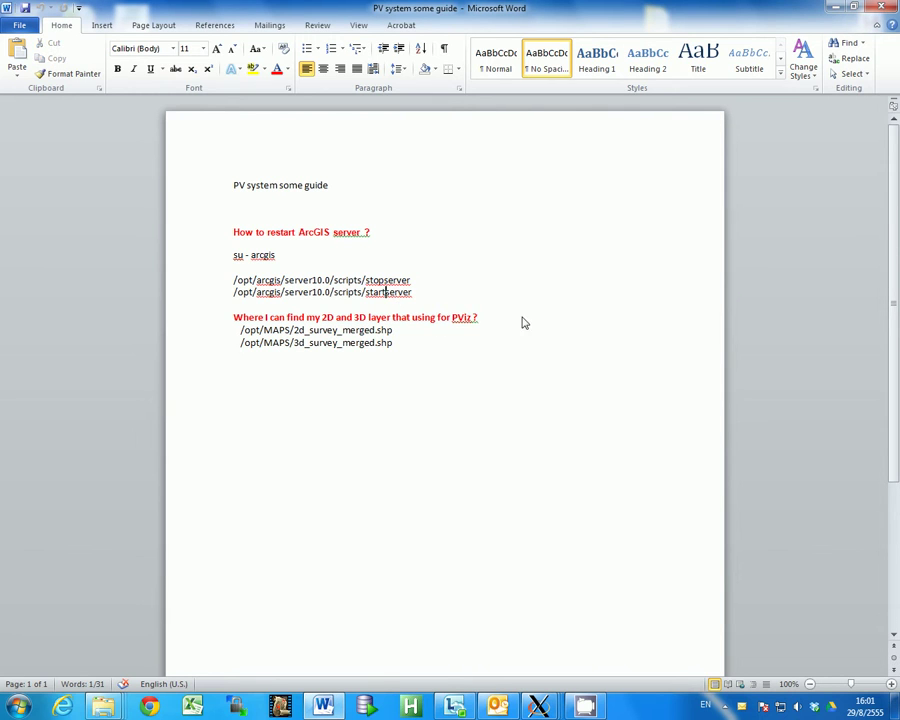
key(Home)
key(shift+End)
key(ctrl+c)
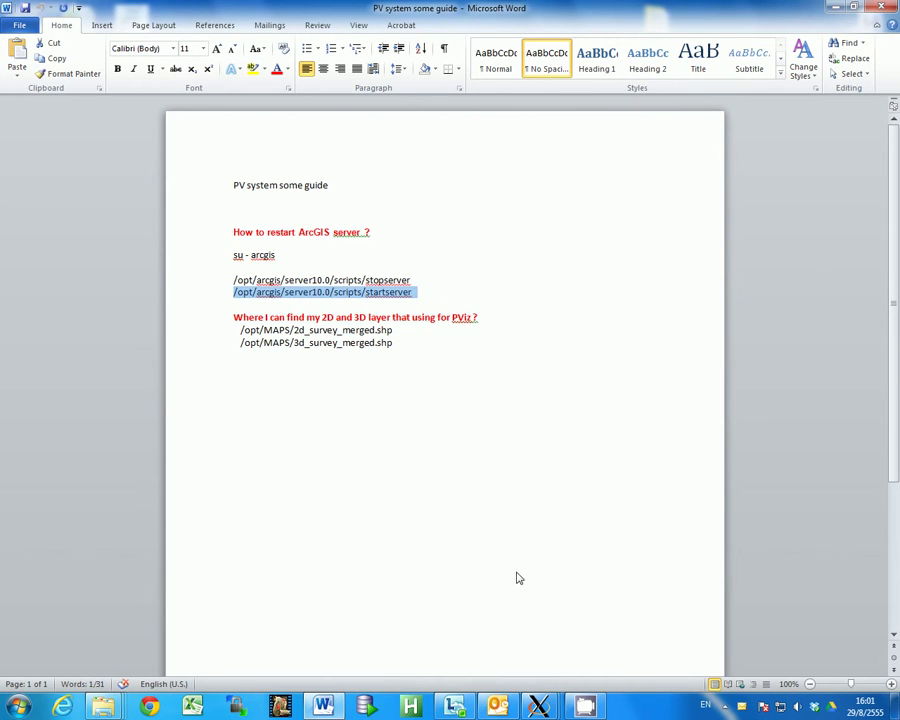
click(538, 706)
click(483, 624)
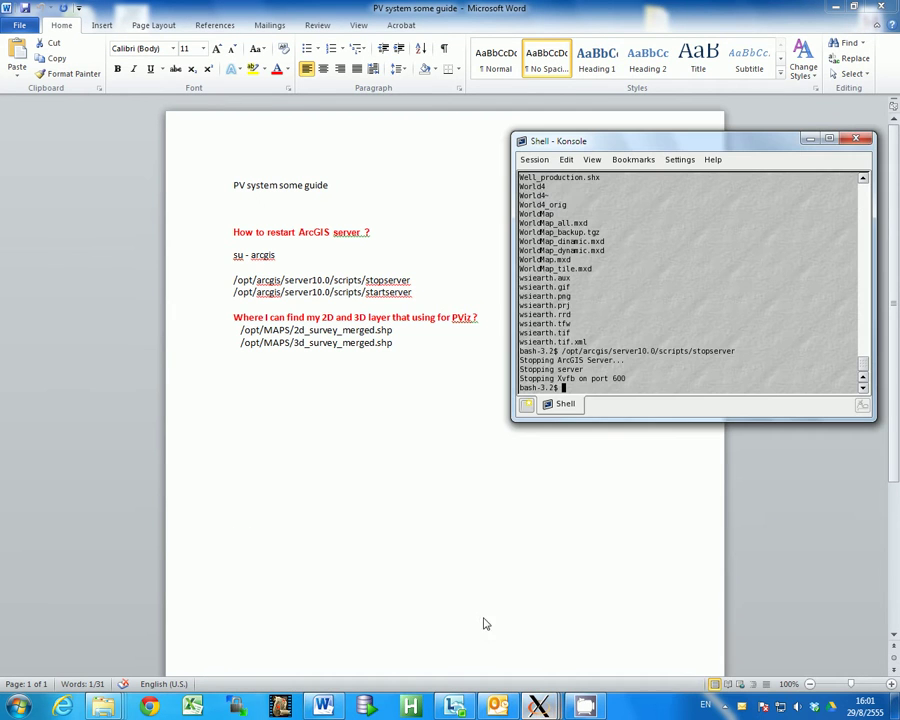
key(shift+Insert)
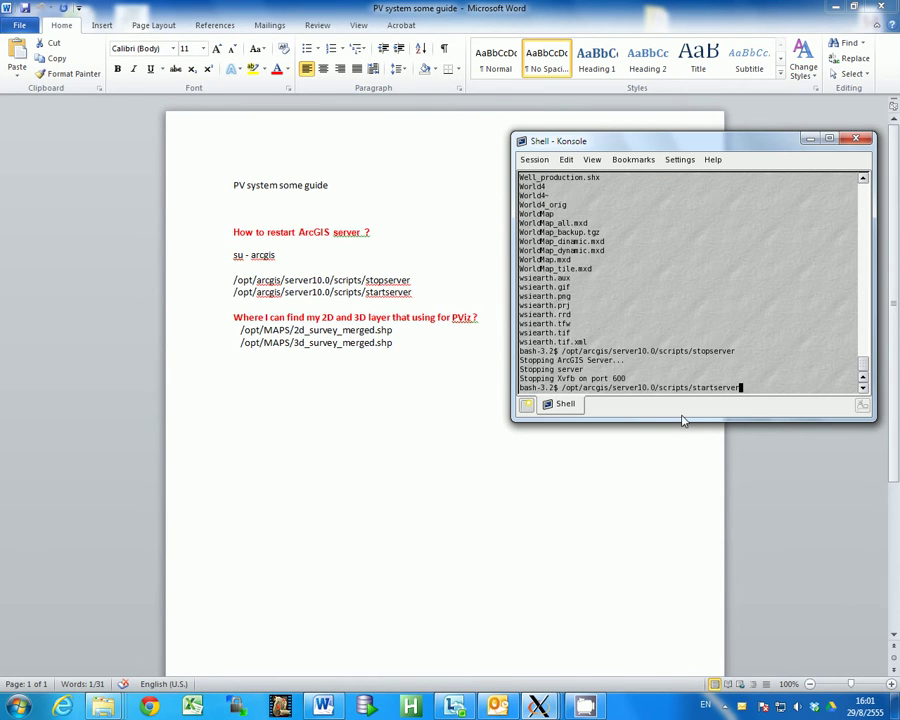
key(Return)
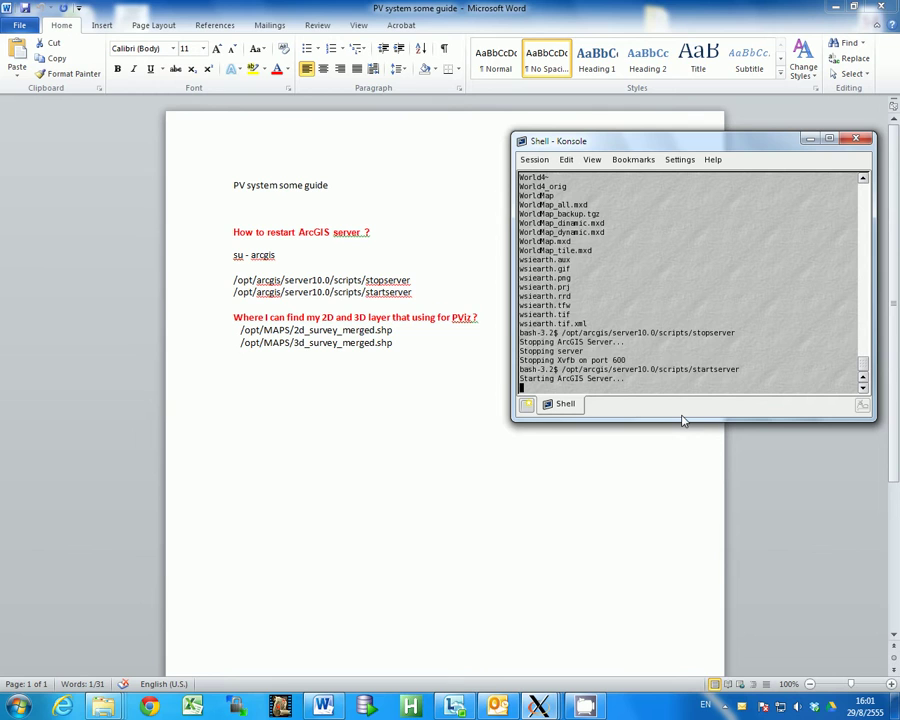